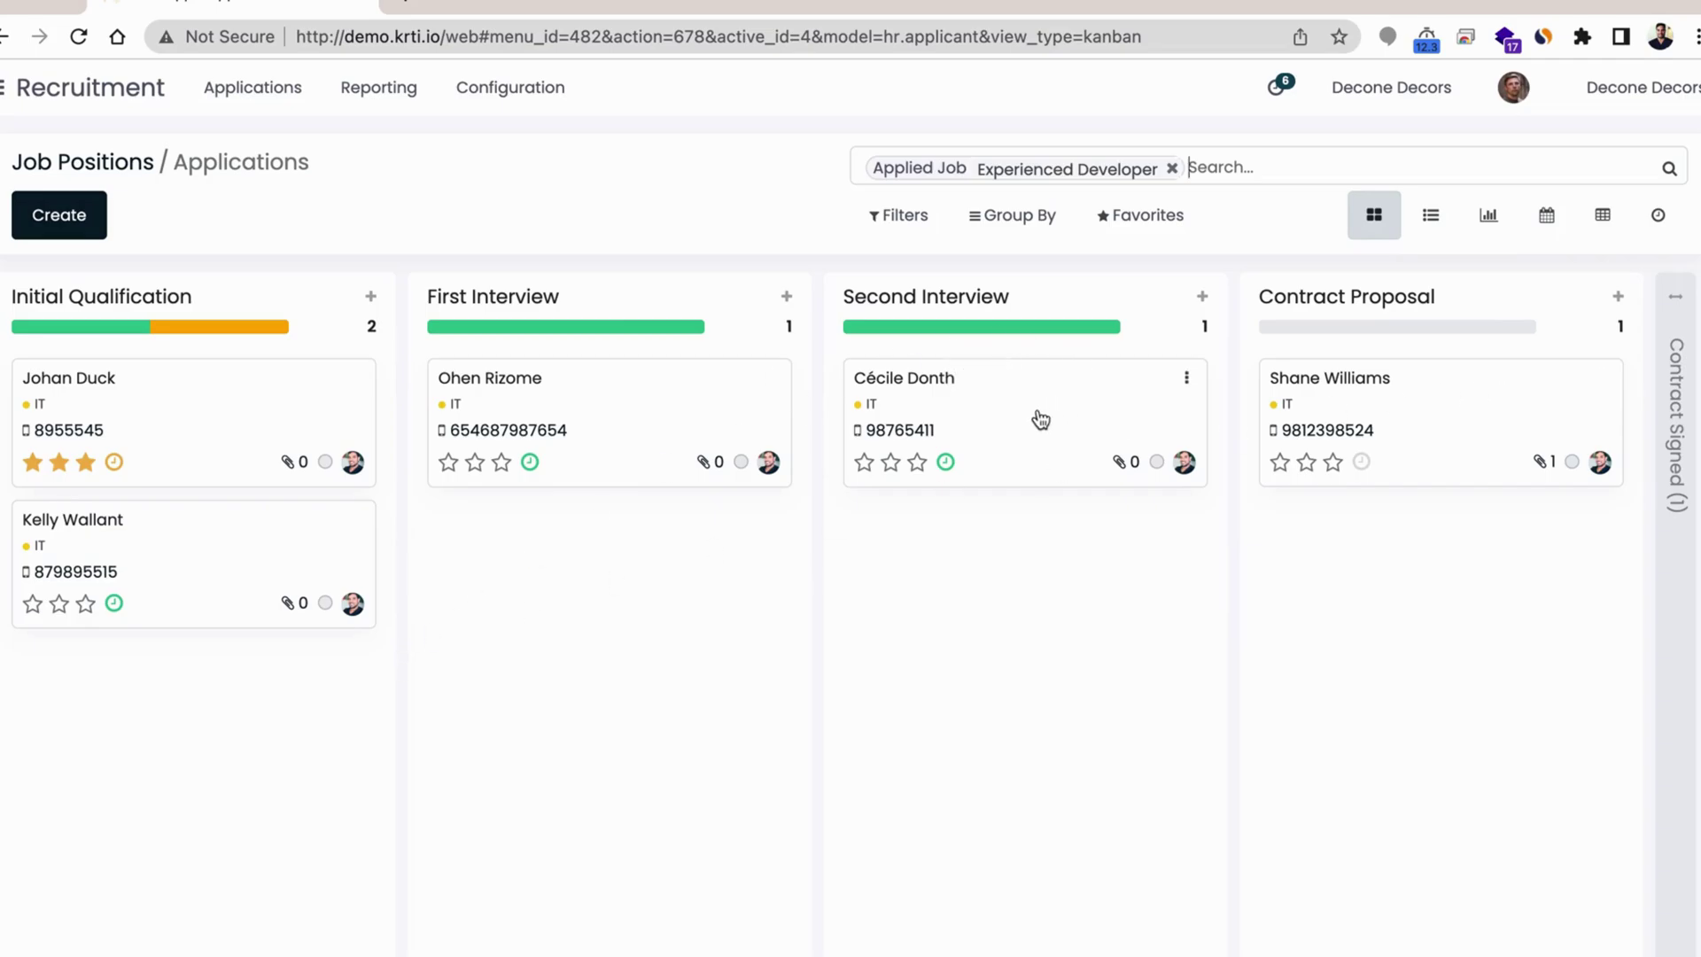
# Step: Review the applicant details of the Second Interview and Contract Proposal applications for the Experienced Developer job
pyautogui.click(963, 410)
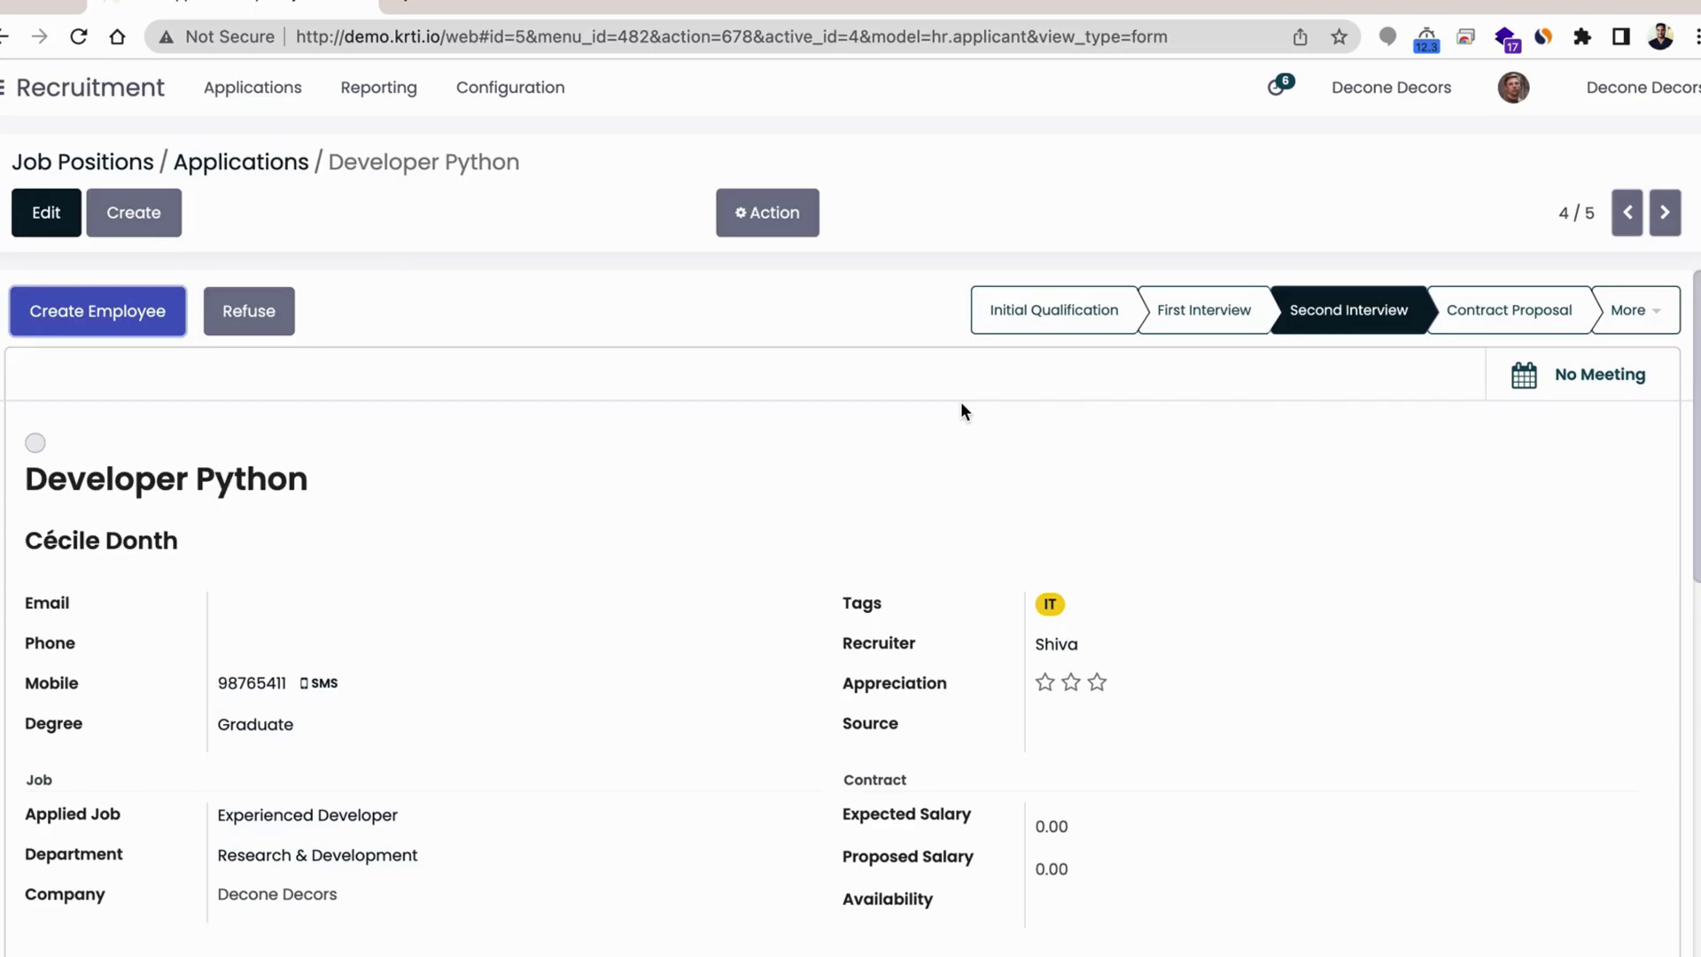
pyautogui.scroll(-3, 959, 574)
pyautogui.scroll(-3, 959, 574)
pyautogui.scroll(3, 959, 574)
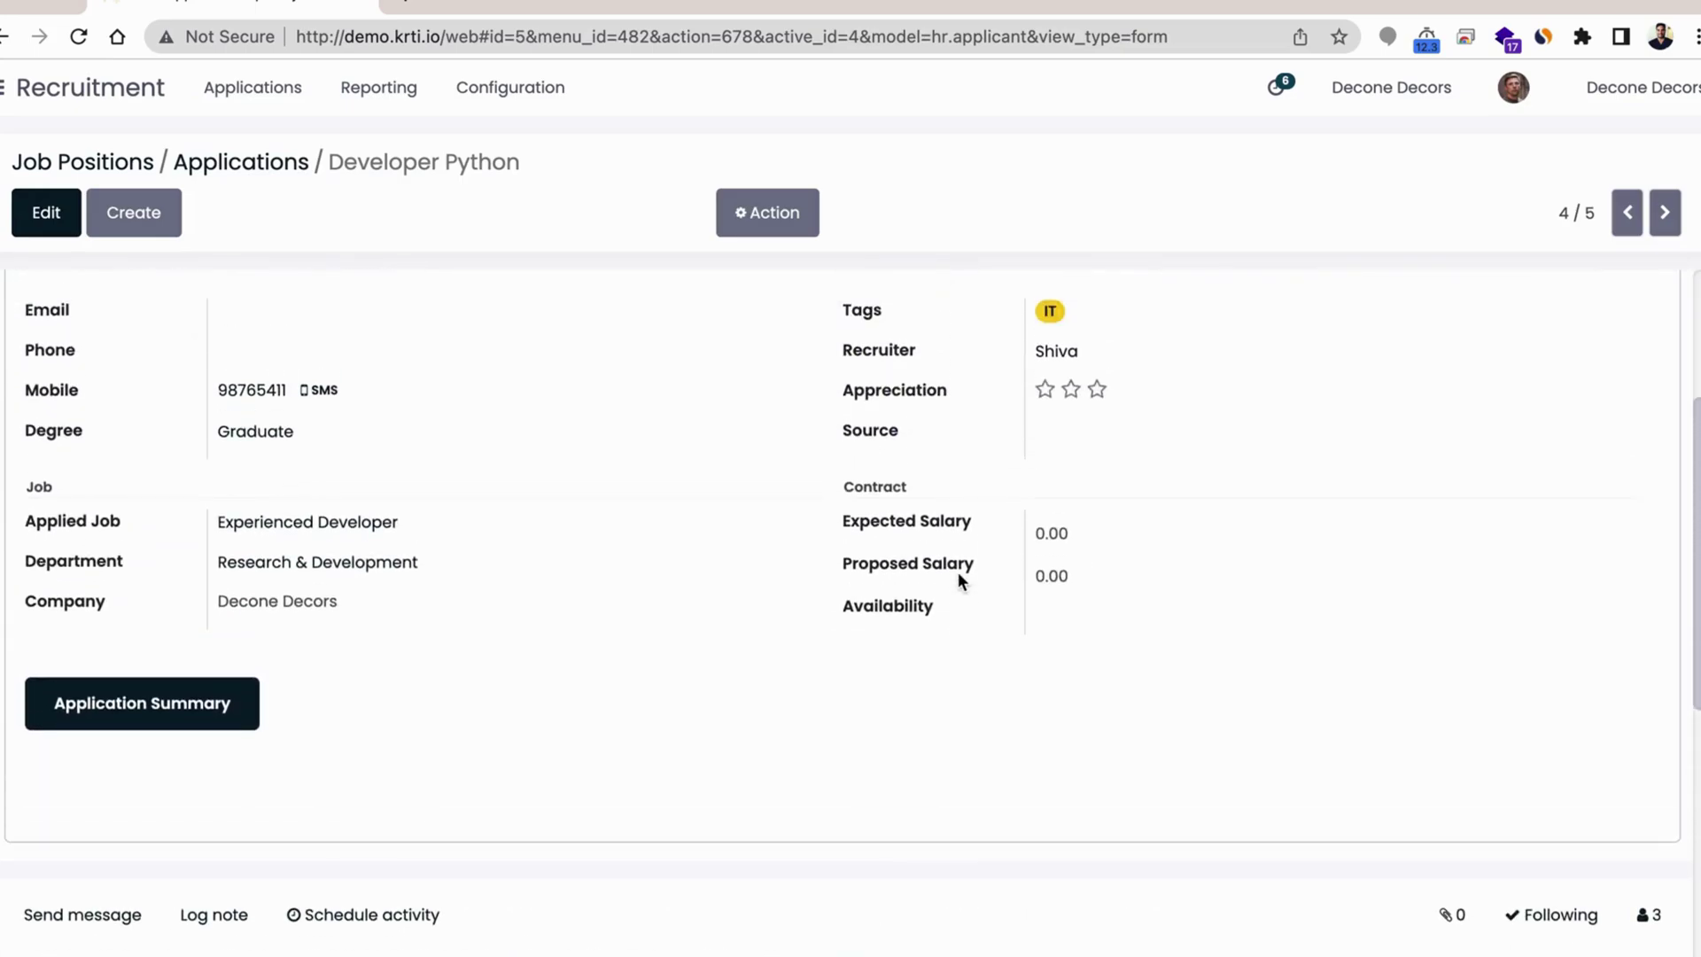
pyautogui.scroll(1, 958, 574)
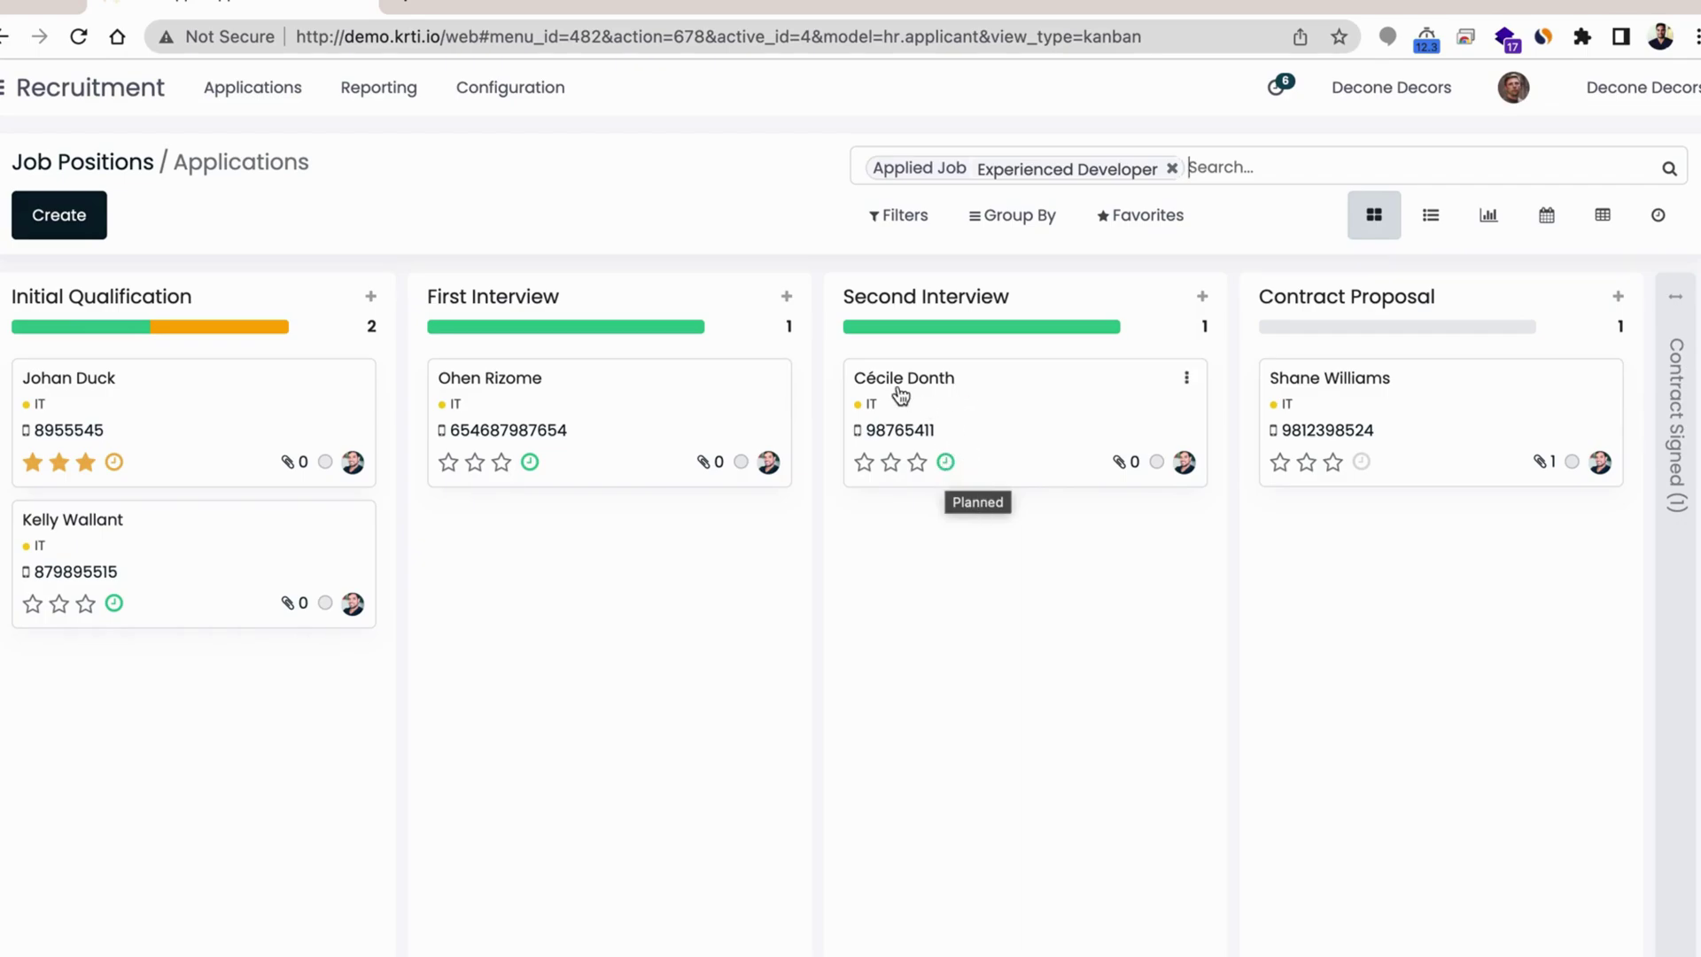
pyautogui.click(1394, 429)
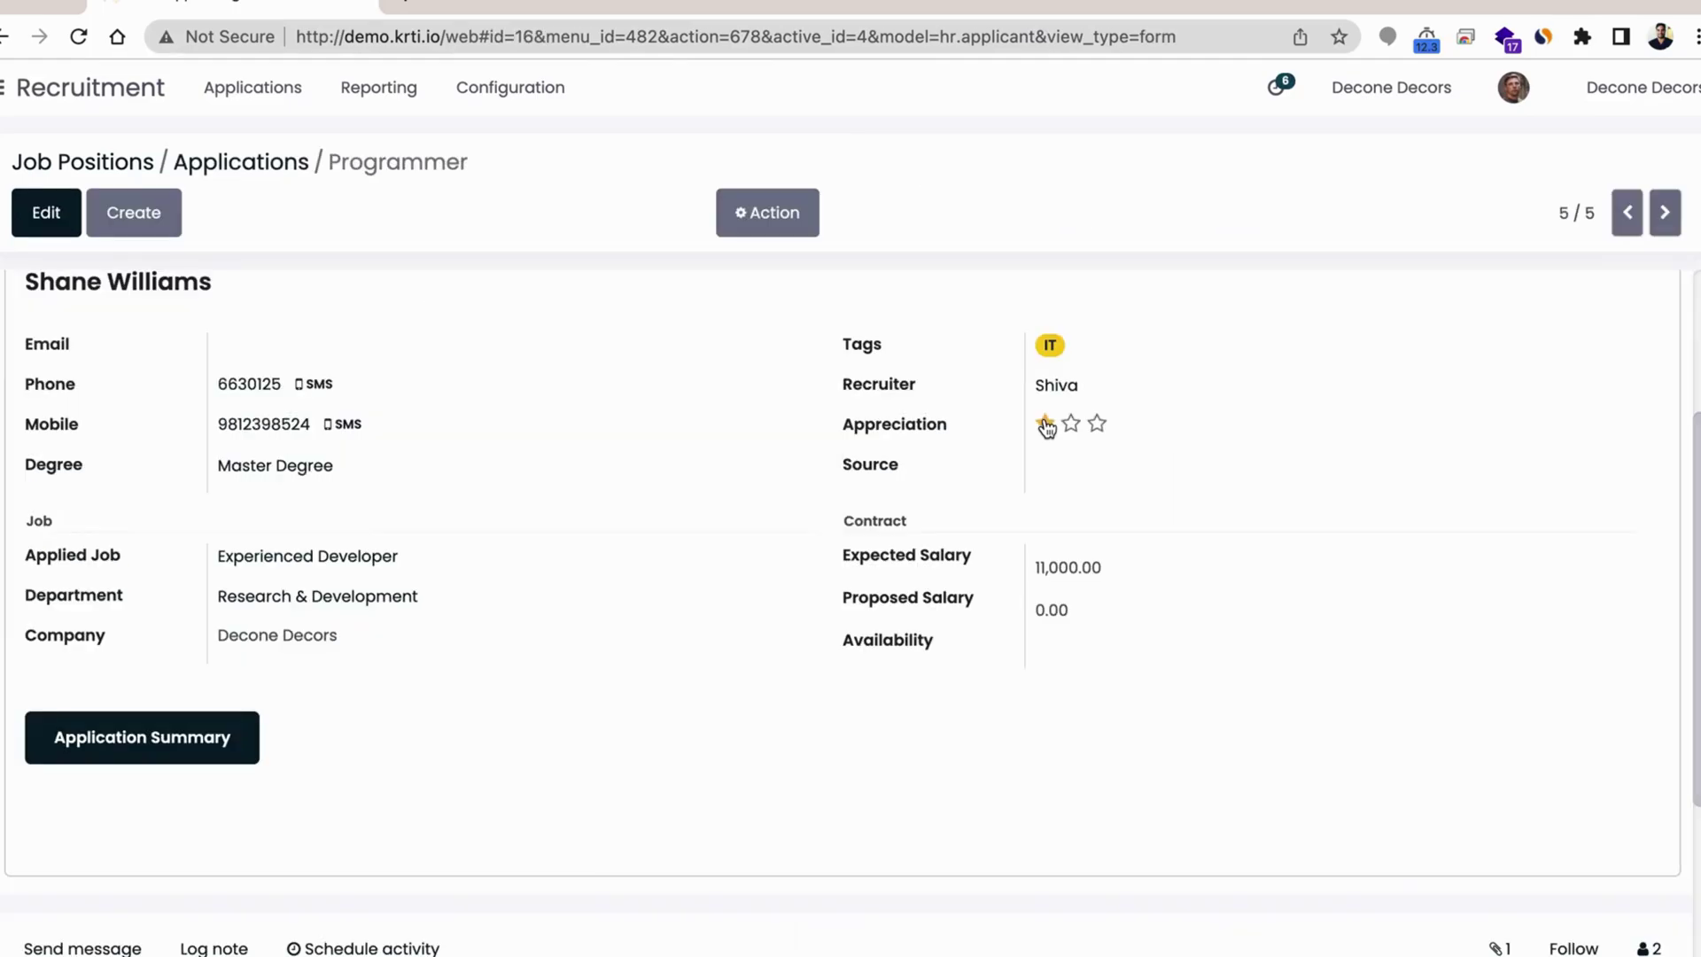
pyautogui.scroll(-1, 617, 498)
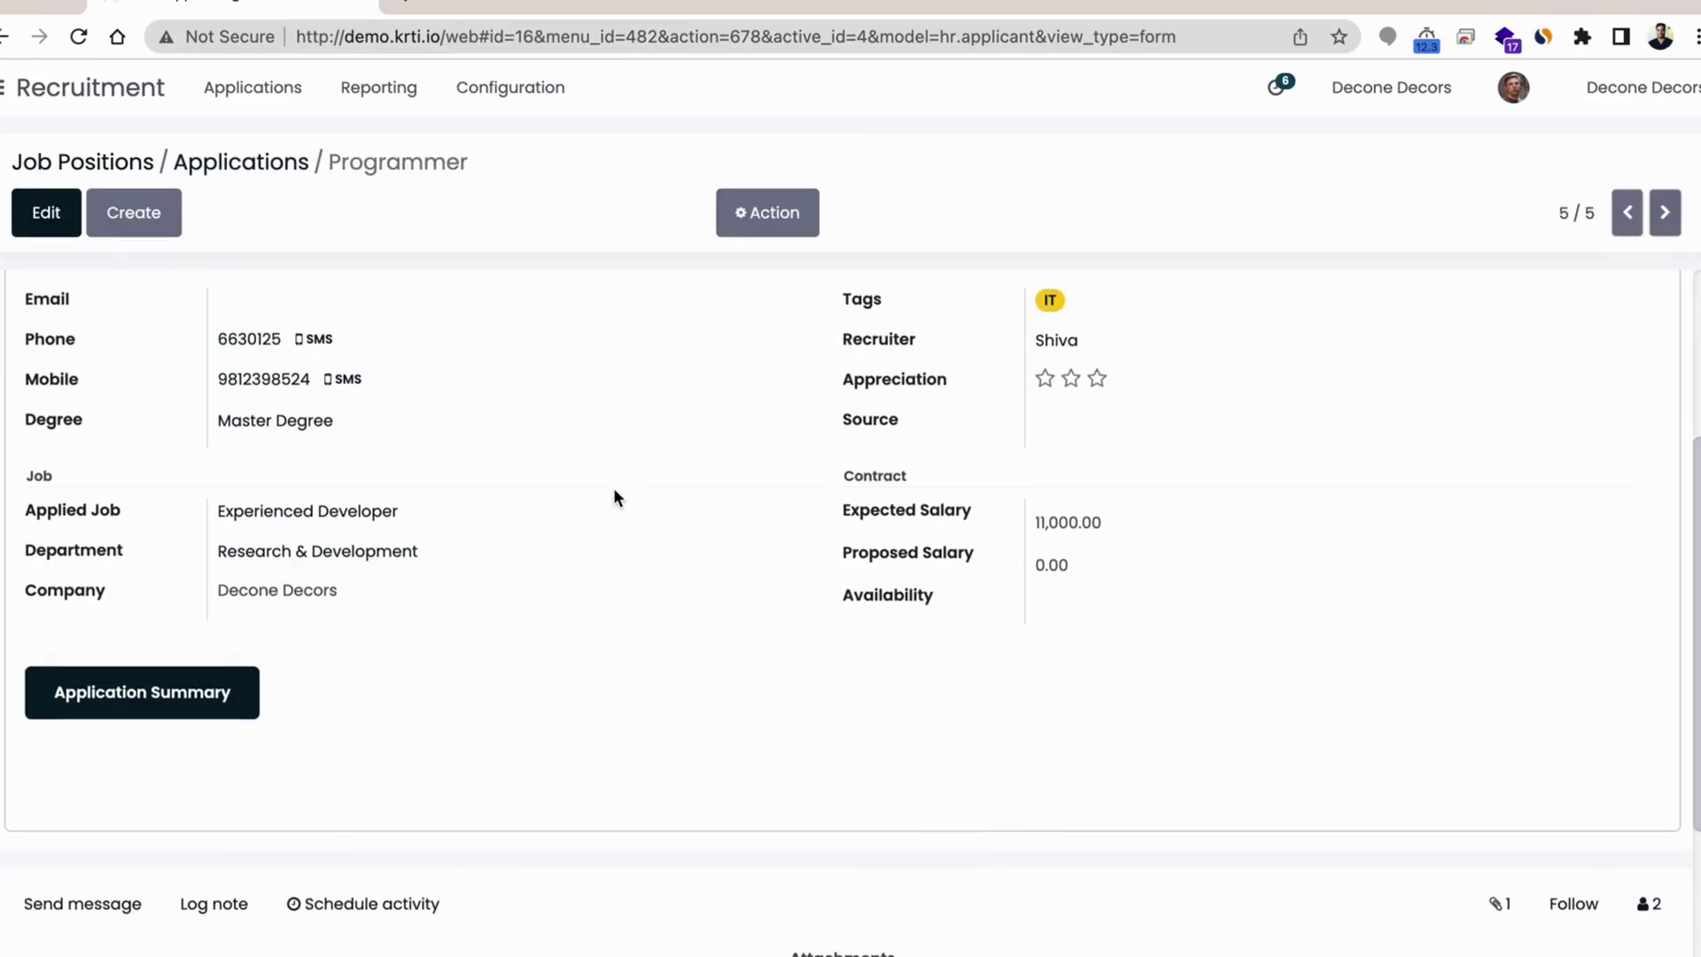
# Step: Return to the job positions overview and open the applications for the Trainee position
pyautogui.click(226, 168)
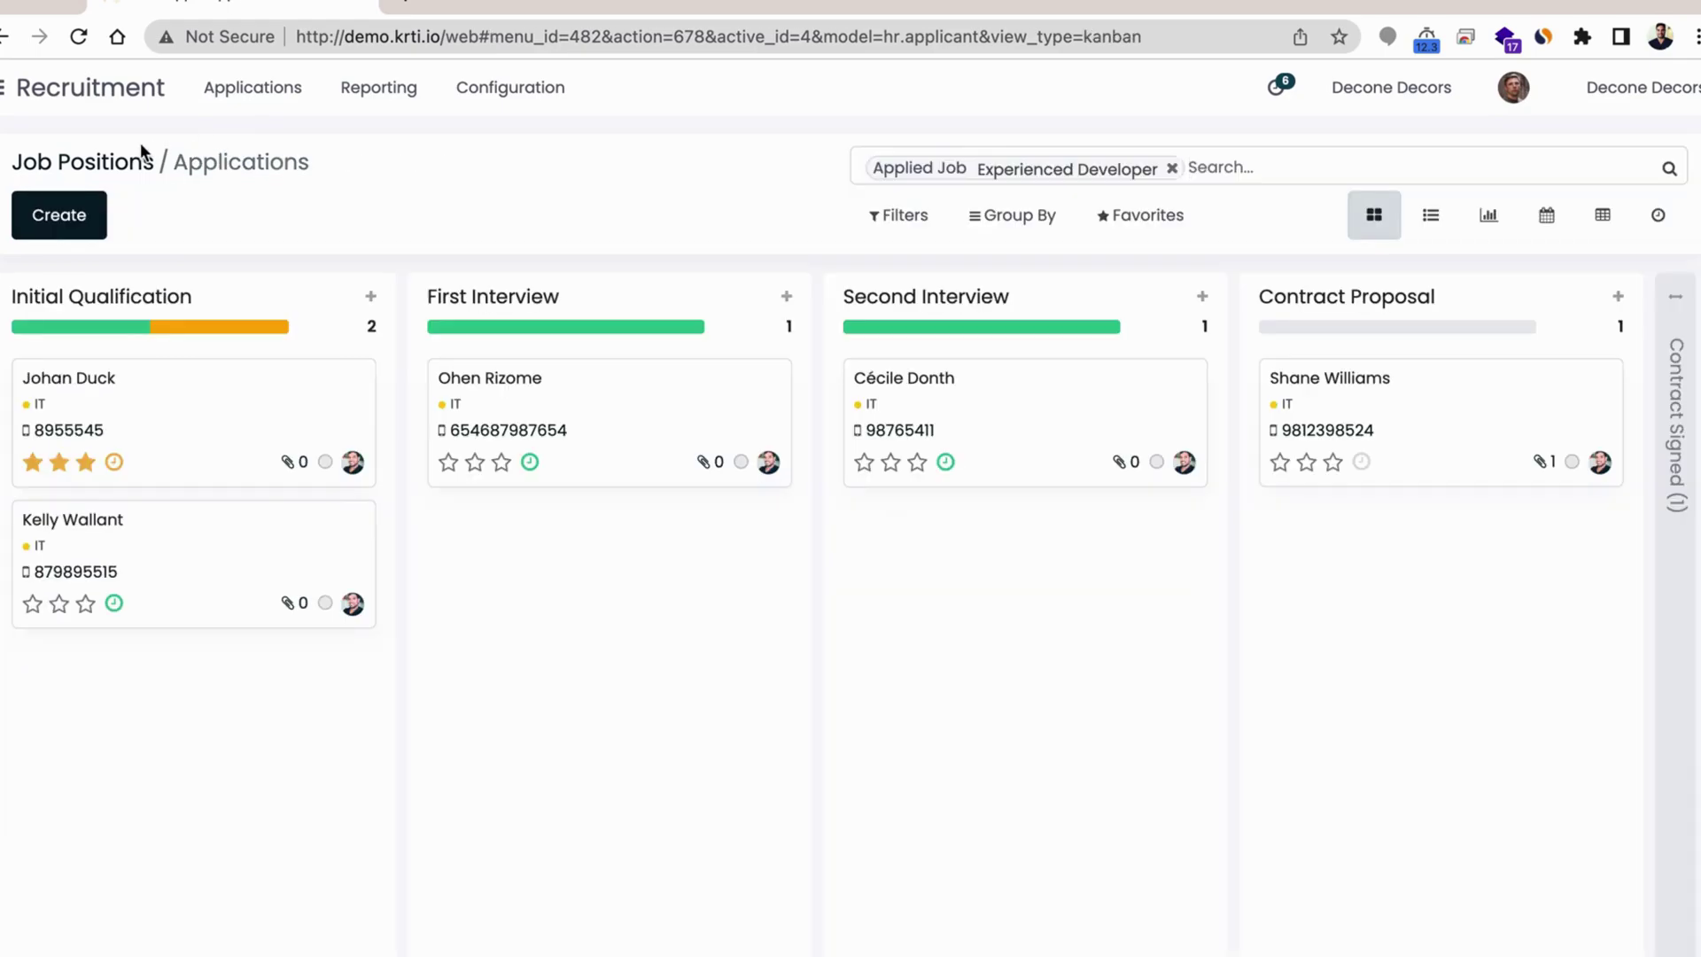
pyautogui.click(126, 168)
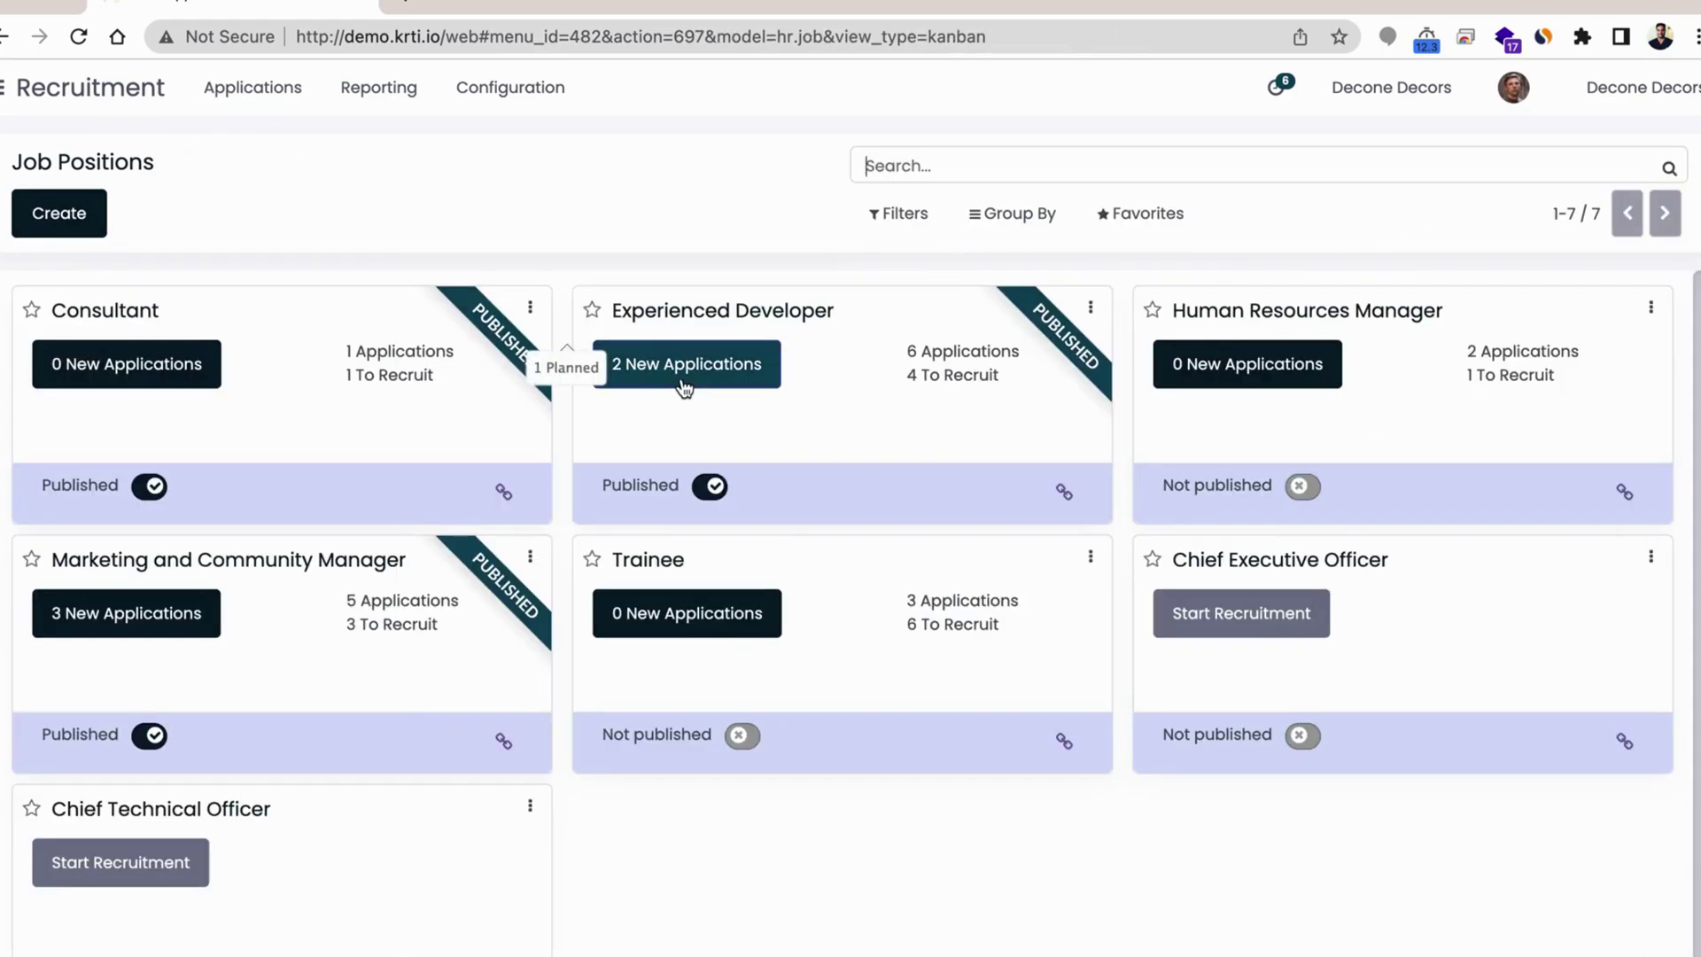
pyautogui.click(720, 629)
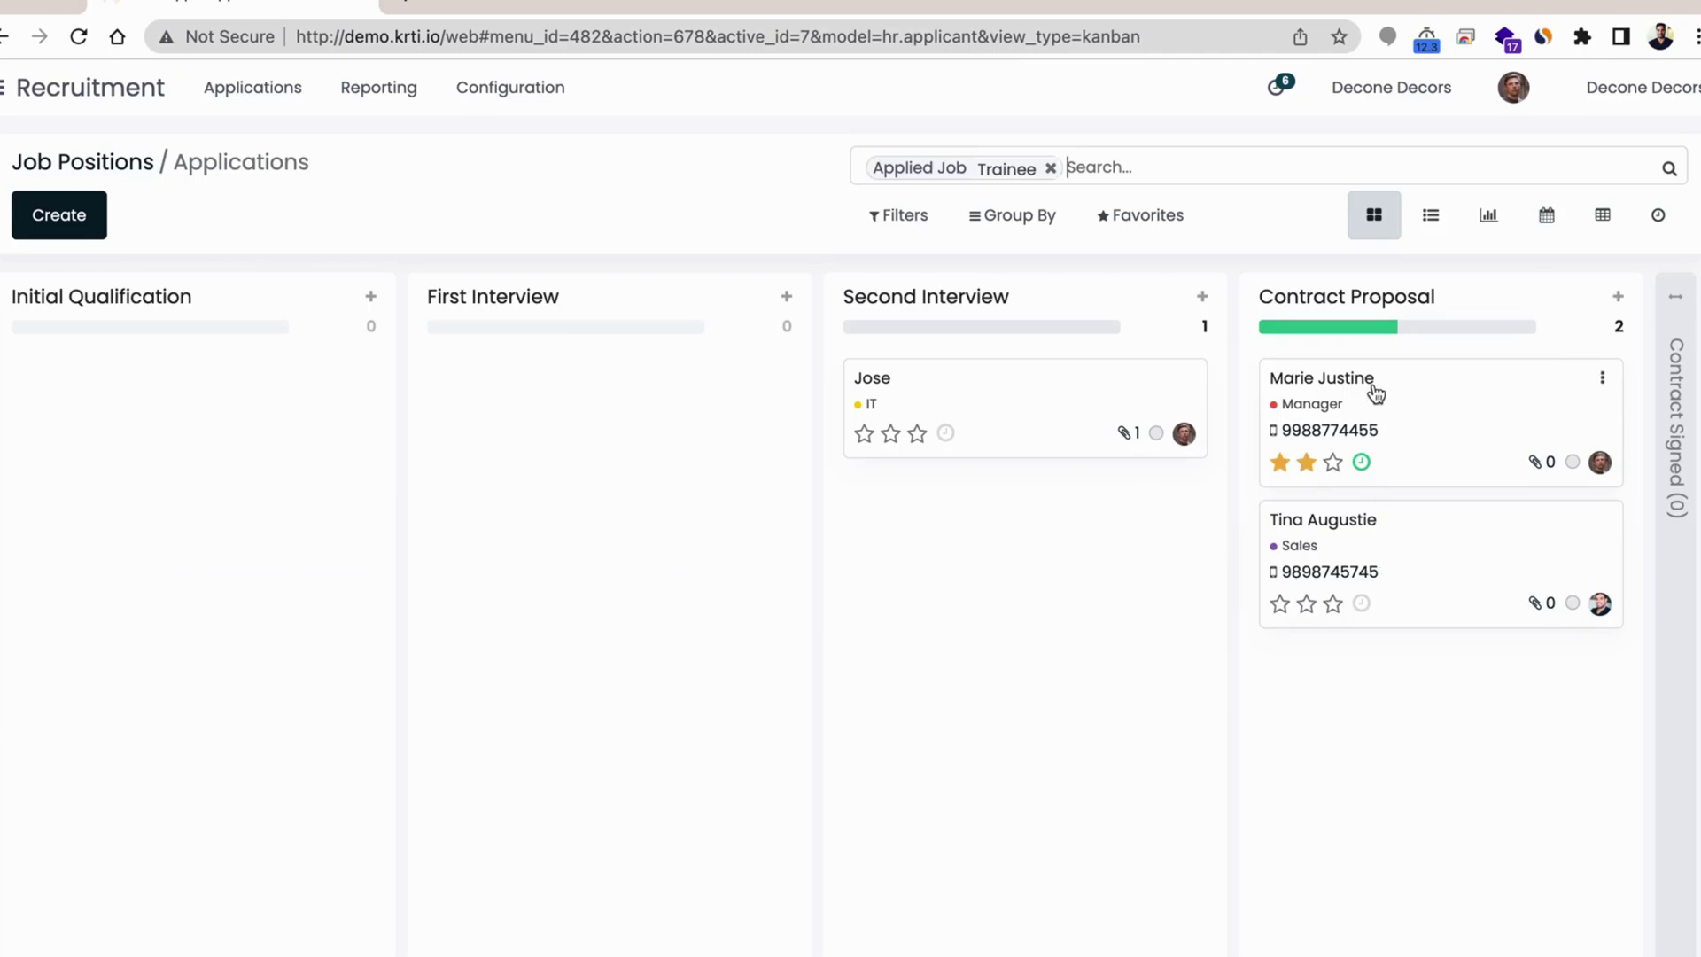
# Step: Show the applications for all jobs, reviewing them as a list and as a kanban board grouped by stage
pyautogui.click(241, 87)
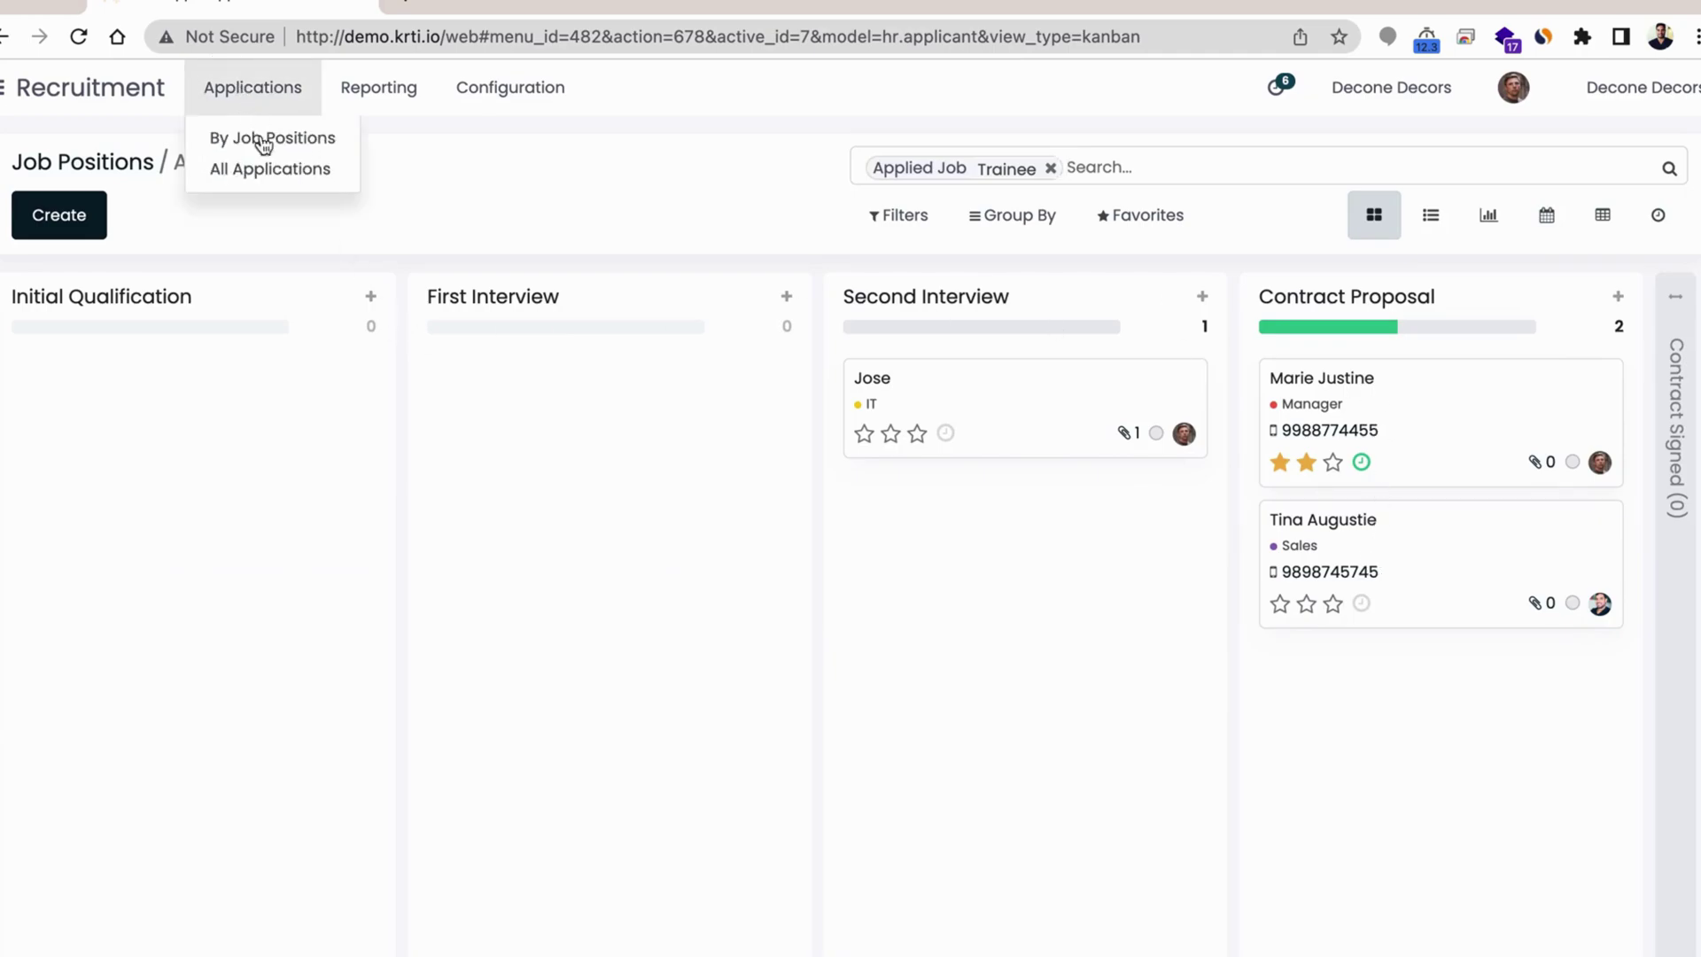
pyautogui.click(267, 171)
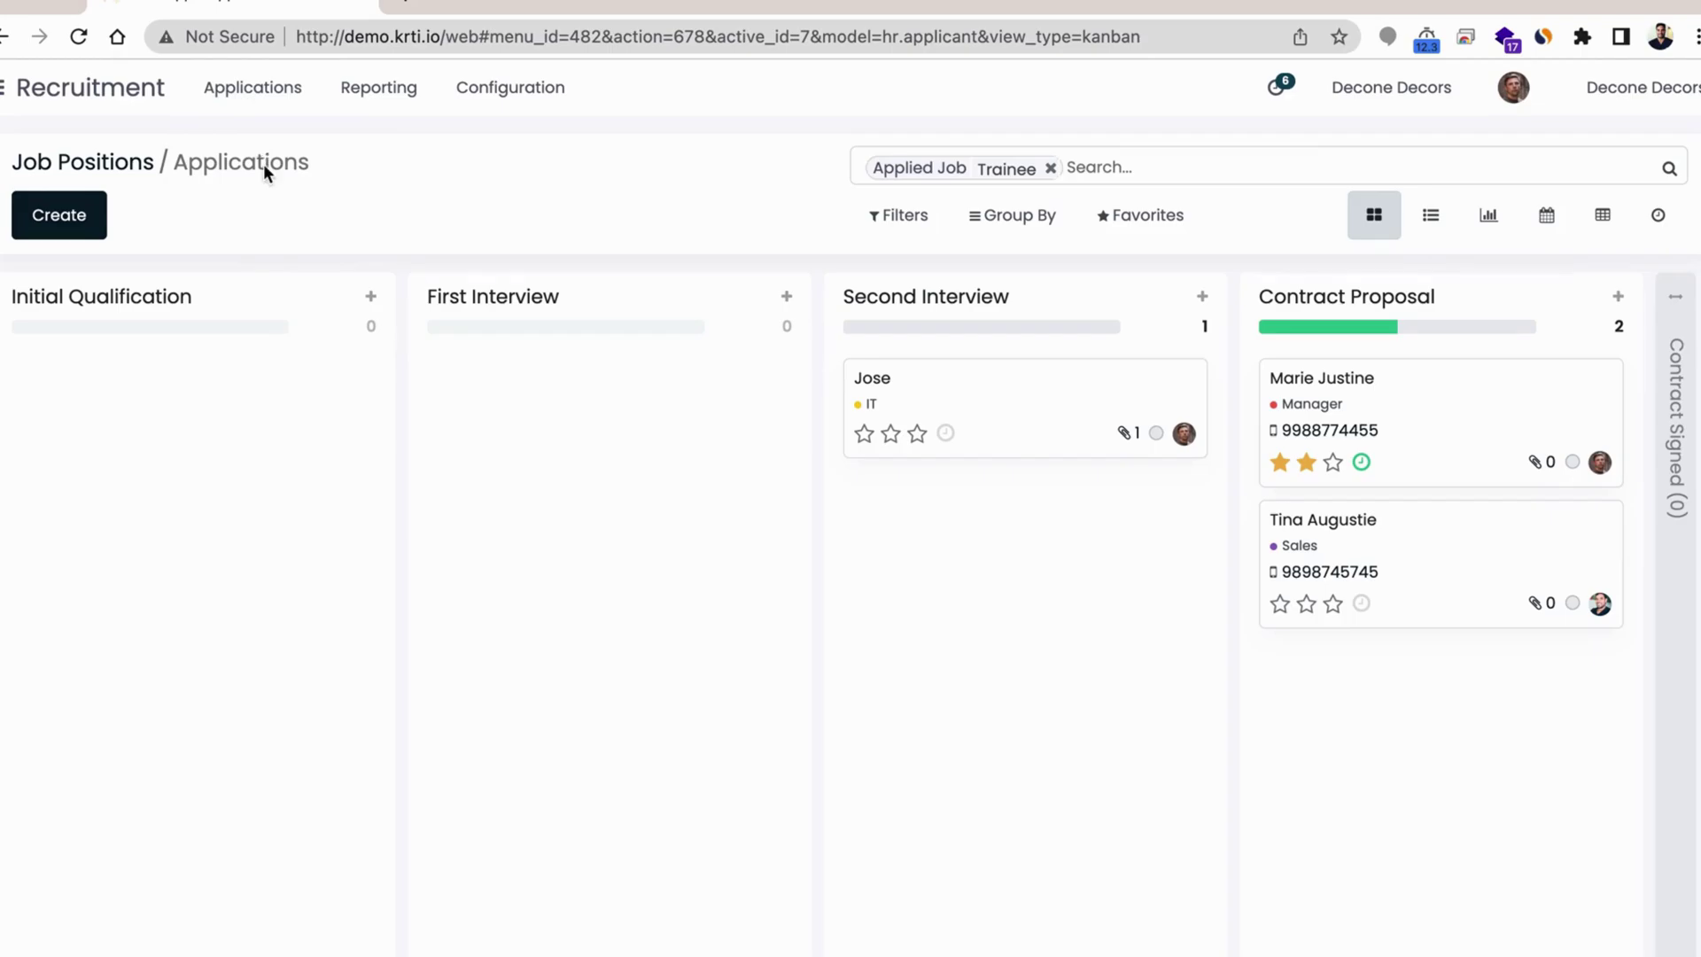
pyautogui.hscroll(5, 1120, 461)
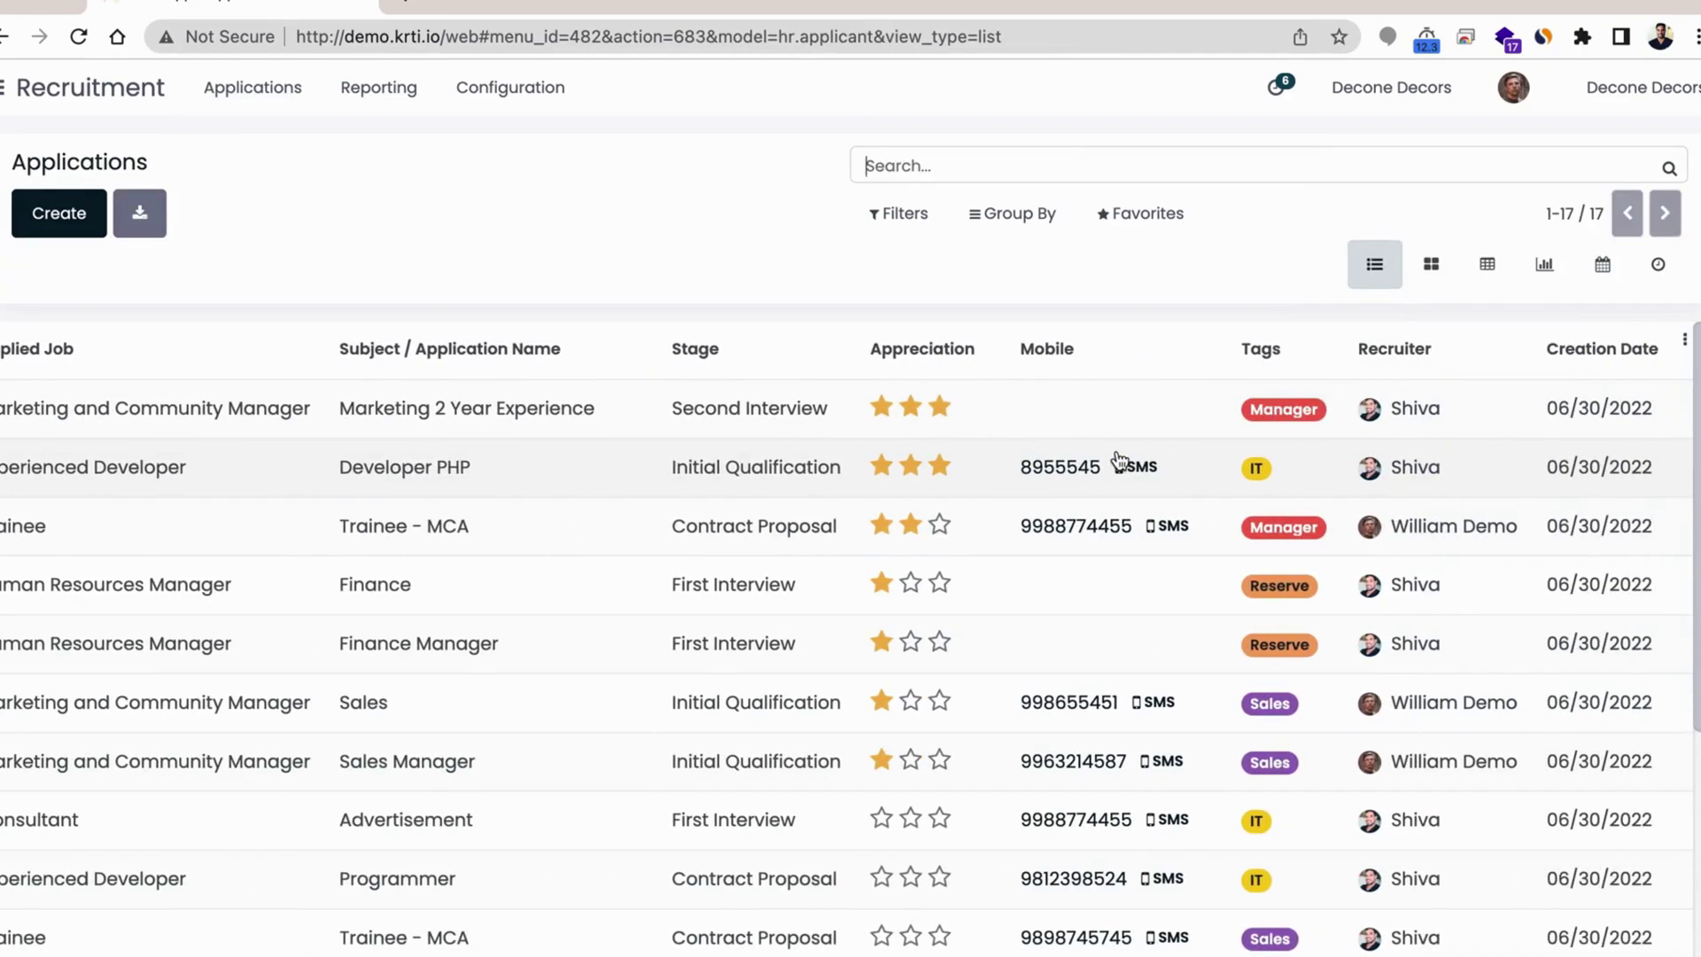
pyautogui.hscroll(-5, 1122, 458)
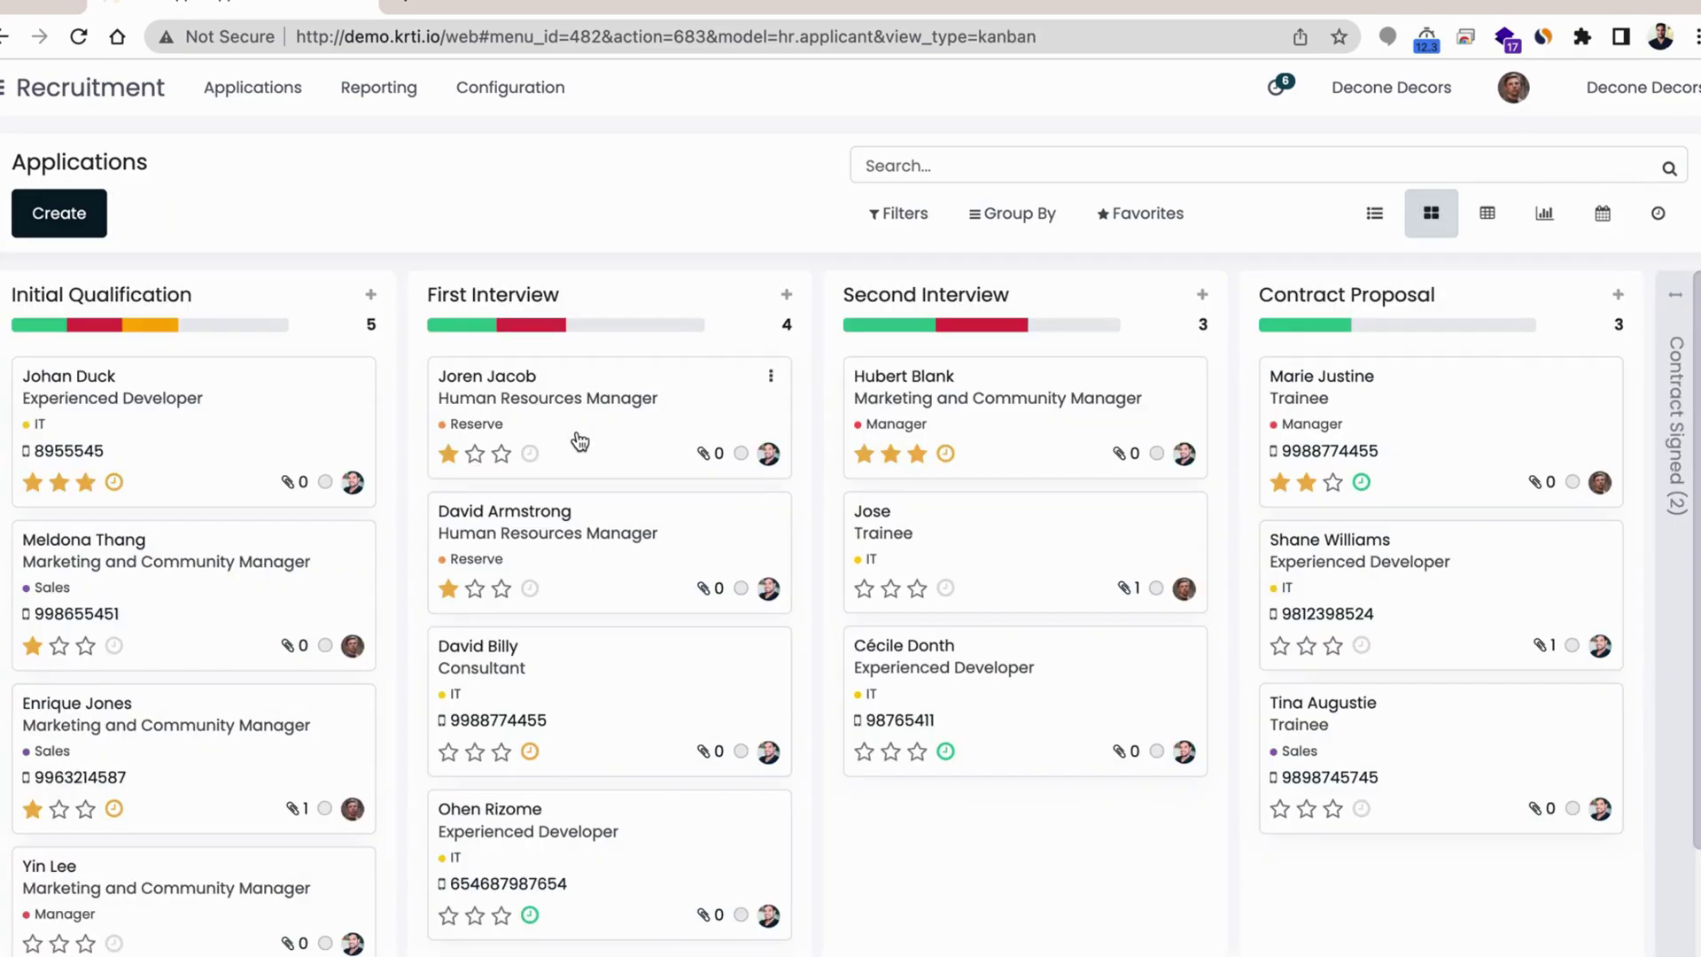
pyautogui.hscroll(5, 1092, 441)
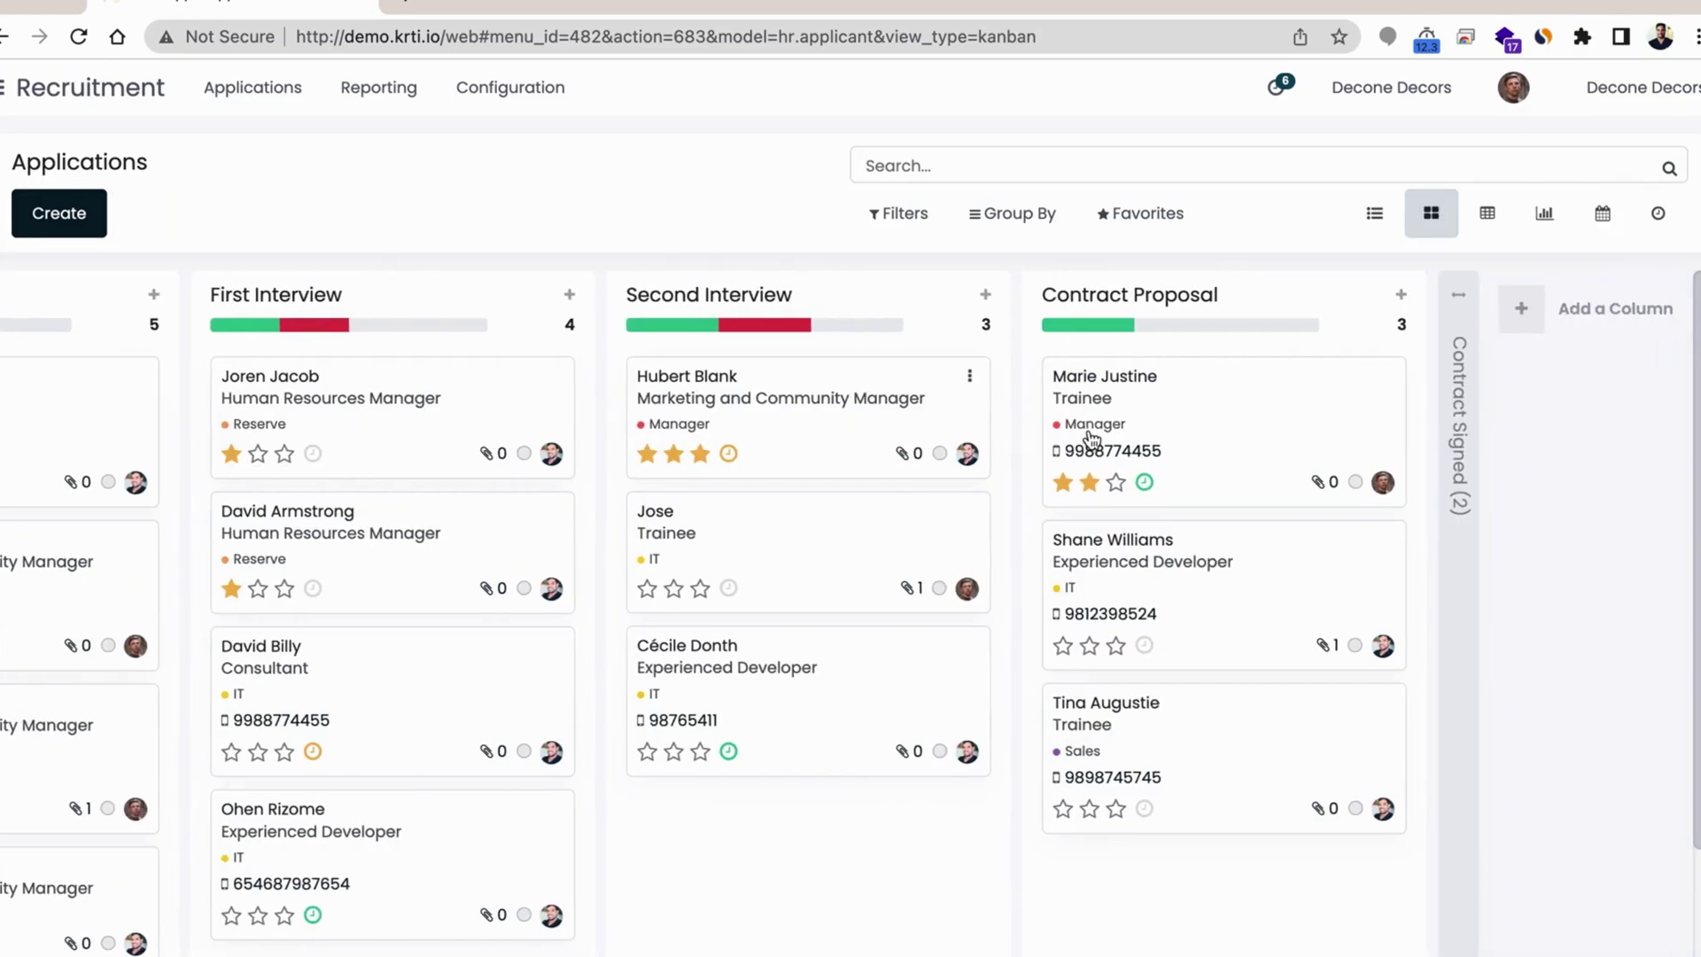
pyautogui.hscroll(-5, 1092, 440)
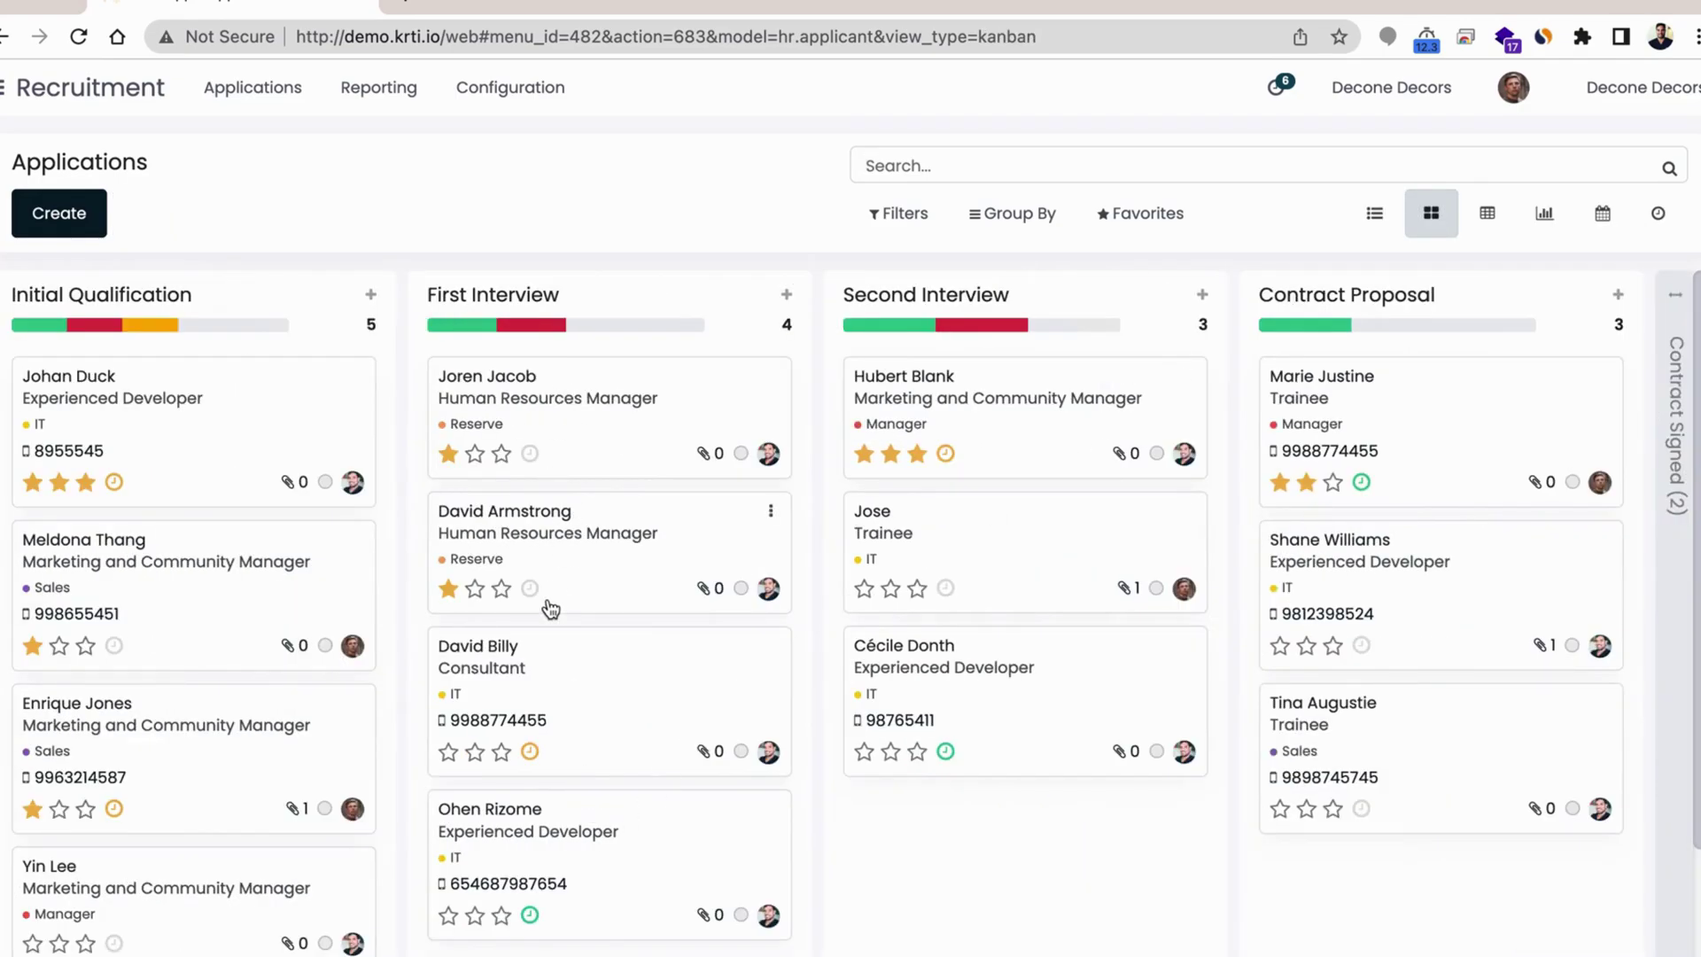
# Step: Show all applications as a list and review the details of the Trainee - MCA application tagged Manager
pyautogui.click(282, 100)
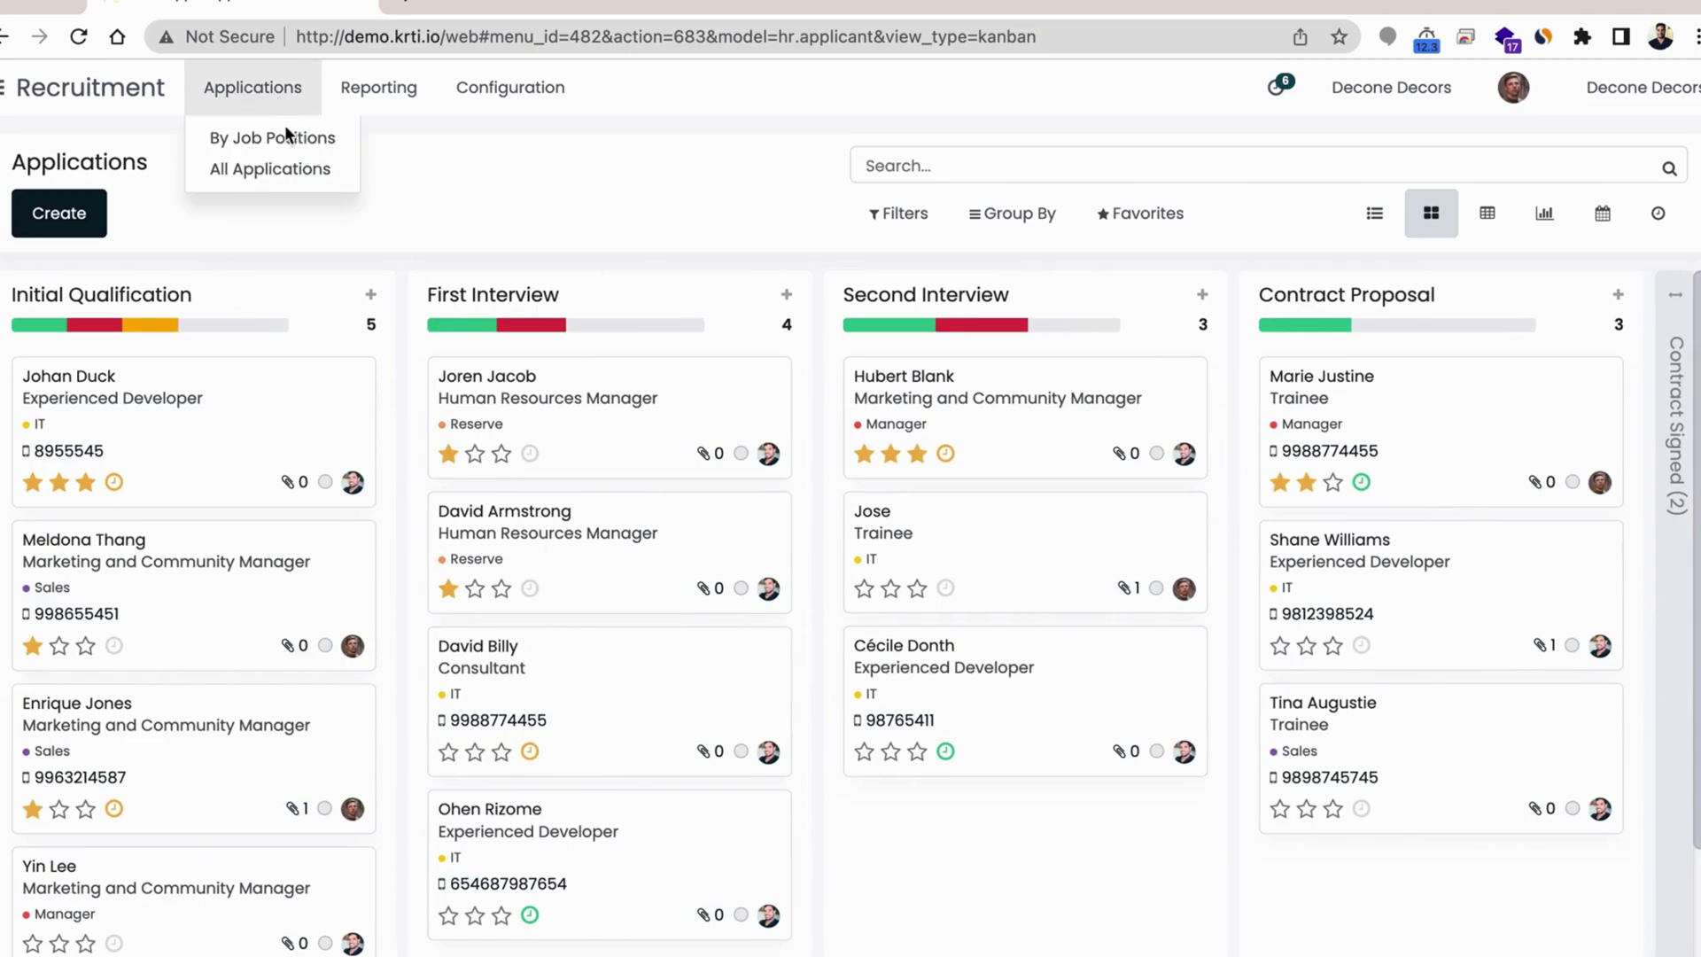
pyautogui.click(285, 175)
pyautogui.click(1374, 214)
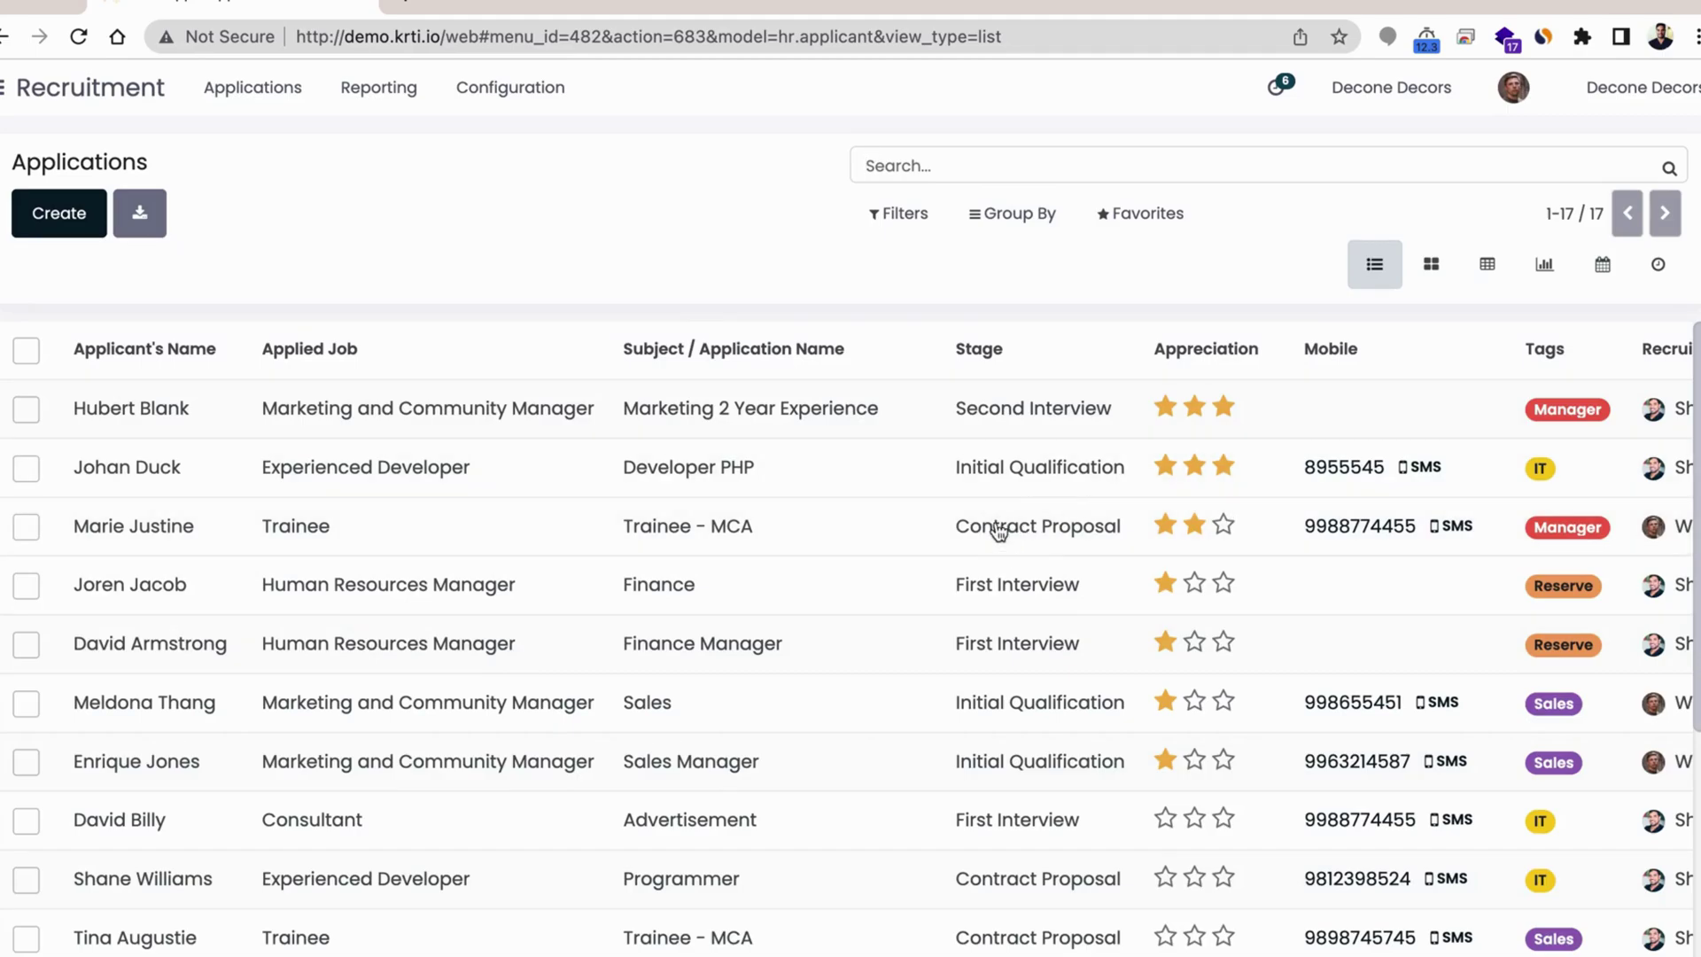
pyautogui.click(514, 527)
pyautogui.scroll(-4, 664, 608)
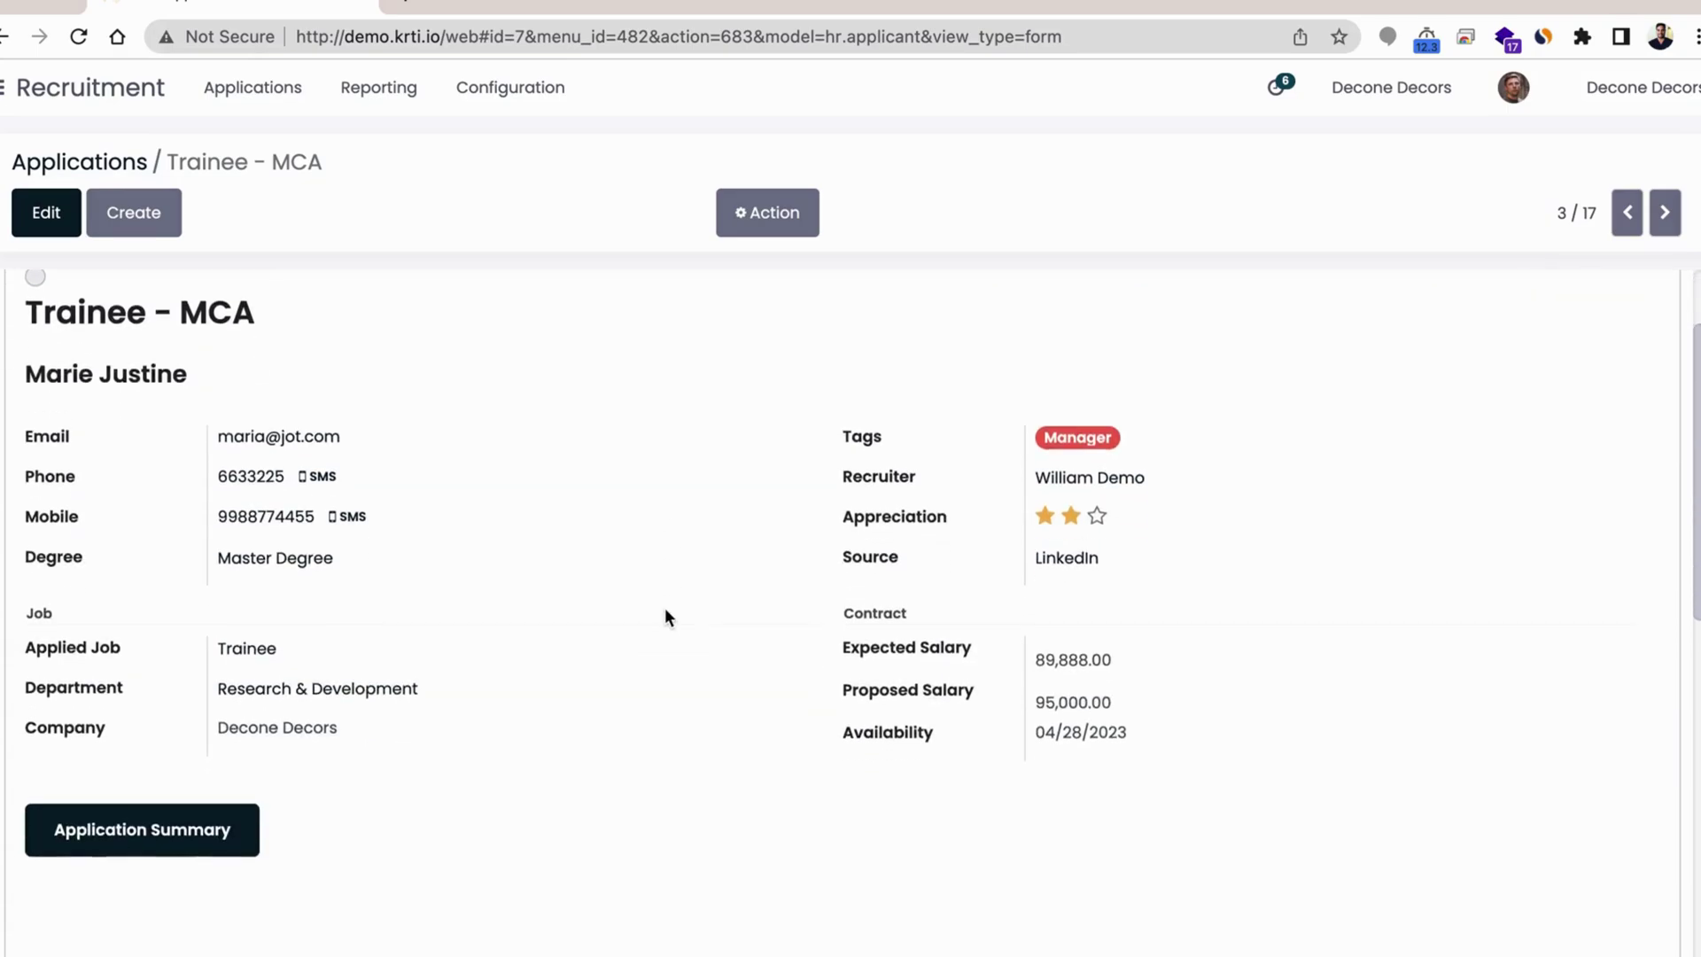
pyautogui.scroll(4, 665, 608)
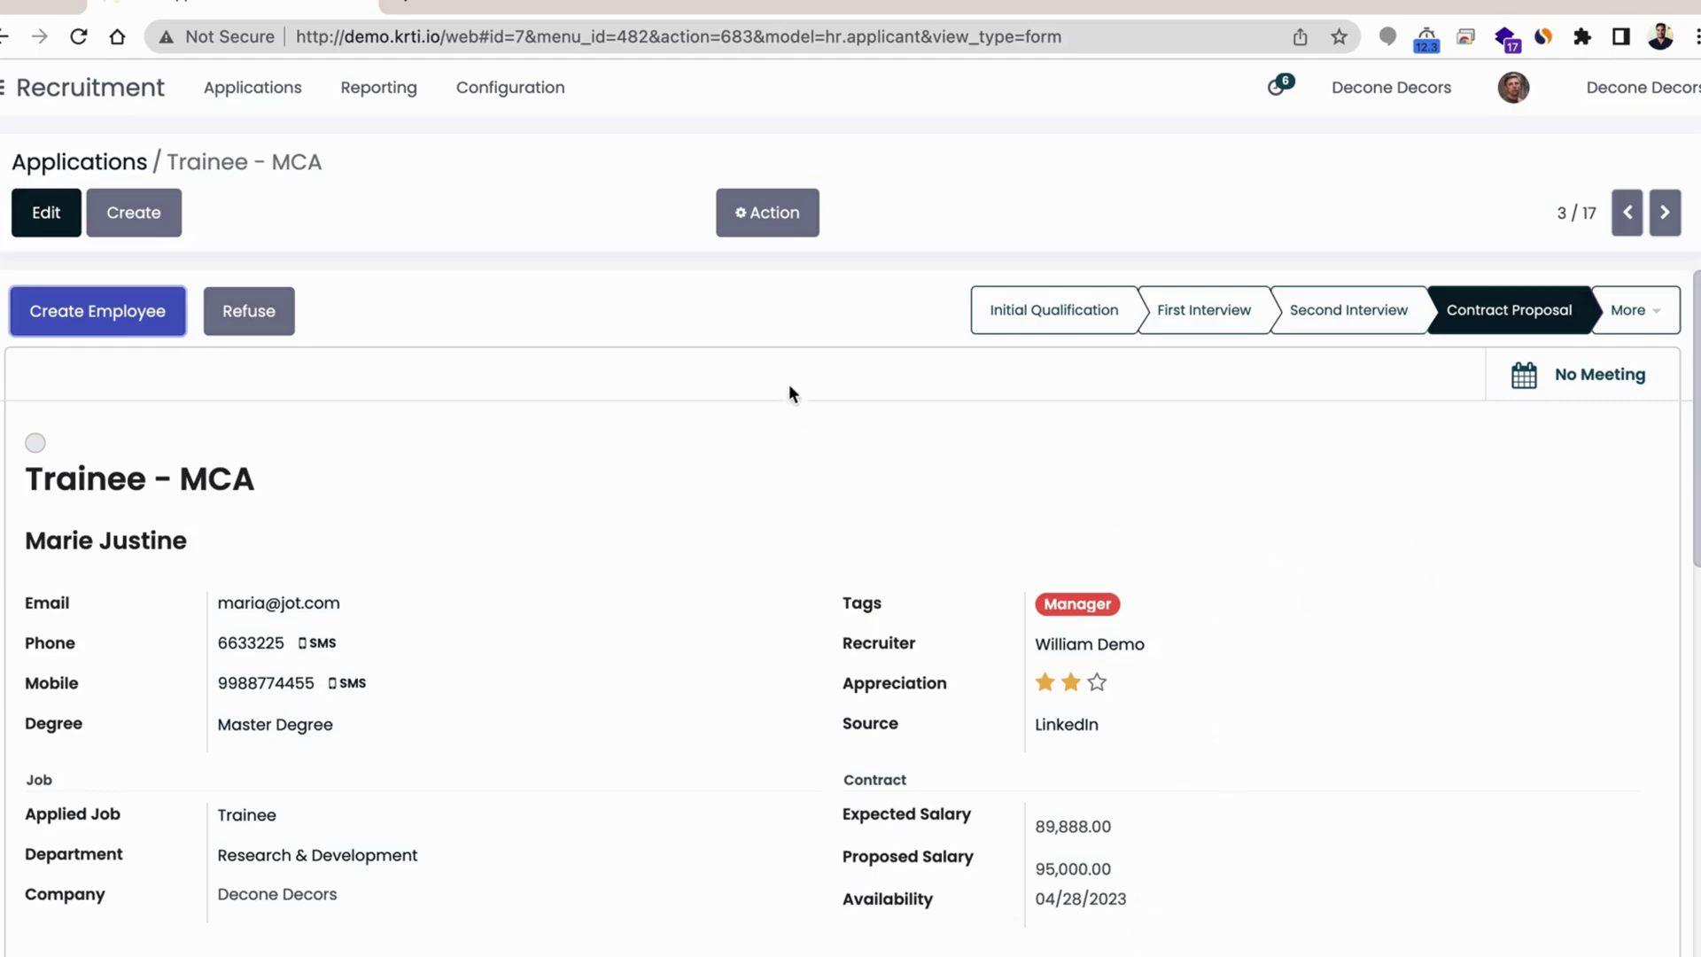
# Step: Start an employee record from the Trainee - MCA application, examine its prefilled work details and résumé section, and discard it
pyautogui.click(91, 319)
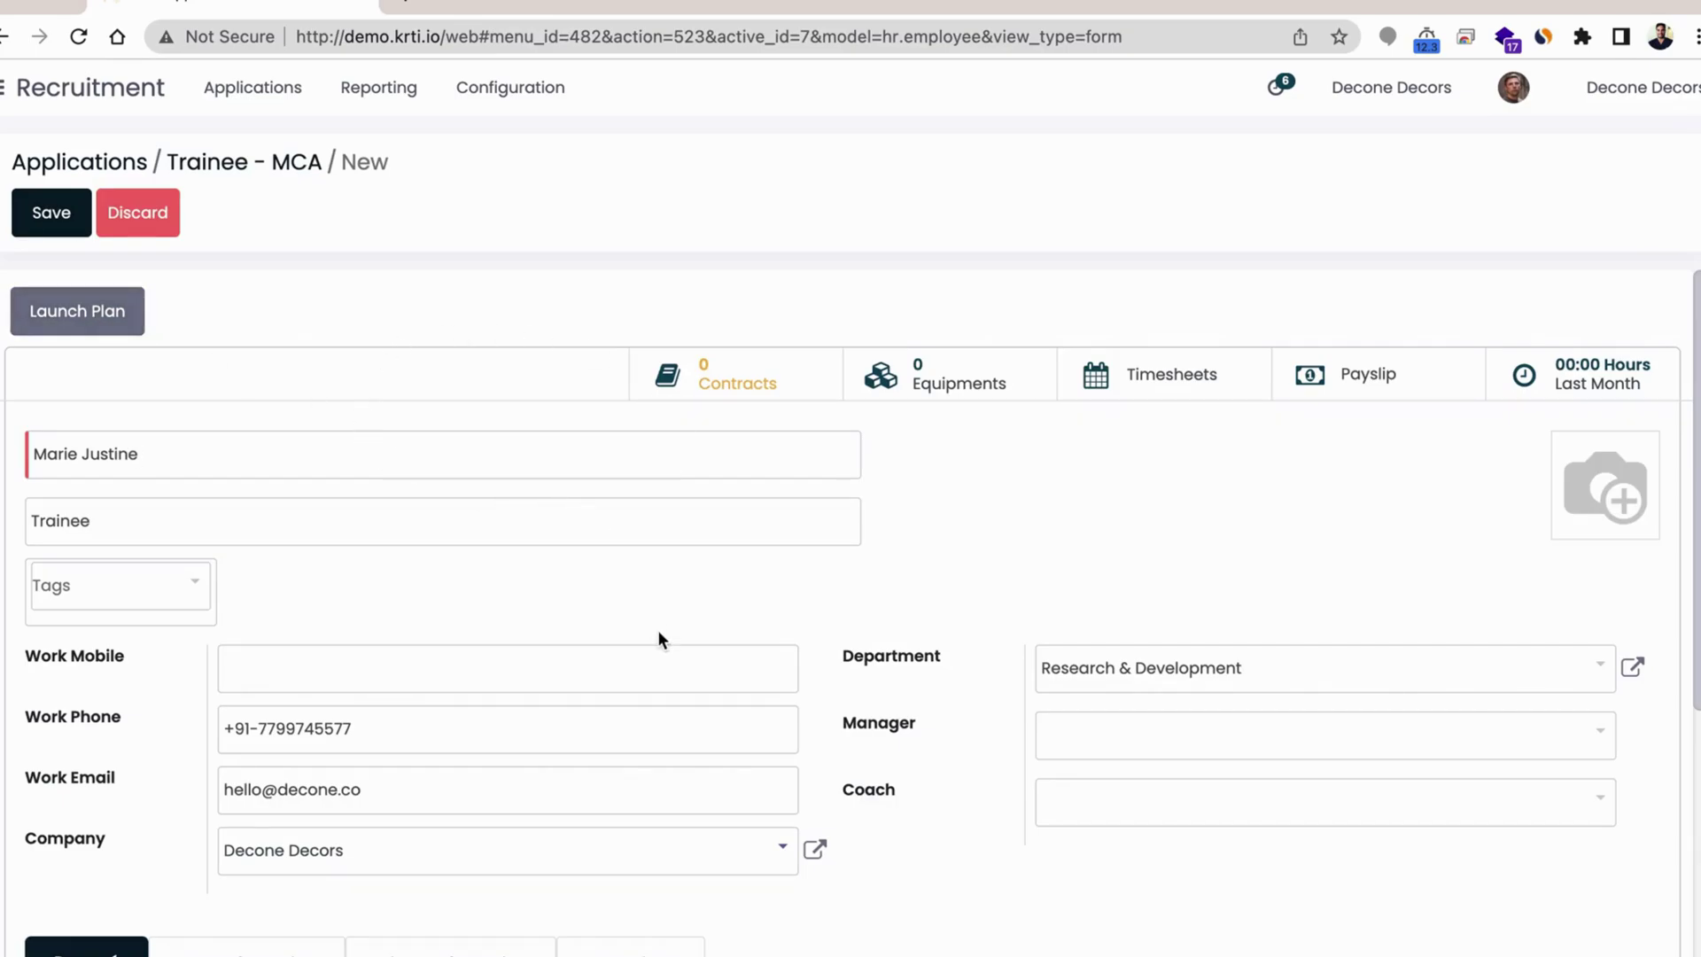
pyautogui.scroll(-2, 657, 638)
pyautogui.scroll(2, 658, 638)
pyautogui.scroll(-2, 788, 554)
pyautogui.scroll(2, 789, 532)
pyautogui.scroll(-5, 1312, 486)
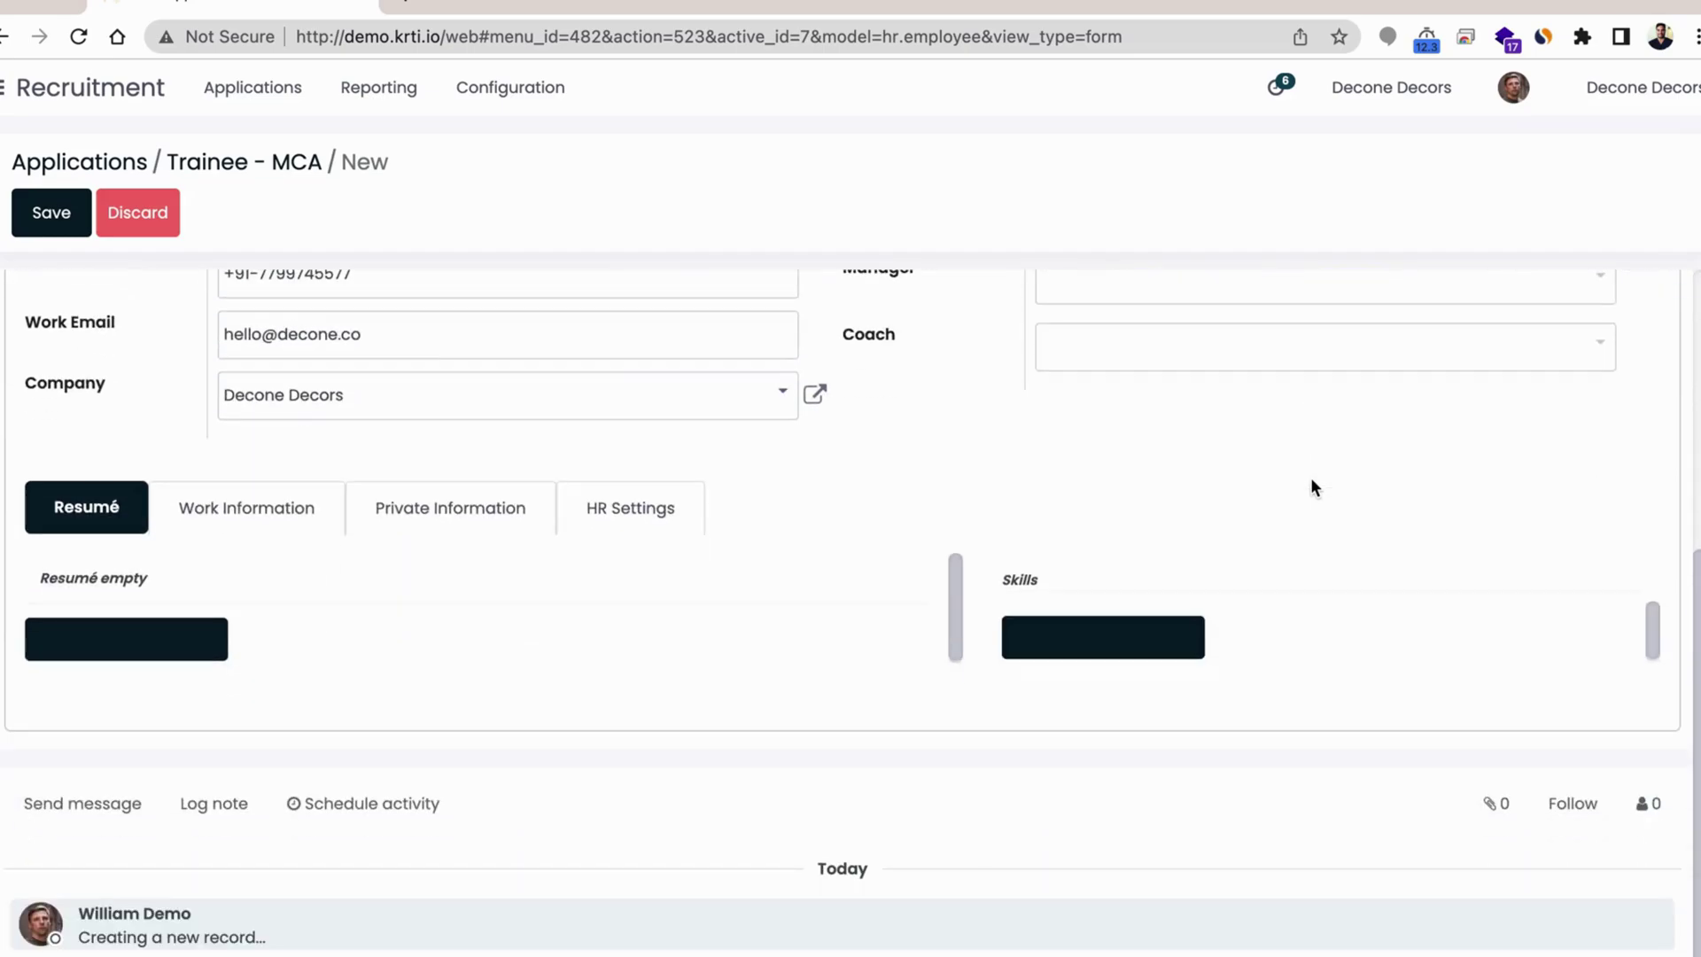
pyautogui.scroll(1, 1312, 486)
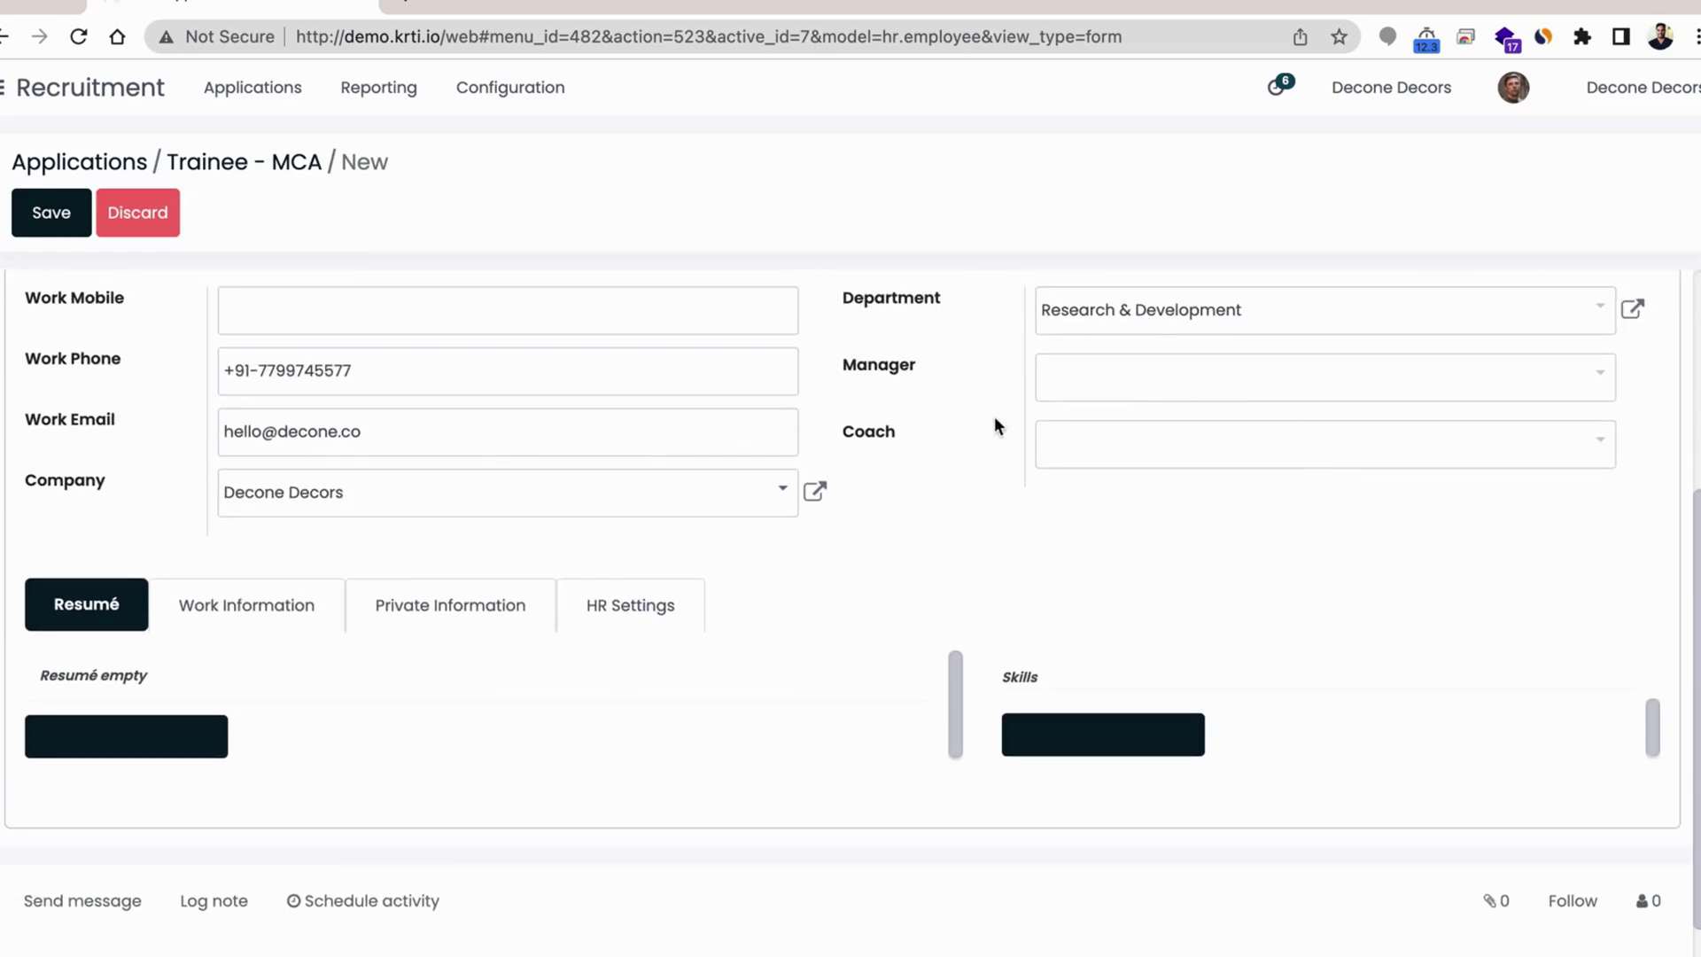
pyautogui.scroll(5, 808, 379)
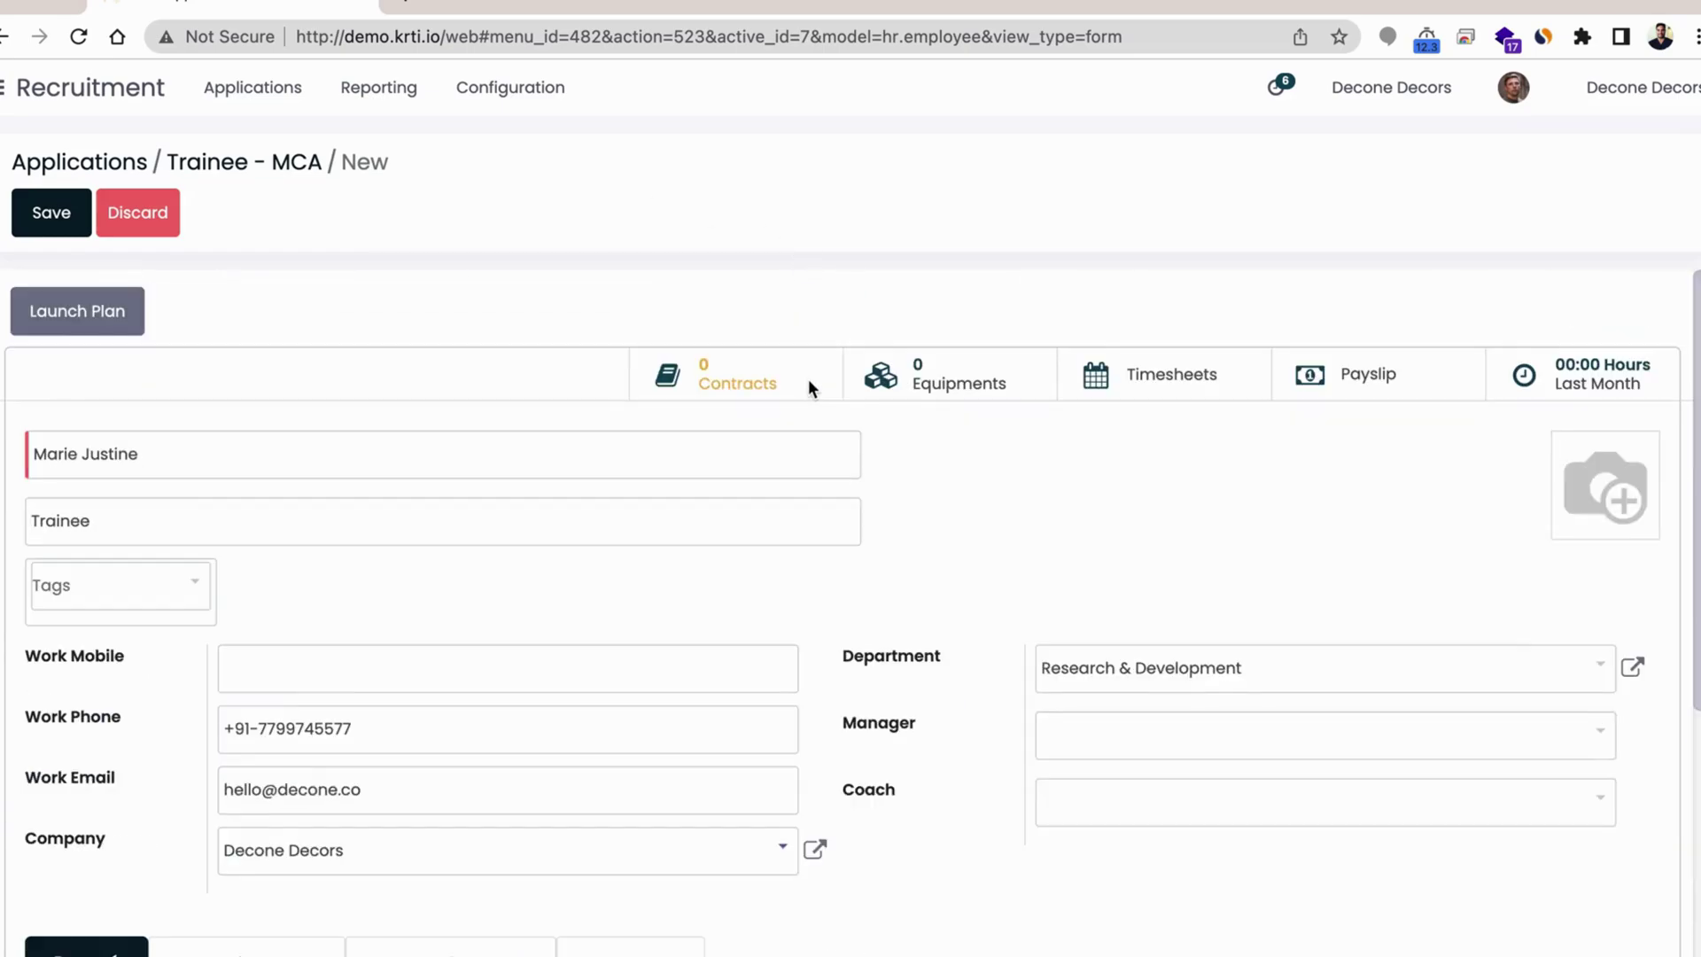
pyautogui.click(160, 226)
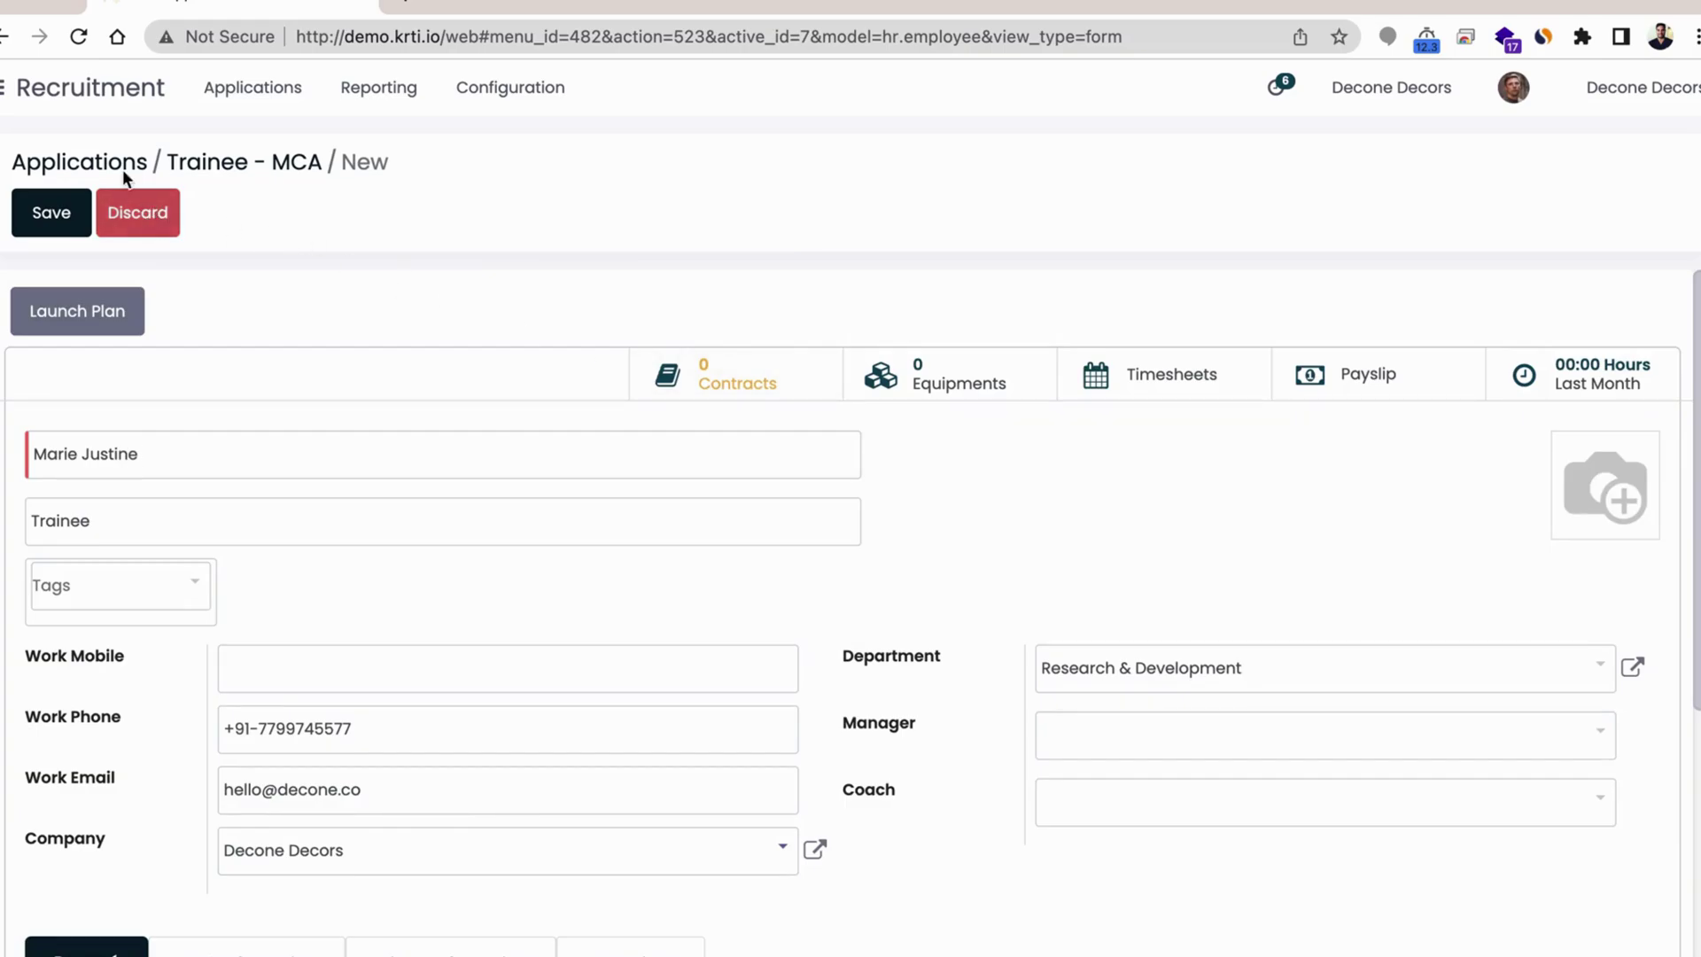
# Step: Switch to the Employees module and browse the employee directory
pyautogui.click(4, 92)
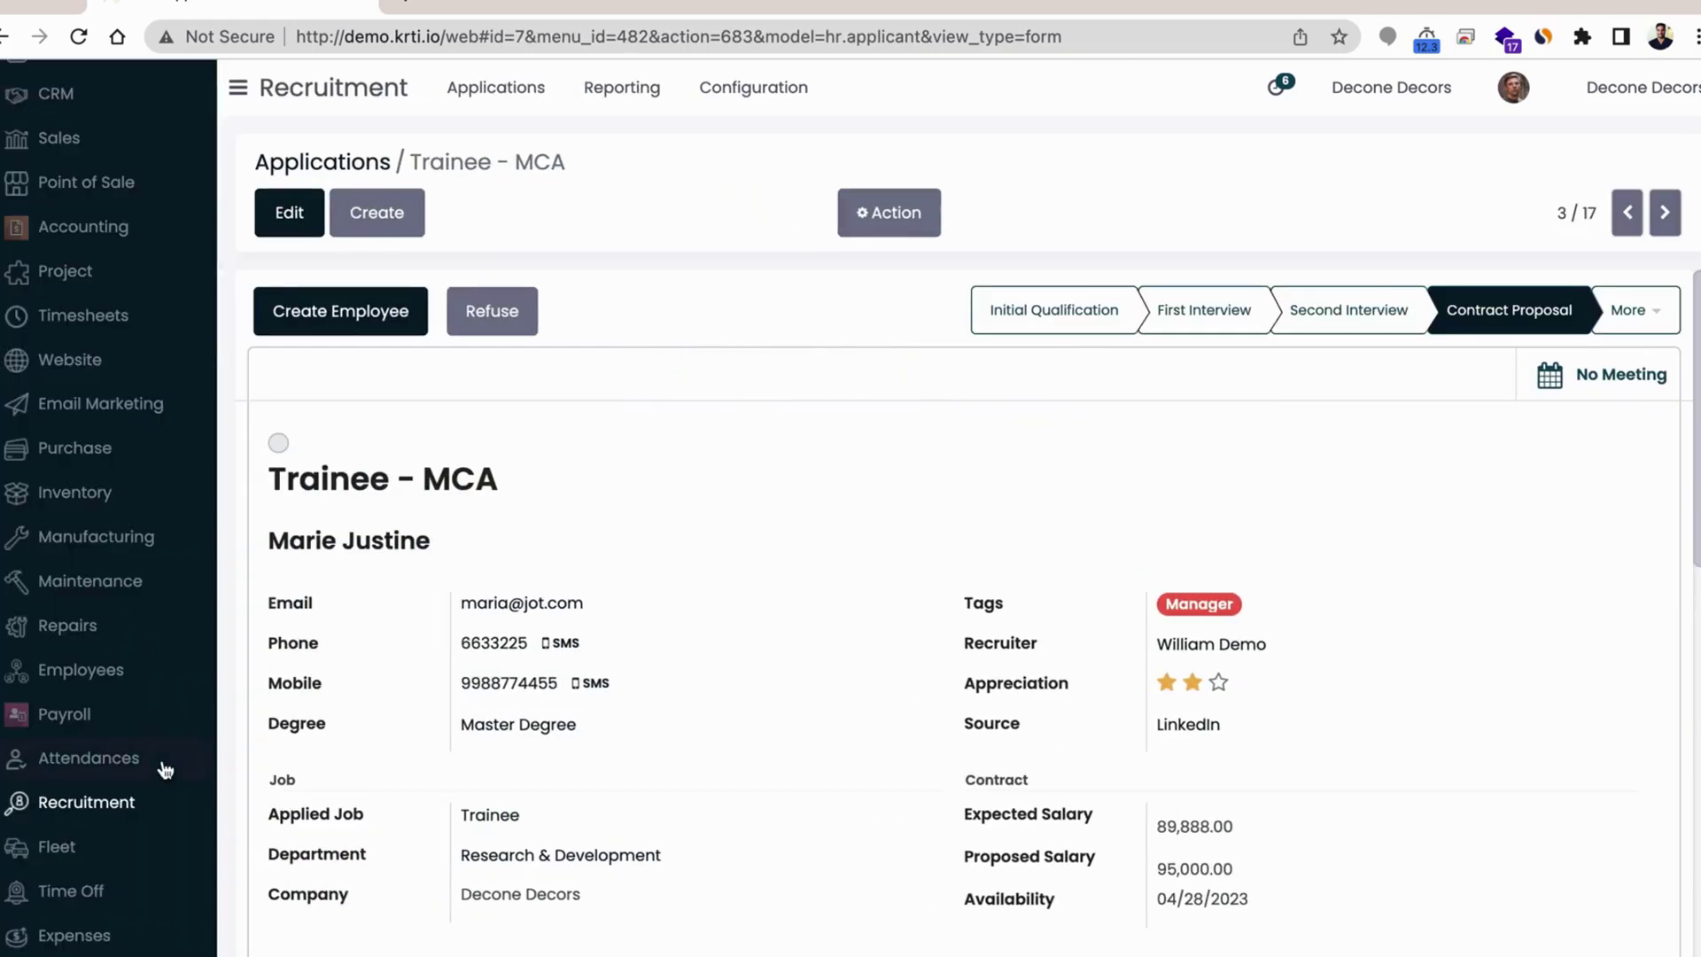
pyautogui.click(106, 682)
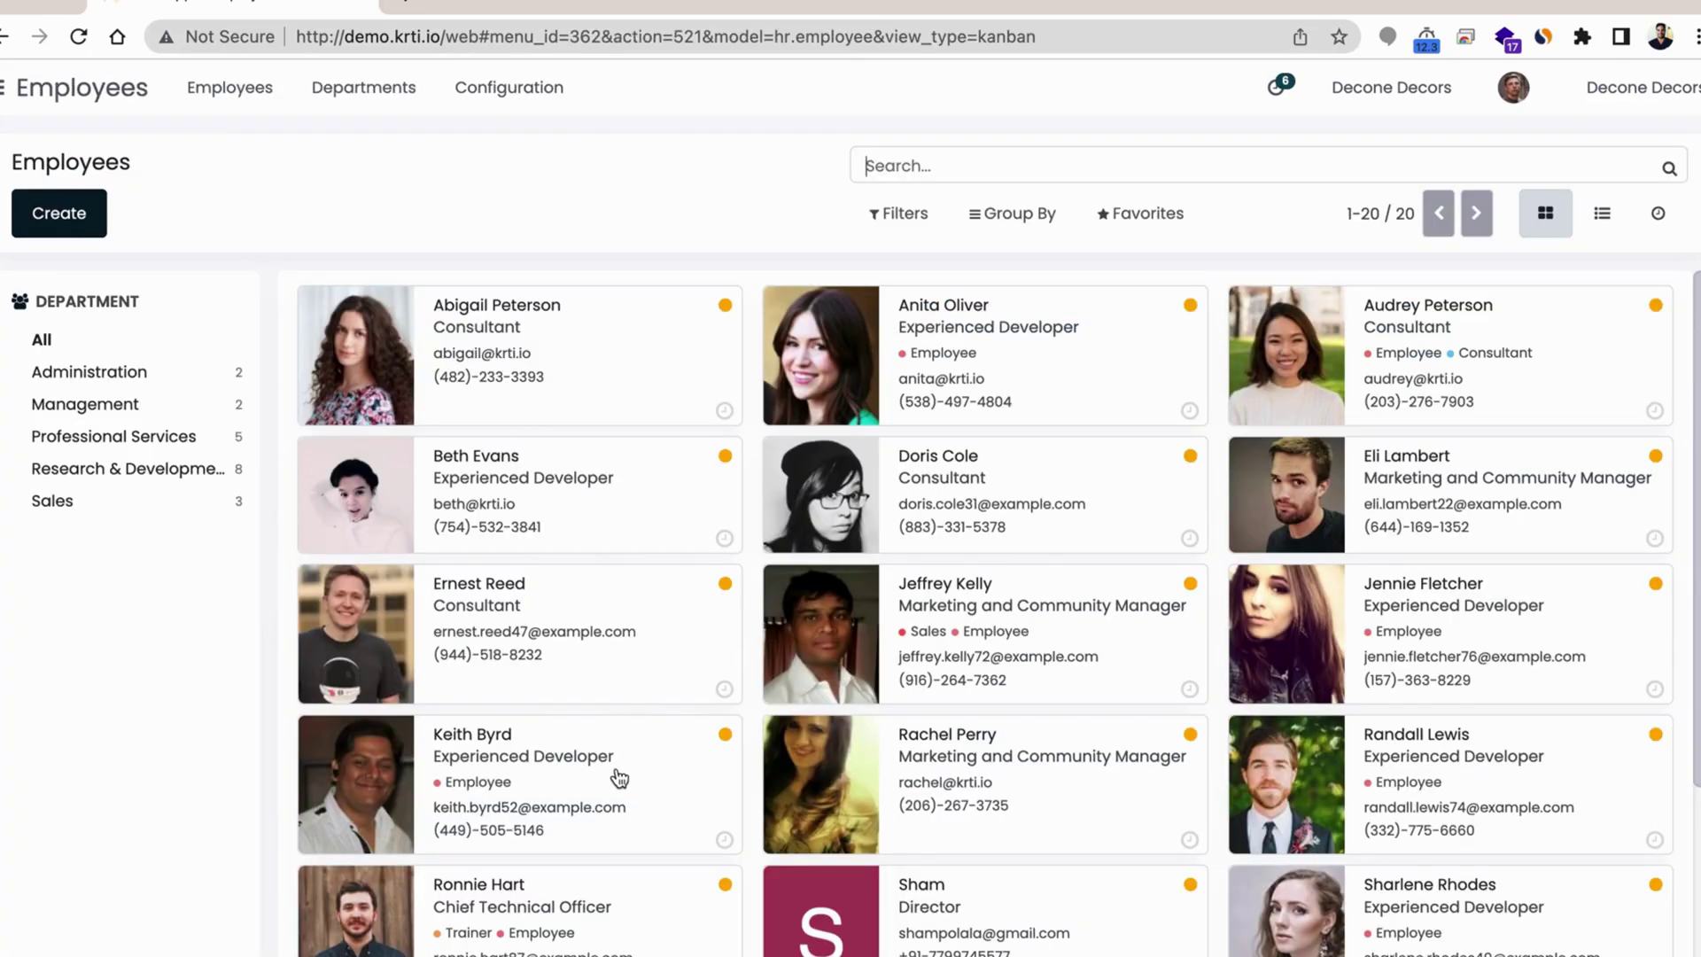
pyautogui.scroll(-4, 620, 778)
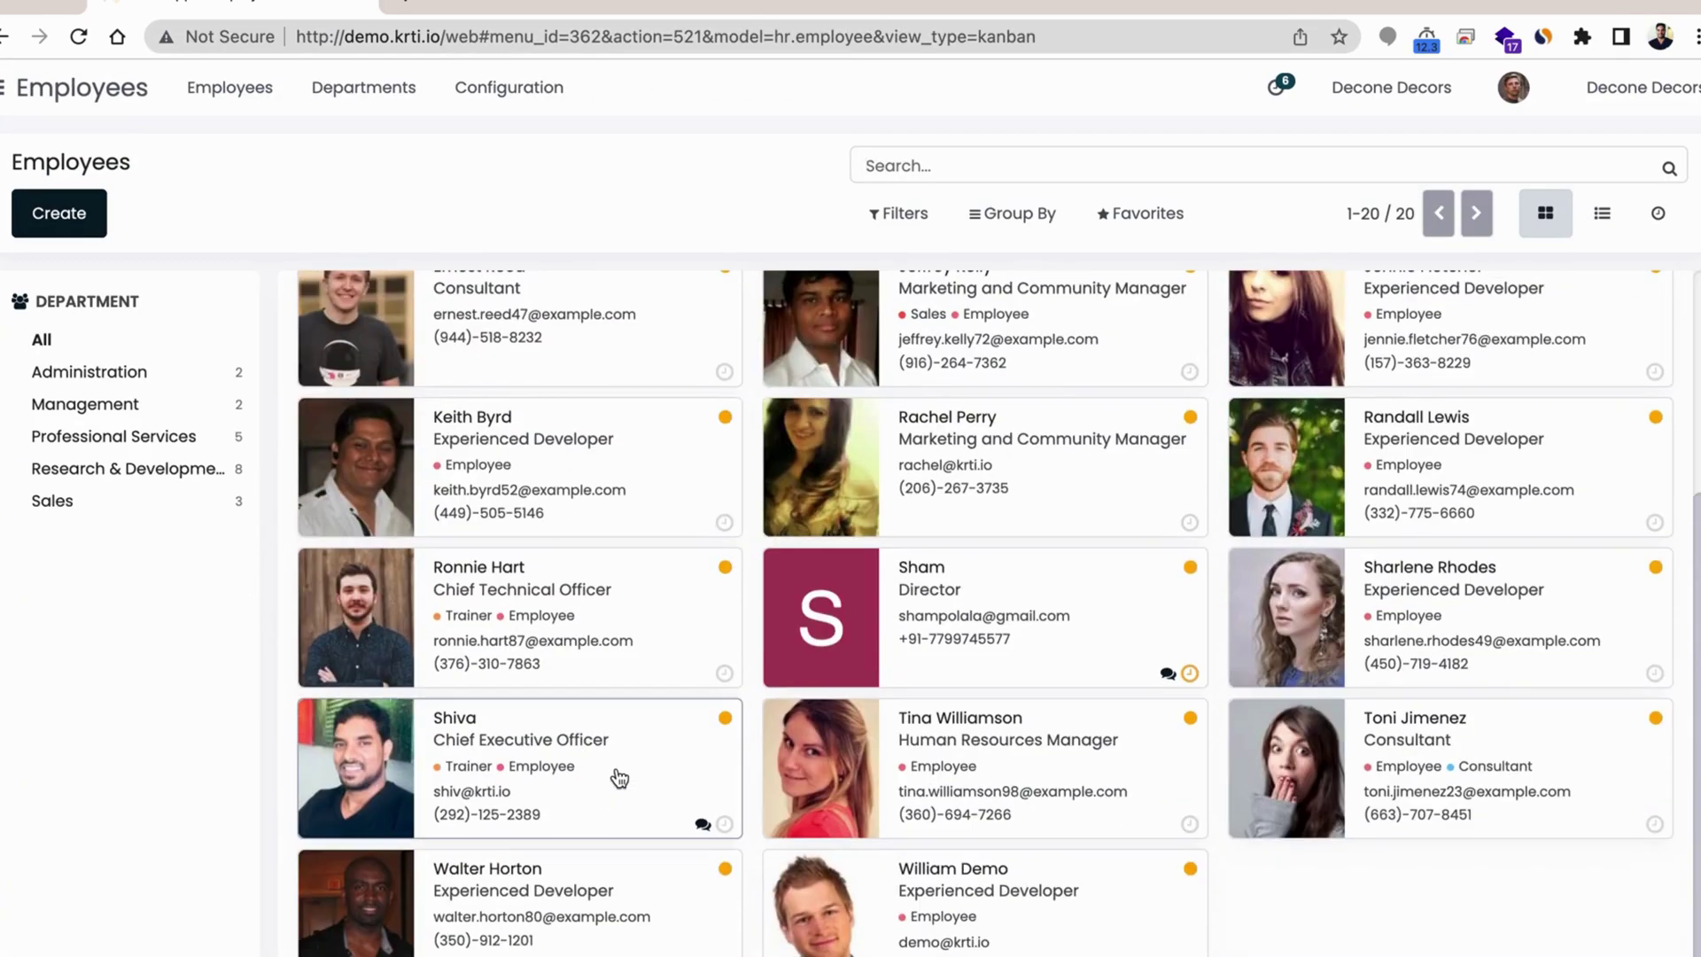
# Step: Open the Chief Executive Officer's employee record and examine the contact details, résumé entries and skills
pyautogui.click(620, 778)
pyautogui.scroll(-3, 619, 776)
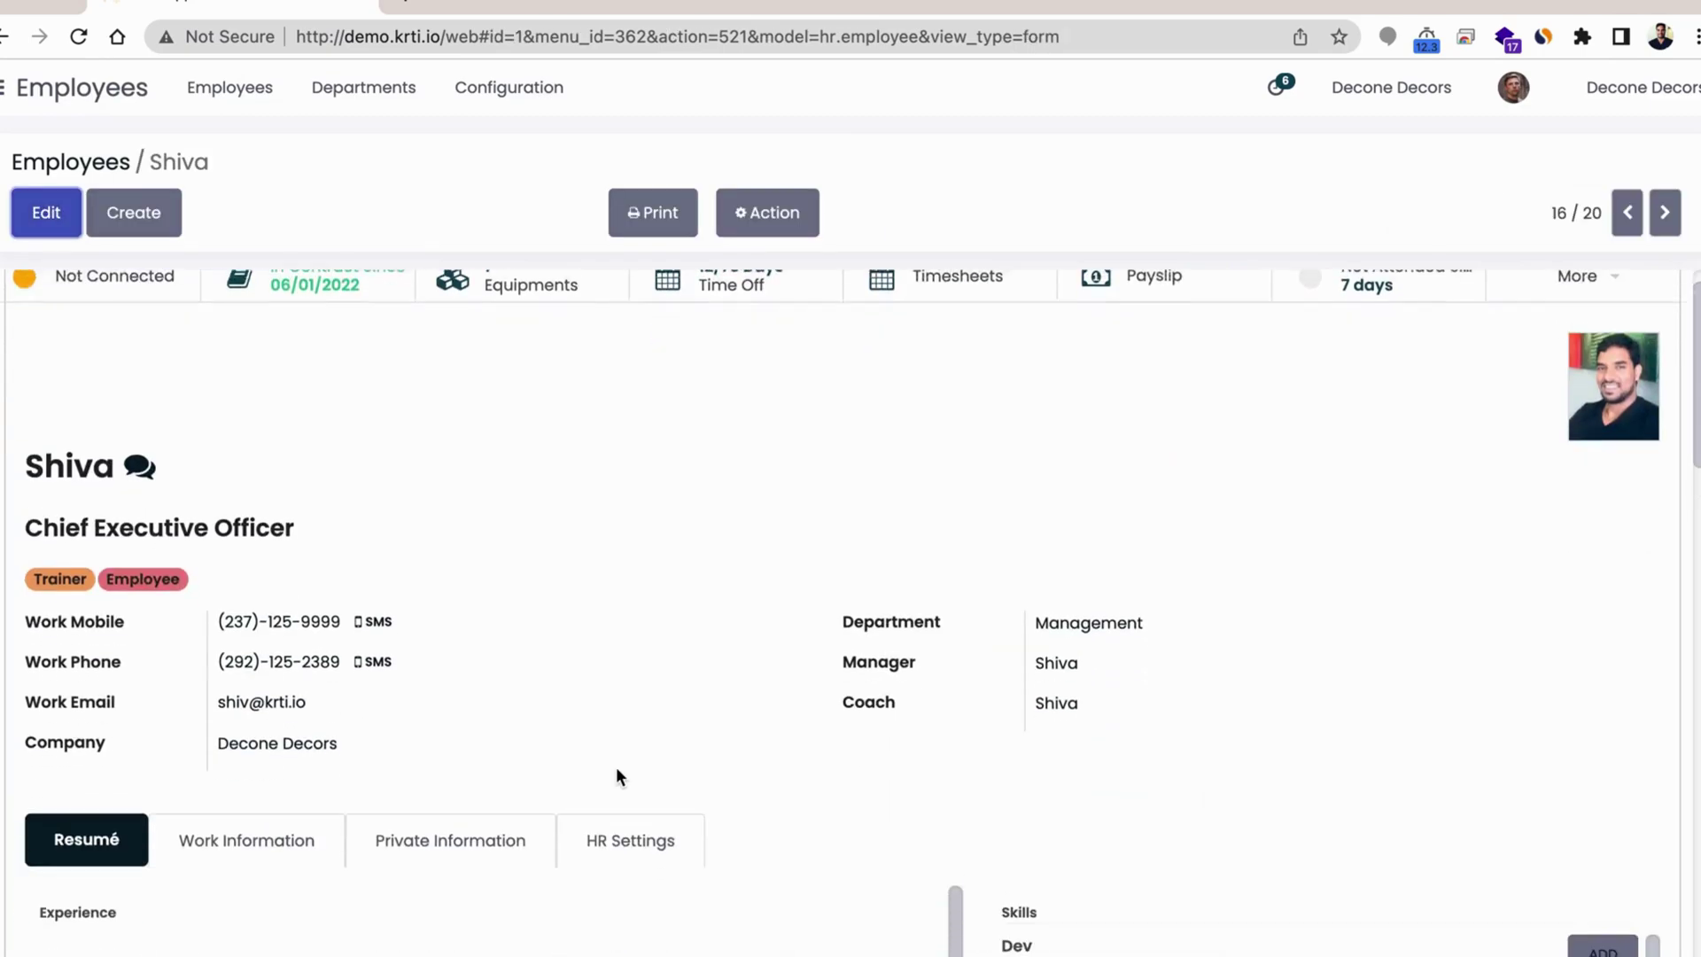
pyautogui.scroll(-2, 615, 774)
pyautogui.scroll(5, 615, 774)
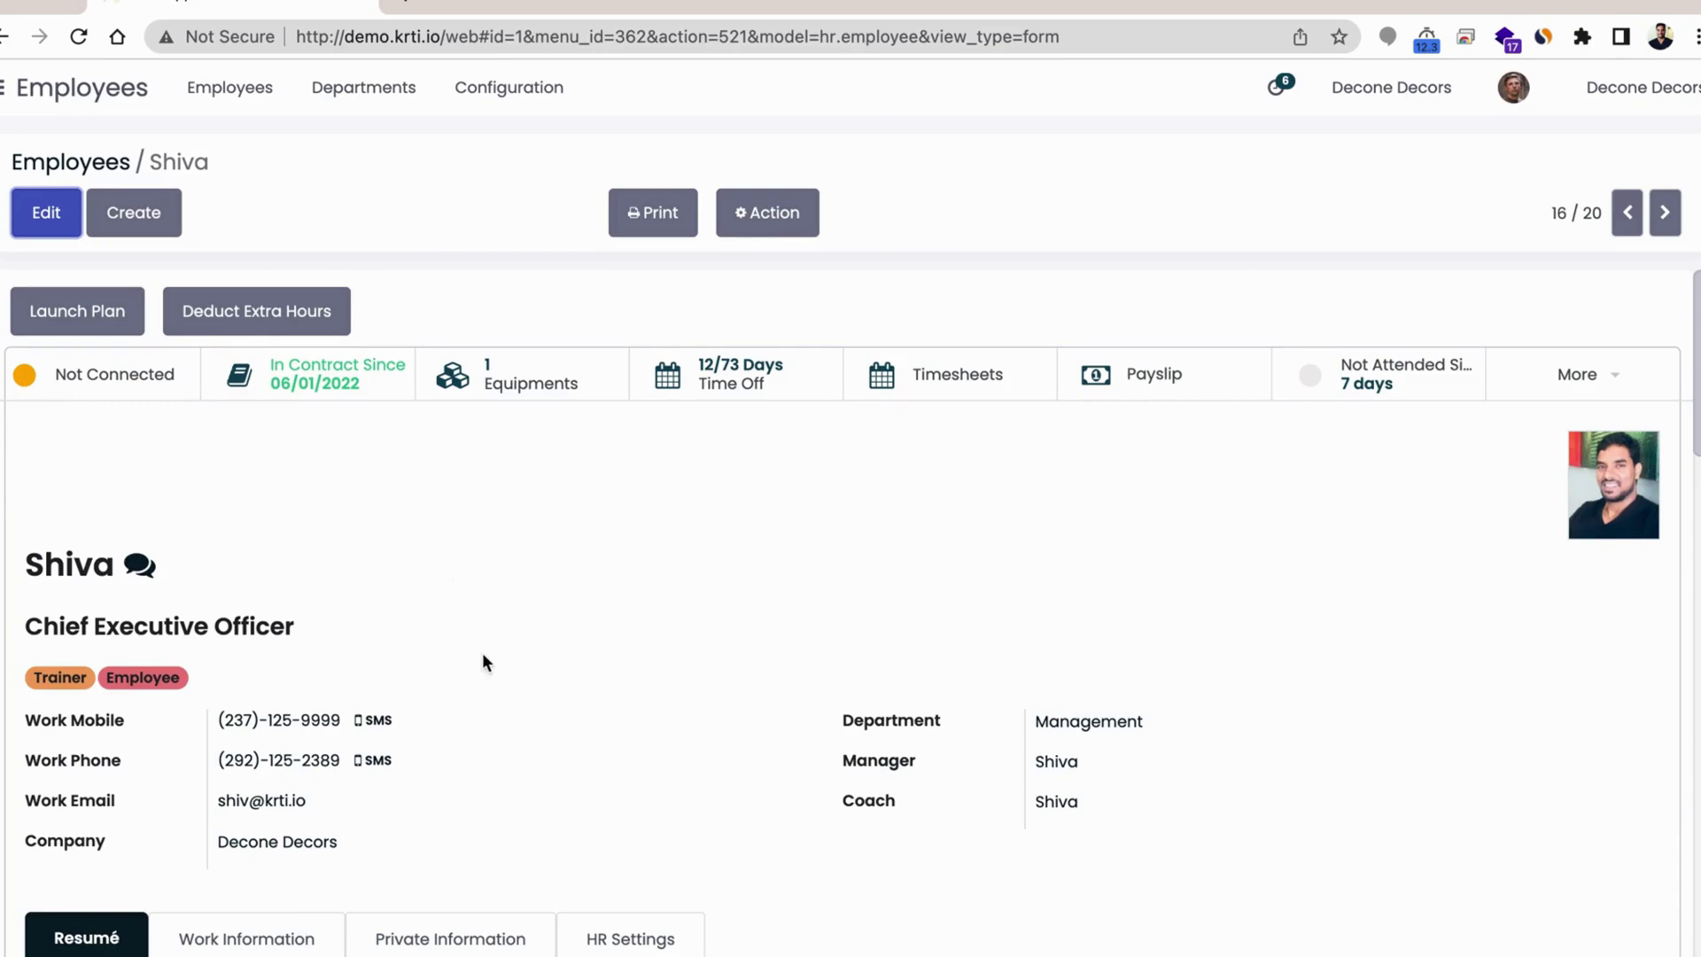
pyautogui.scroll(-1, 482, 657)
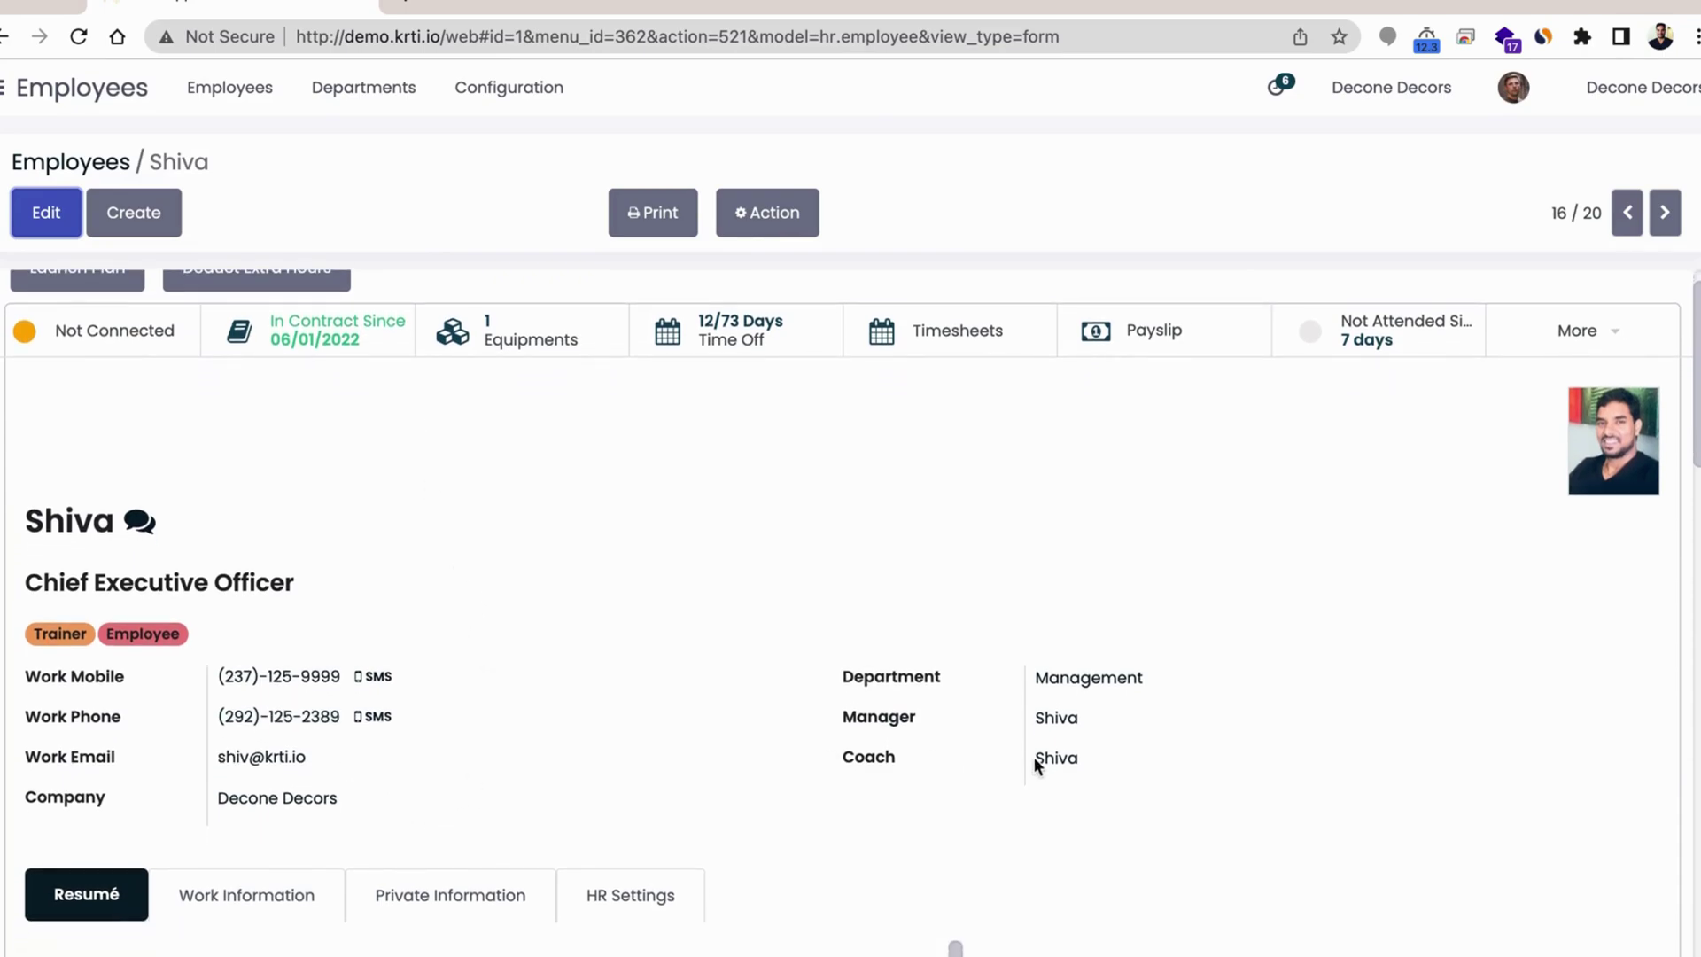
pyautogui.scroll(-5, 1066, 726)
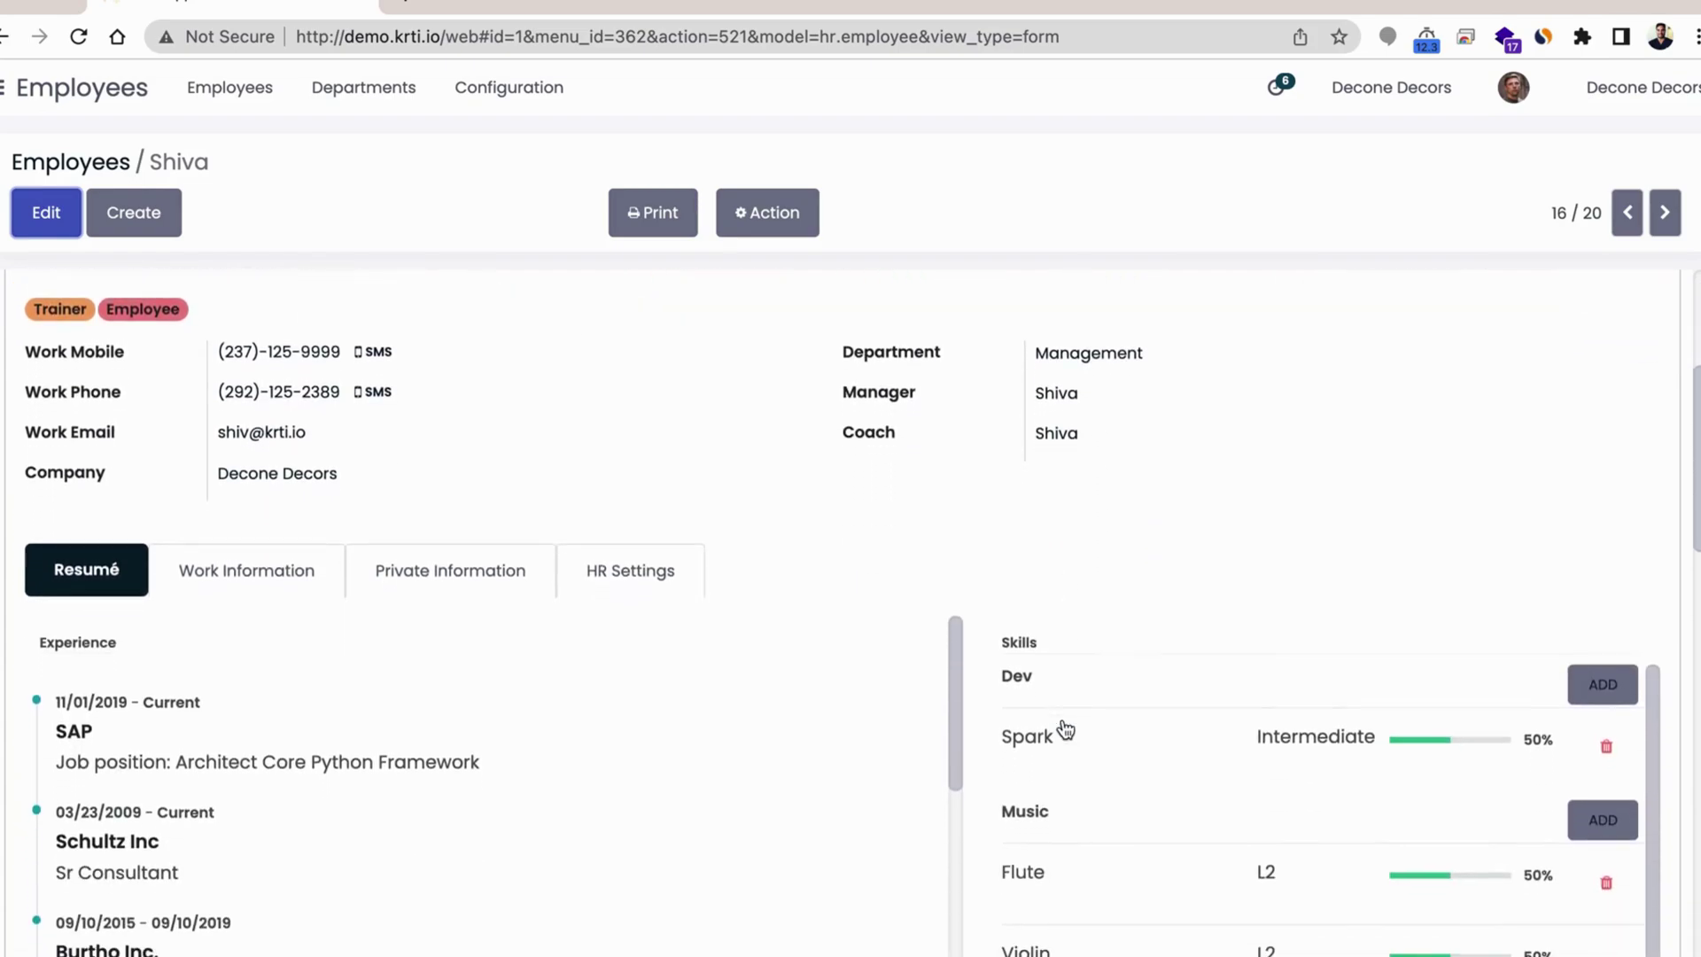
pyautogui.scroll(-5, 490, 718)
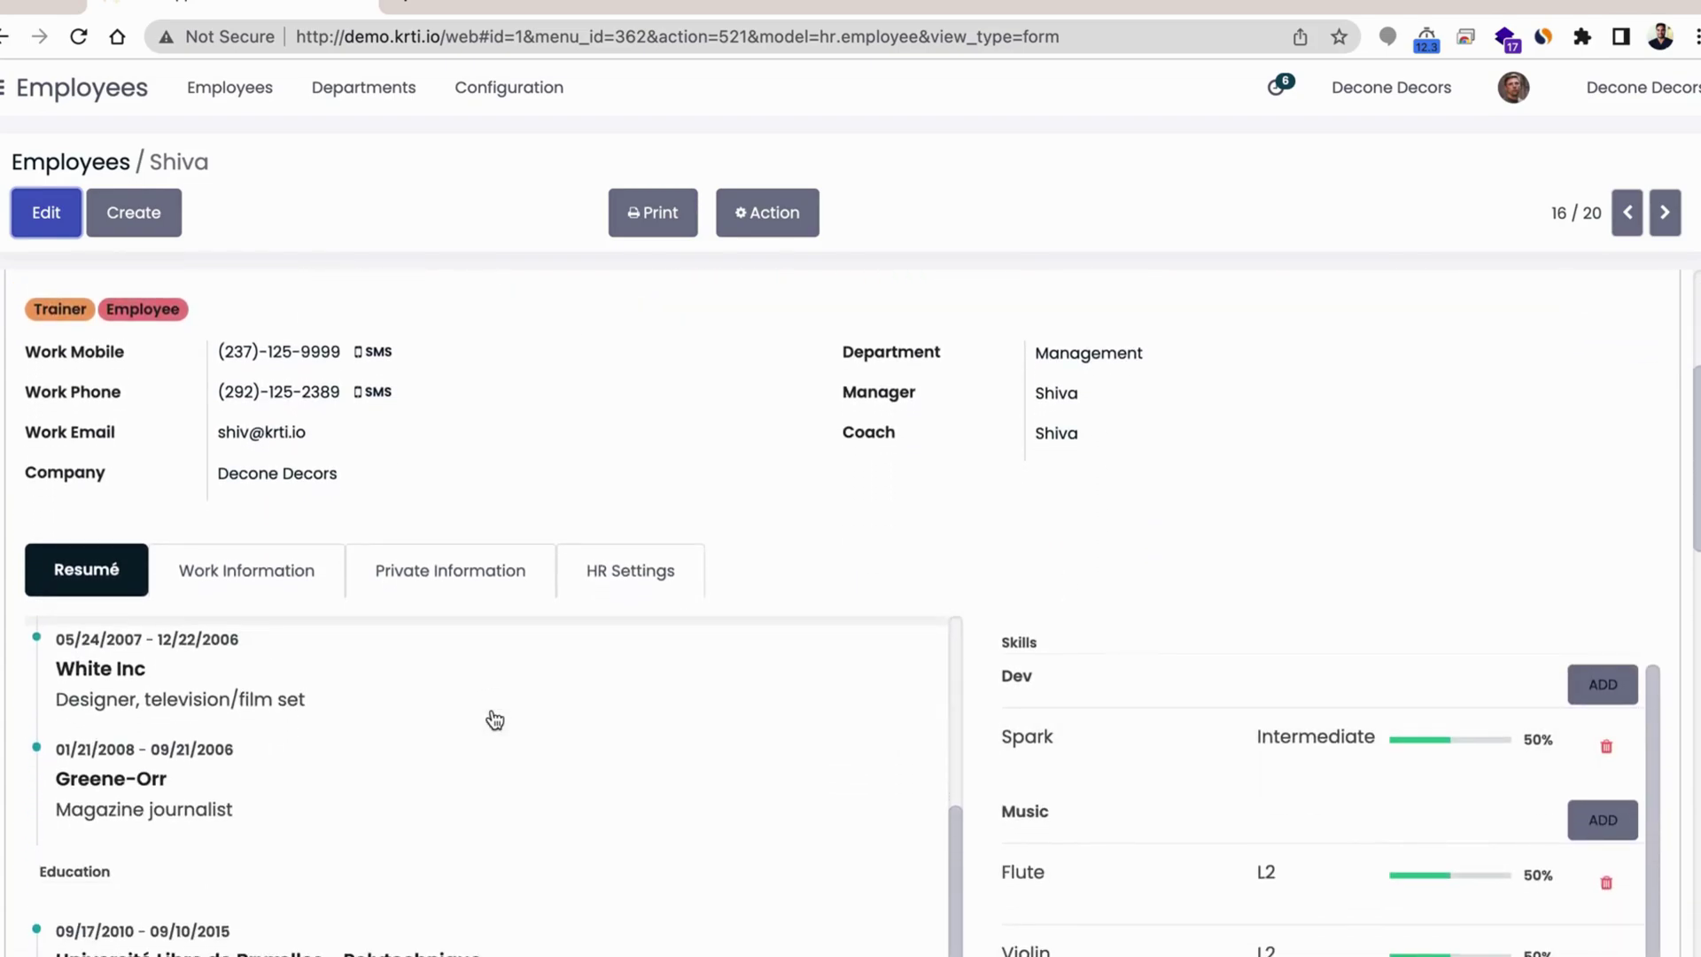
pyautogui.scroll(-1, 1199, 733)
pyautogui.scroll(-4, 1201, 731)
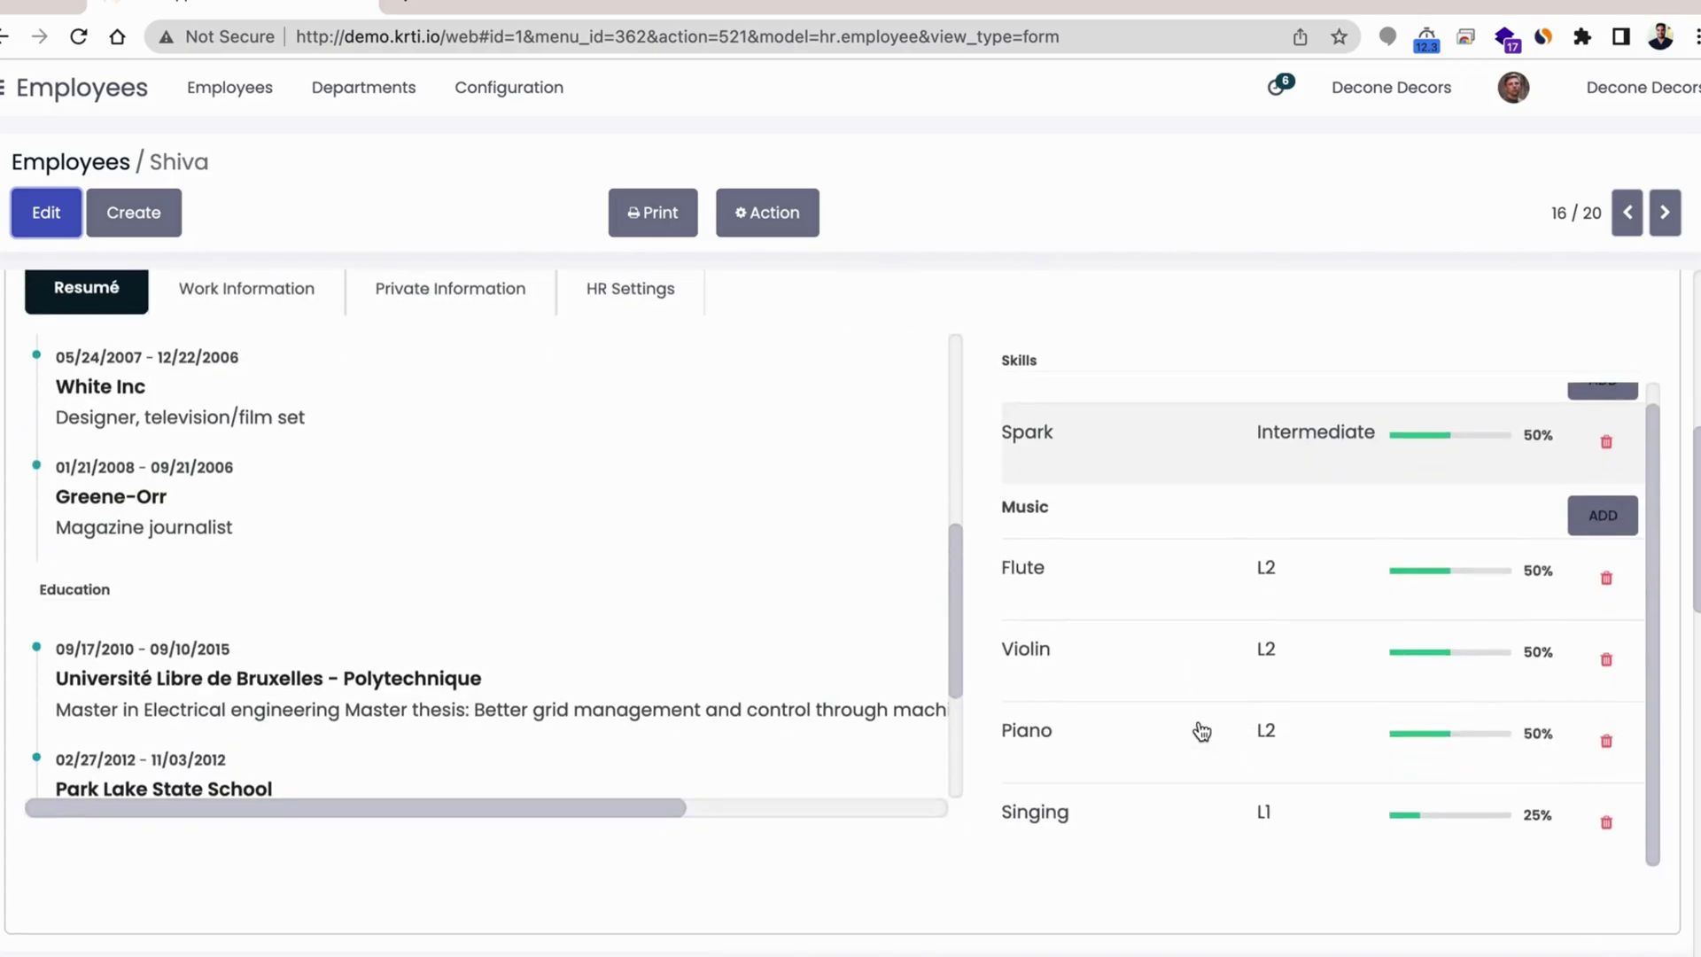
pyautogui.scroll(5, 416, 717)
# Step: Examine the Chief Executive Officer's work information, including the work location, approvers, schedule and organization chart
pyautogui.click(255, 295)
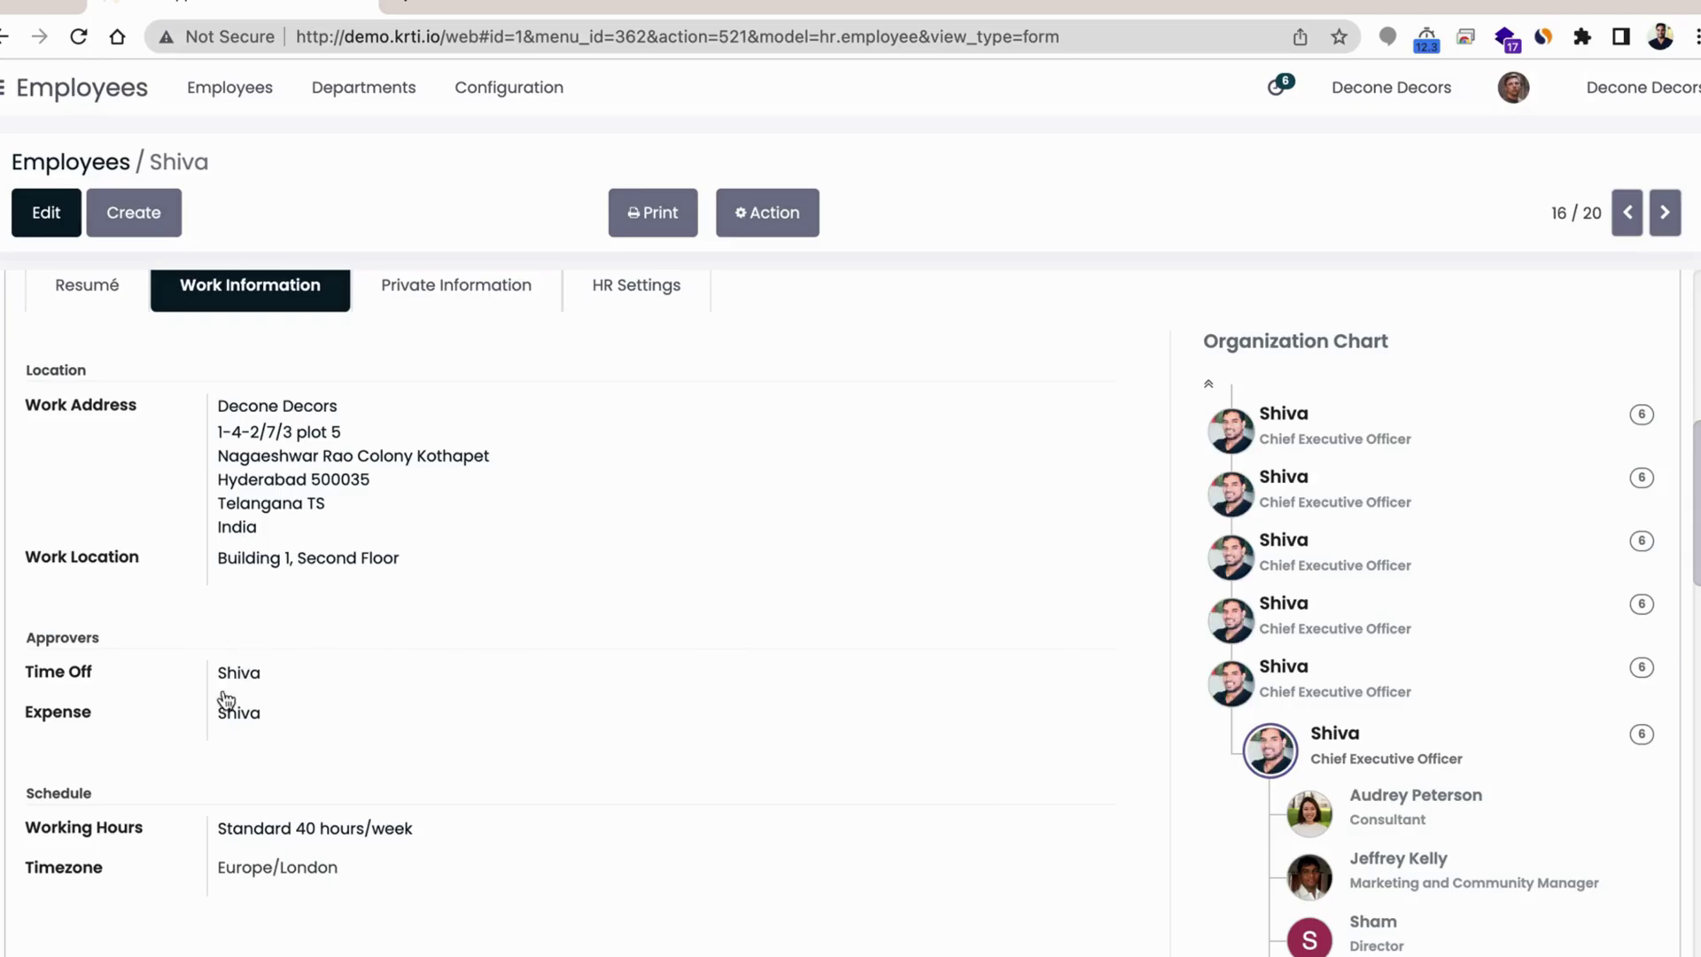
pyautogui.scroll(-2, 406, 763)
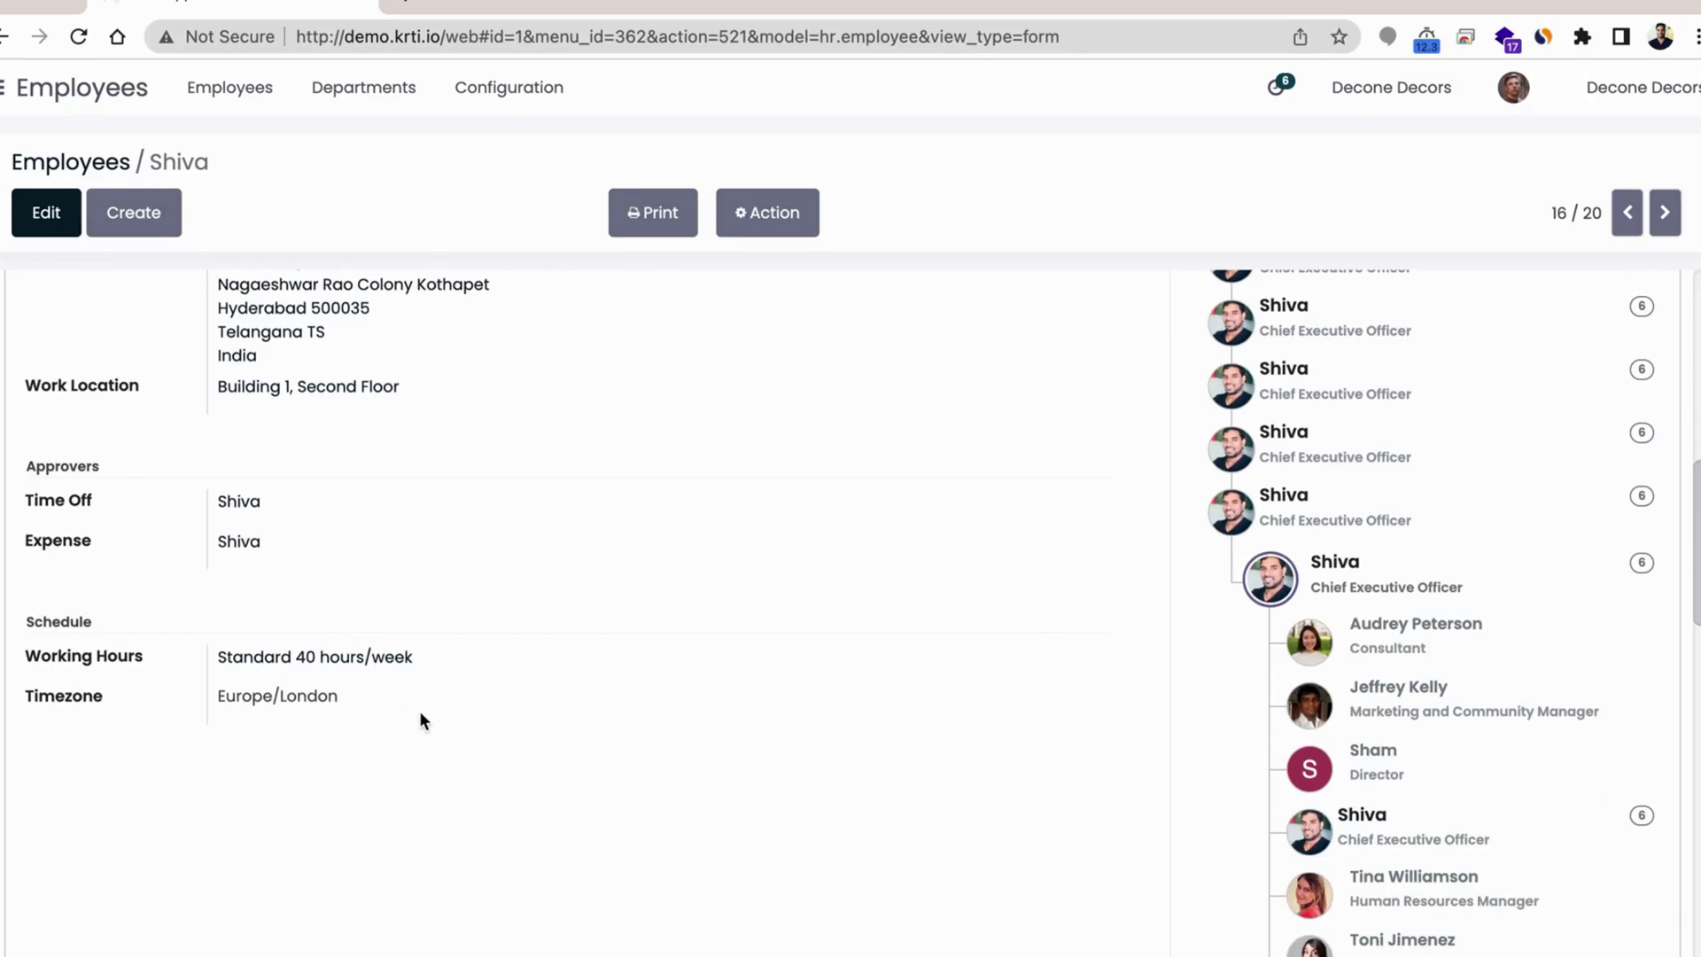
pyautogui.scroll(5, 421, 721)
pyautogui.scroll(-6, 1357, 677)
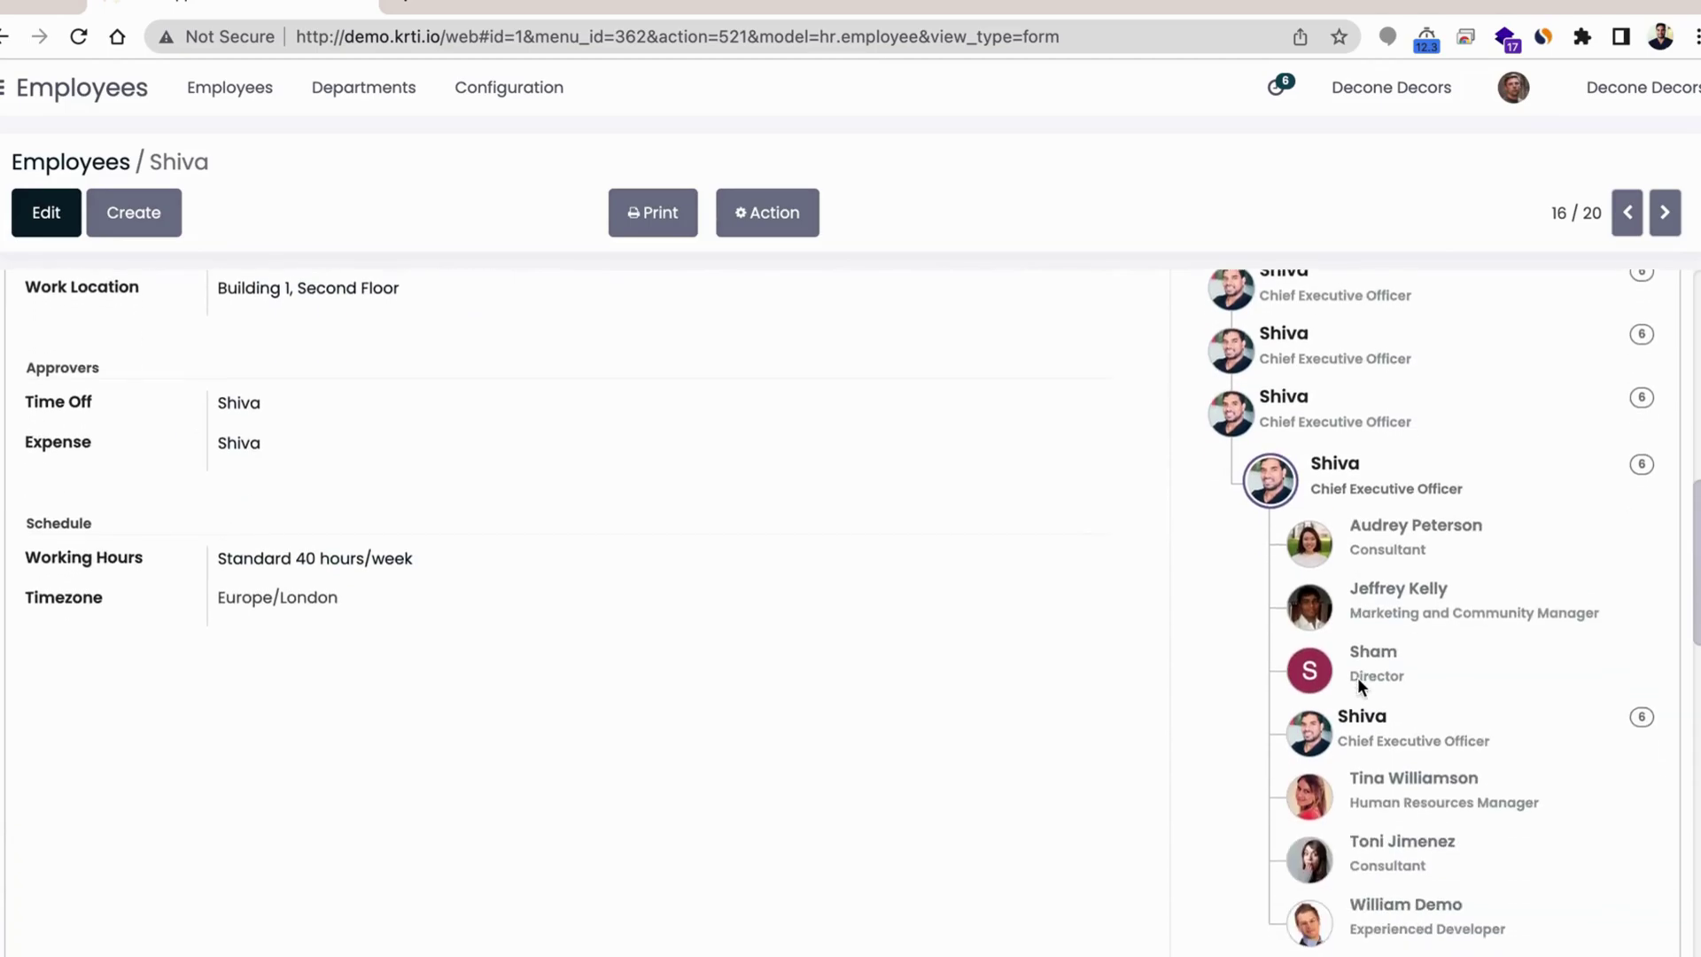
# Step: Examine the Chief Executive Officer's private information, including the private contact, citizenship, marital status, emergency and work permit details
pyautogui.scroll(6, 1357, 676)
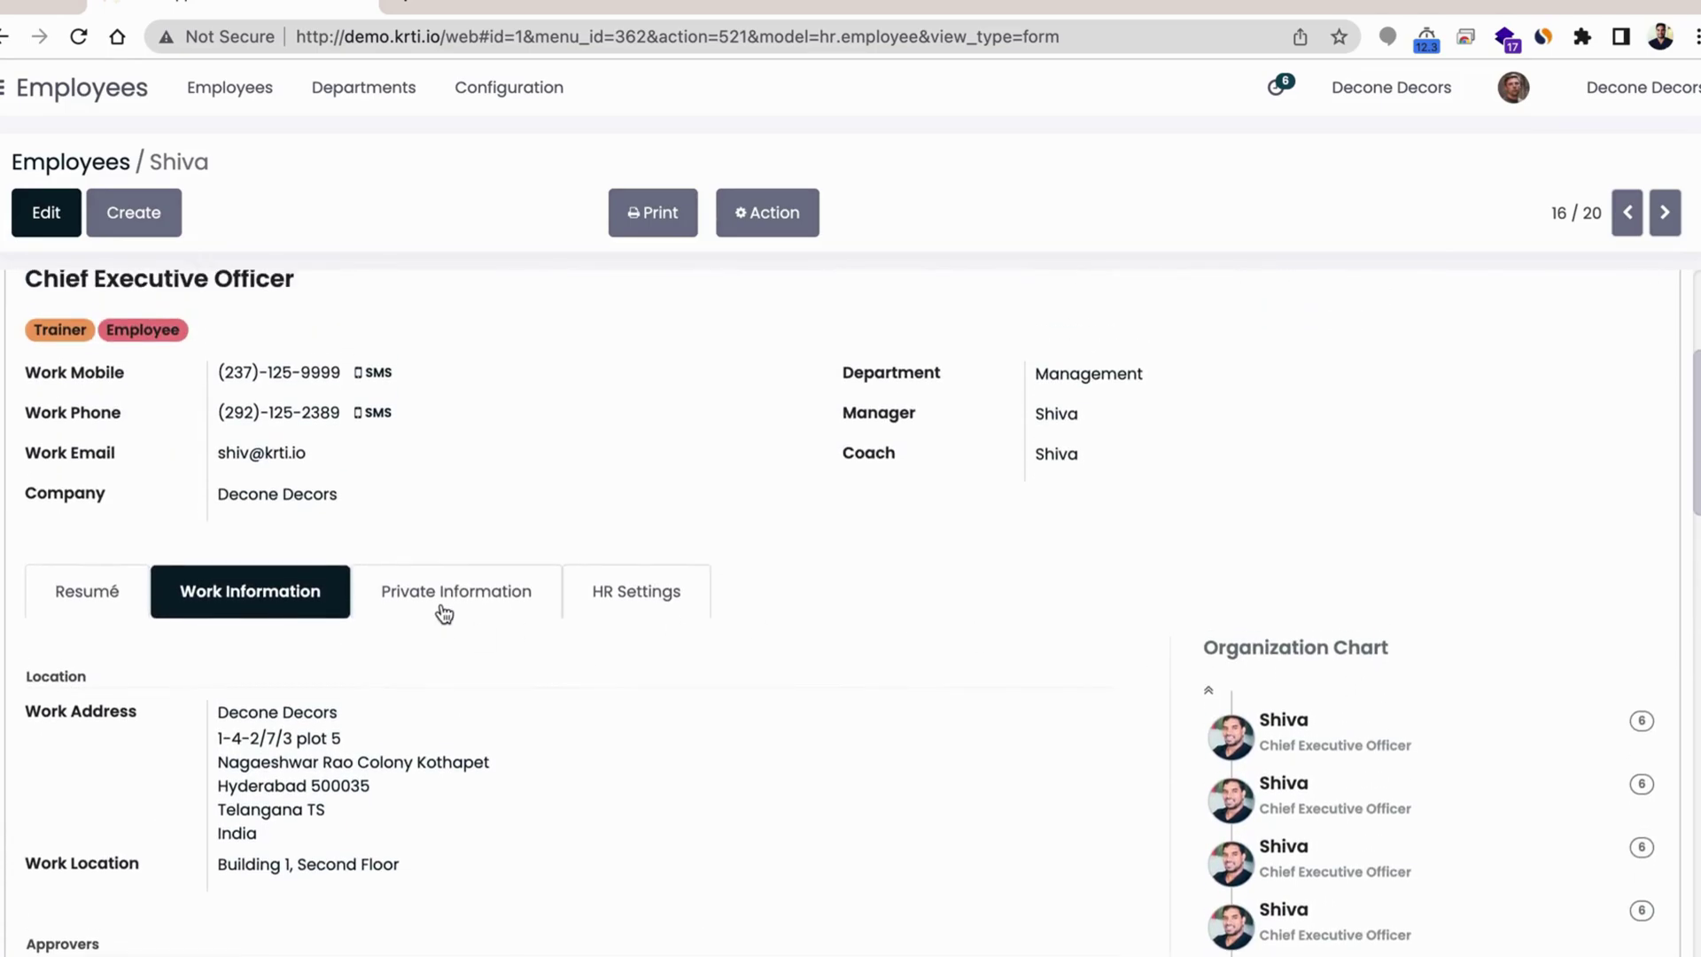
pyautogui.click(447, 613)
pyautogui.scroll(-2, 627, 737)
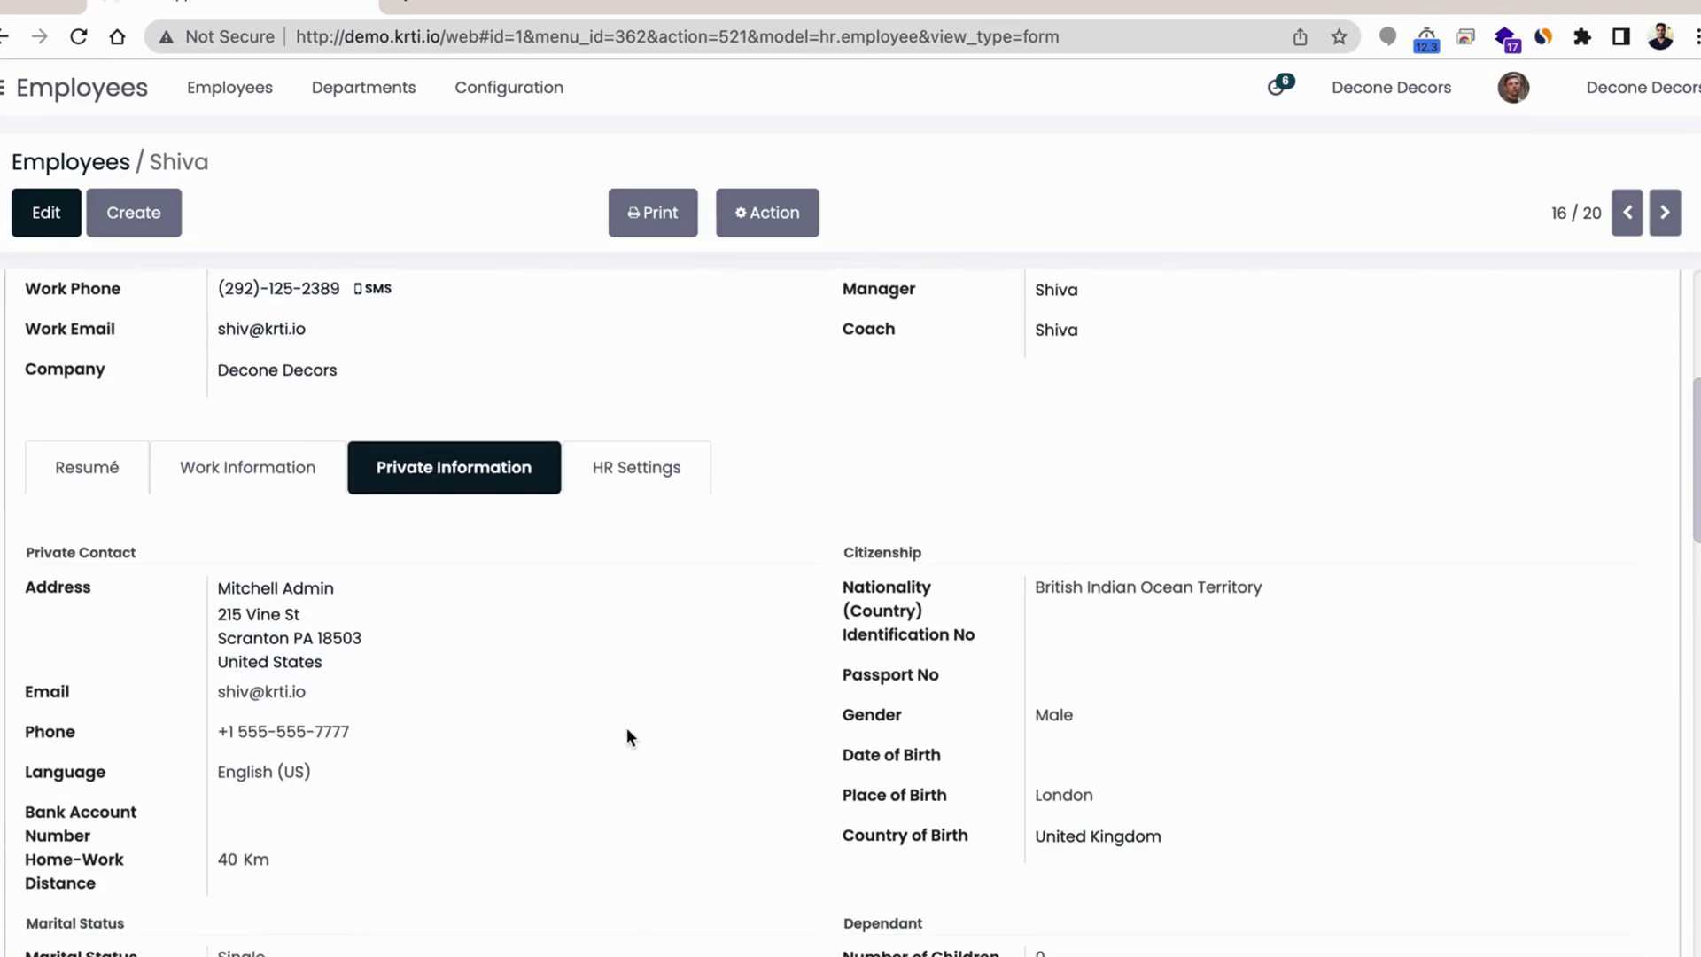
pyautogui.scroll(-1, 627, 737)
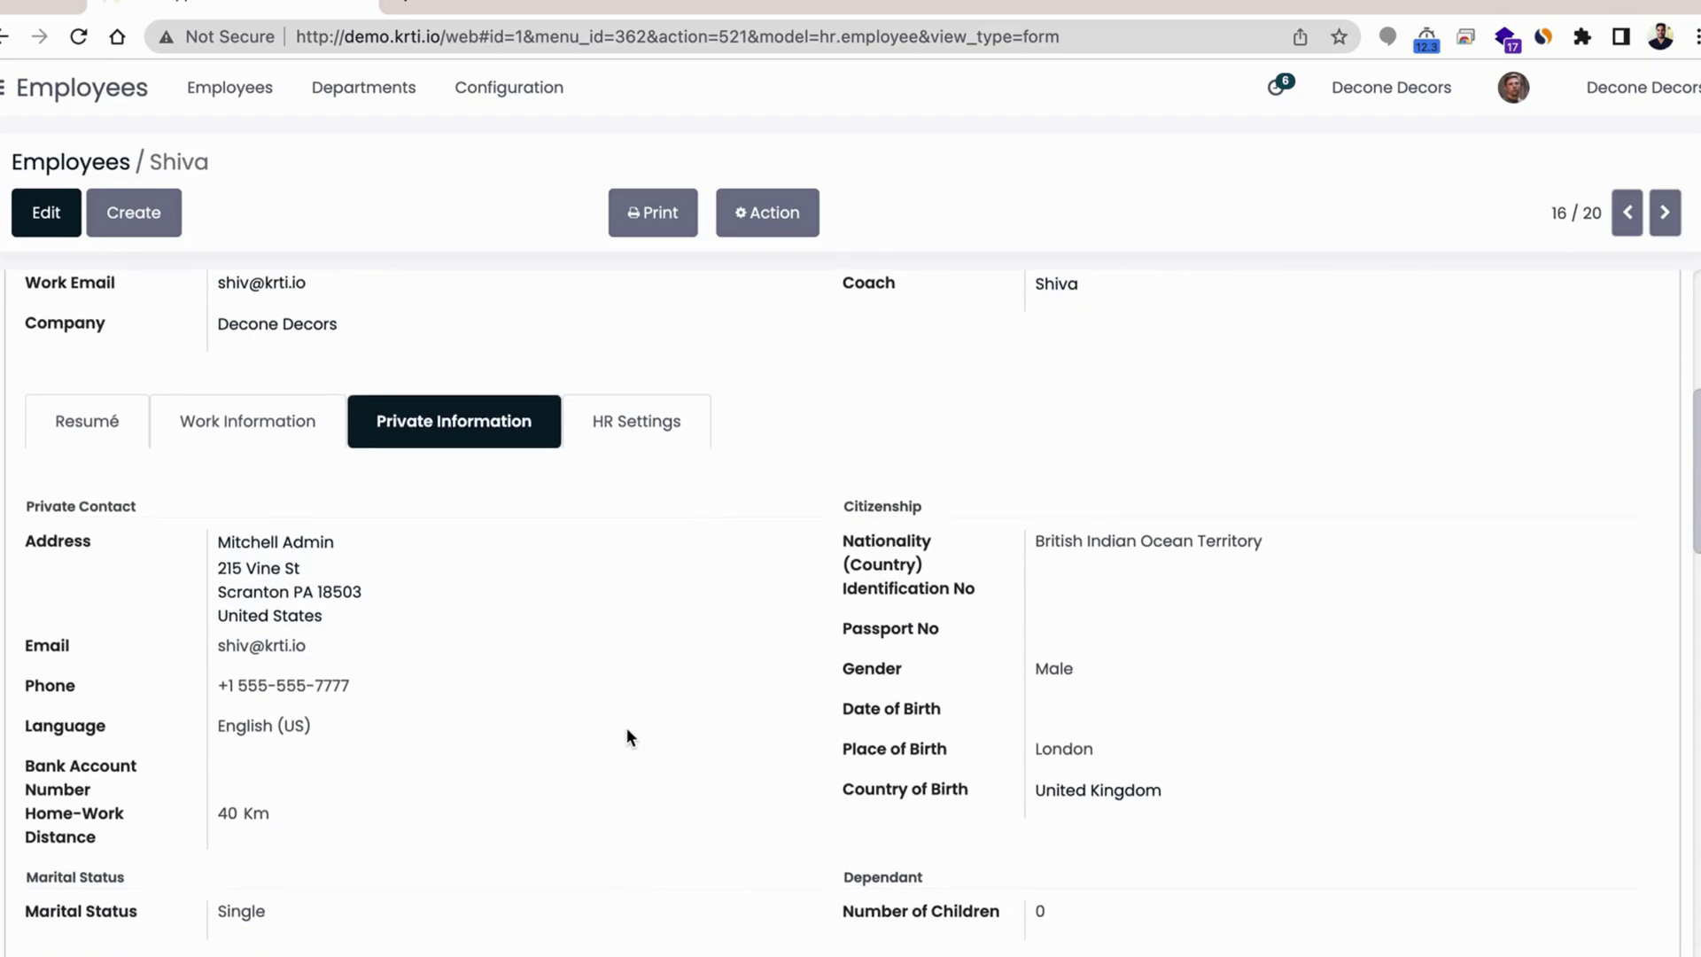
pyautogui.scroll(-2, 627, 737)
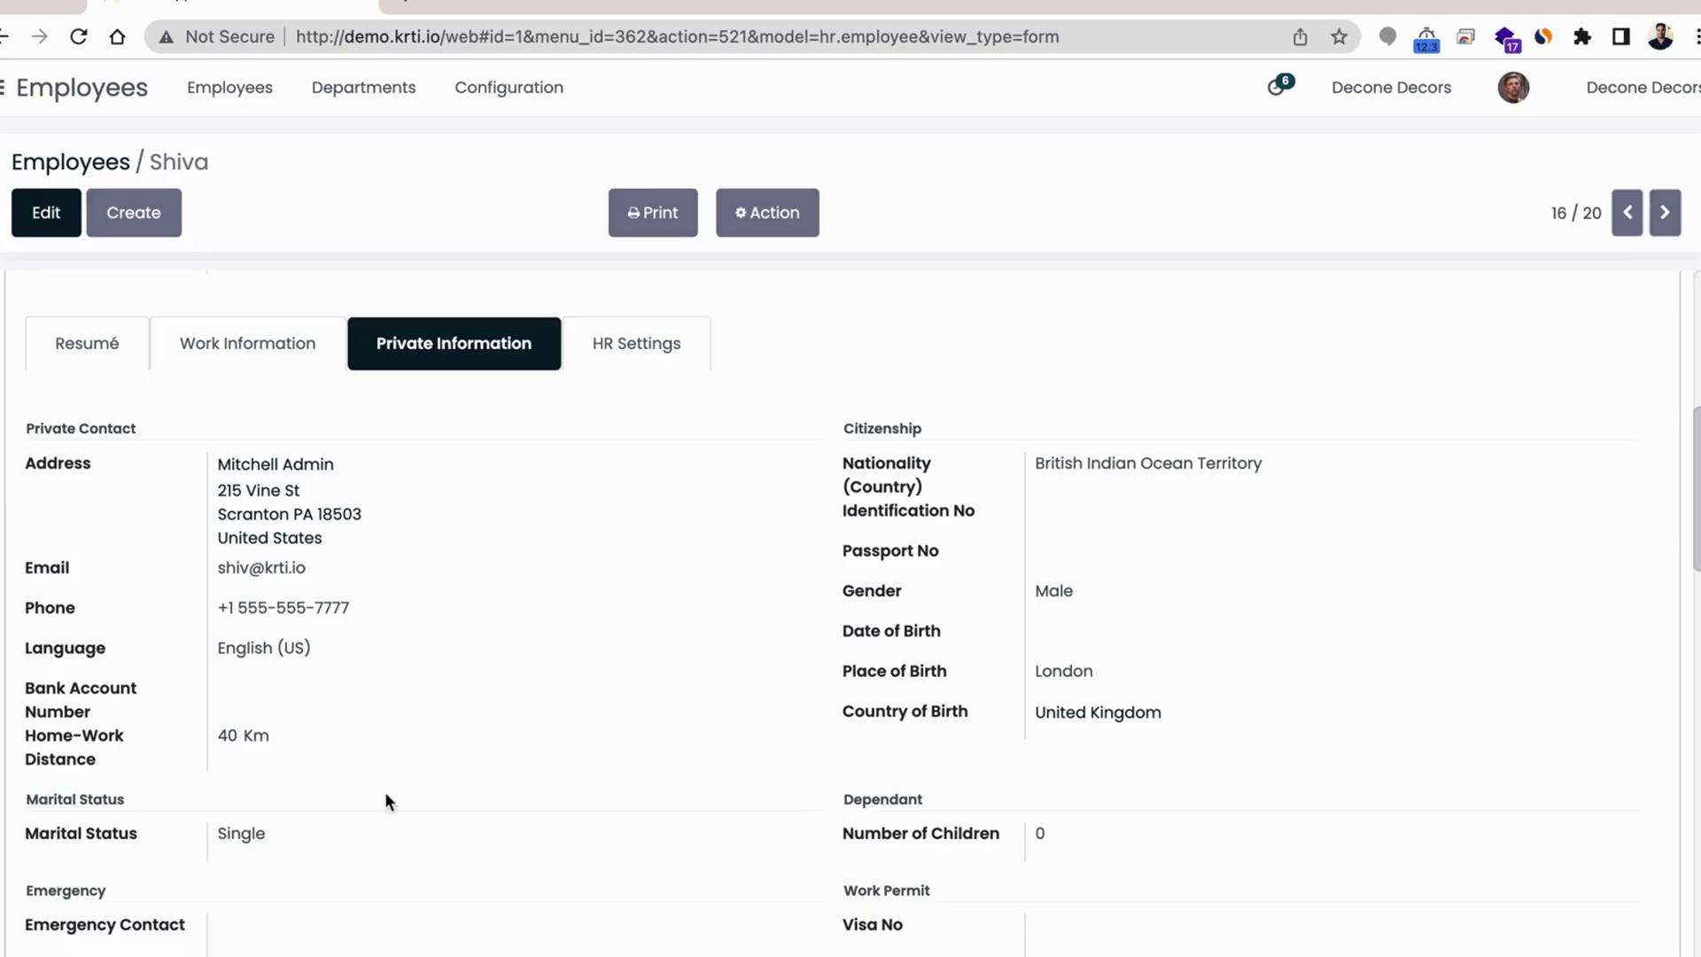
pyautogui.scroll(-2, 216, 789)
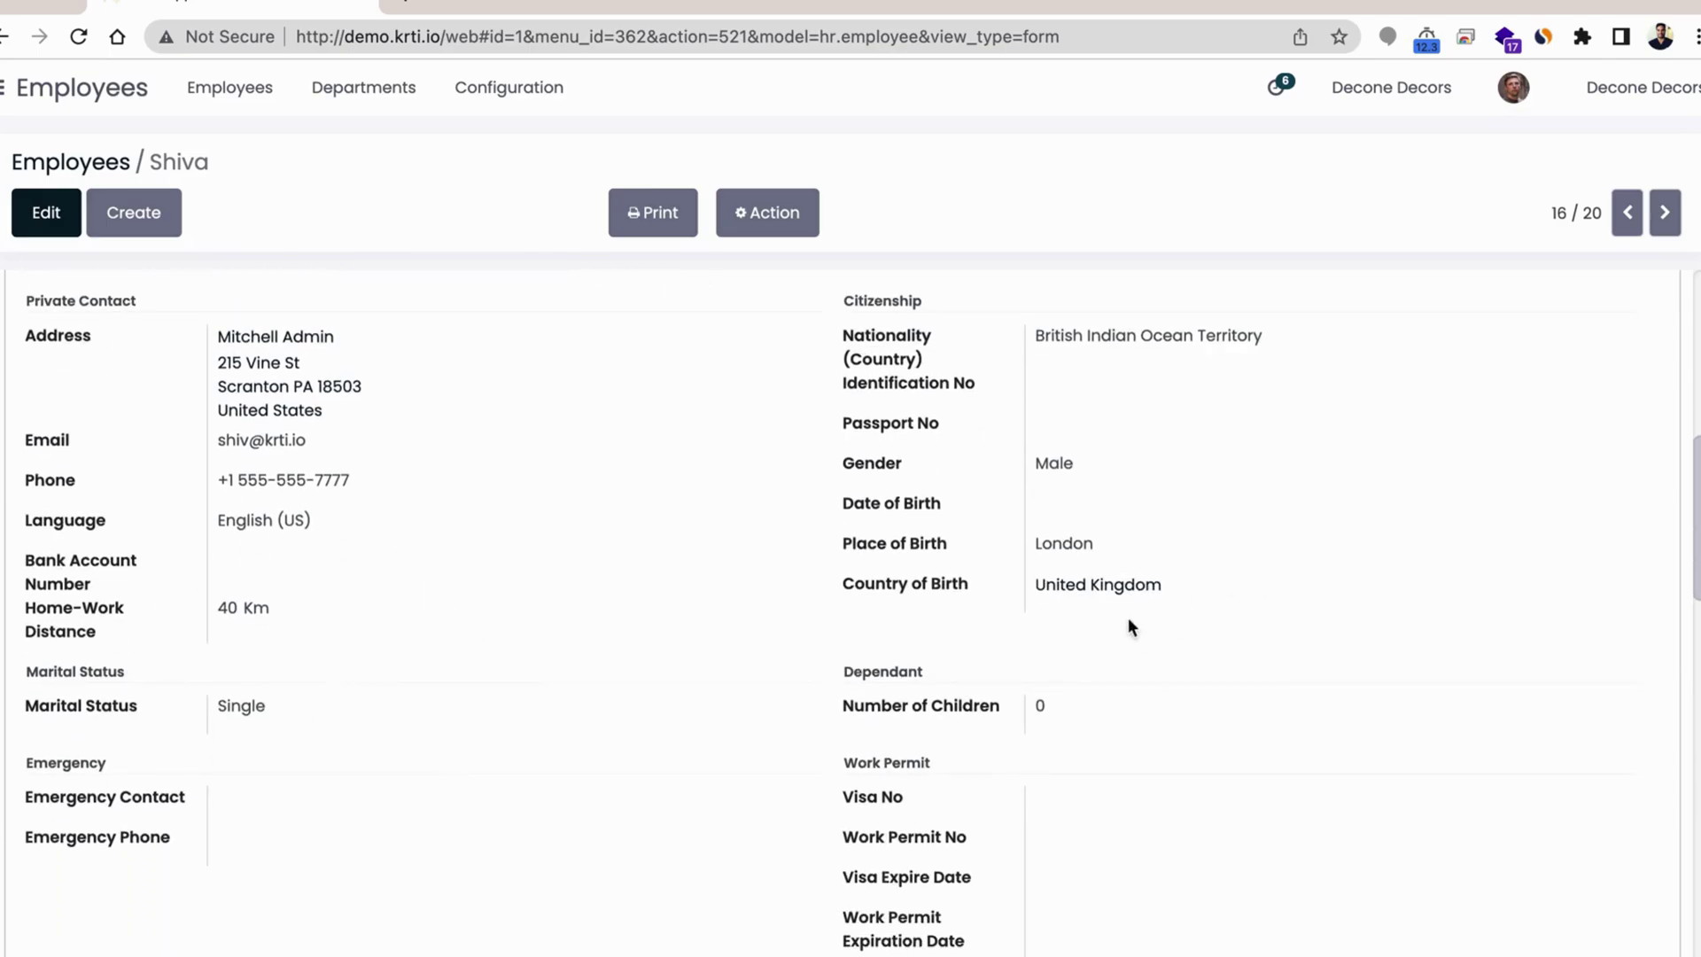
# Step: Examine the Chief Executive Officer's HR settings, covering status, payroll, attendance and application settings
pyautogui.scroll(10, 1010, 760)
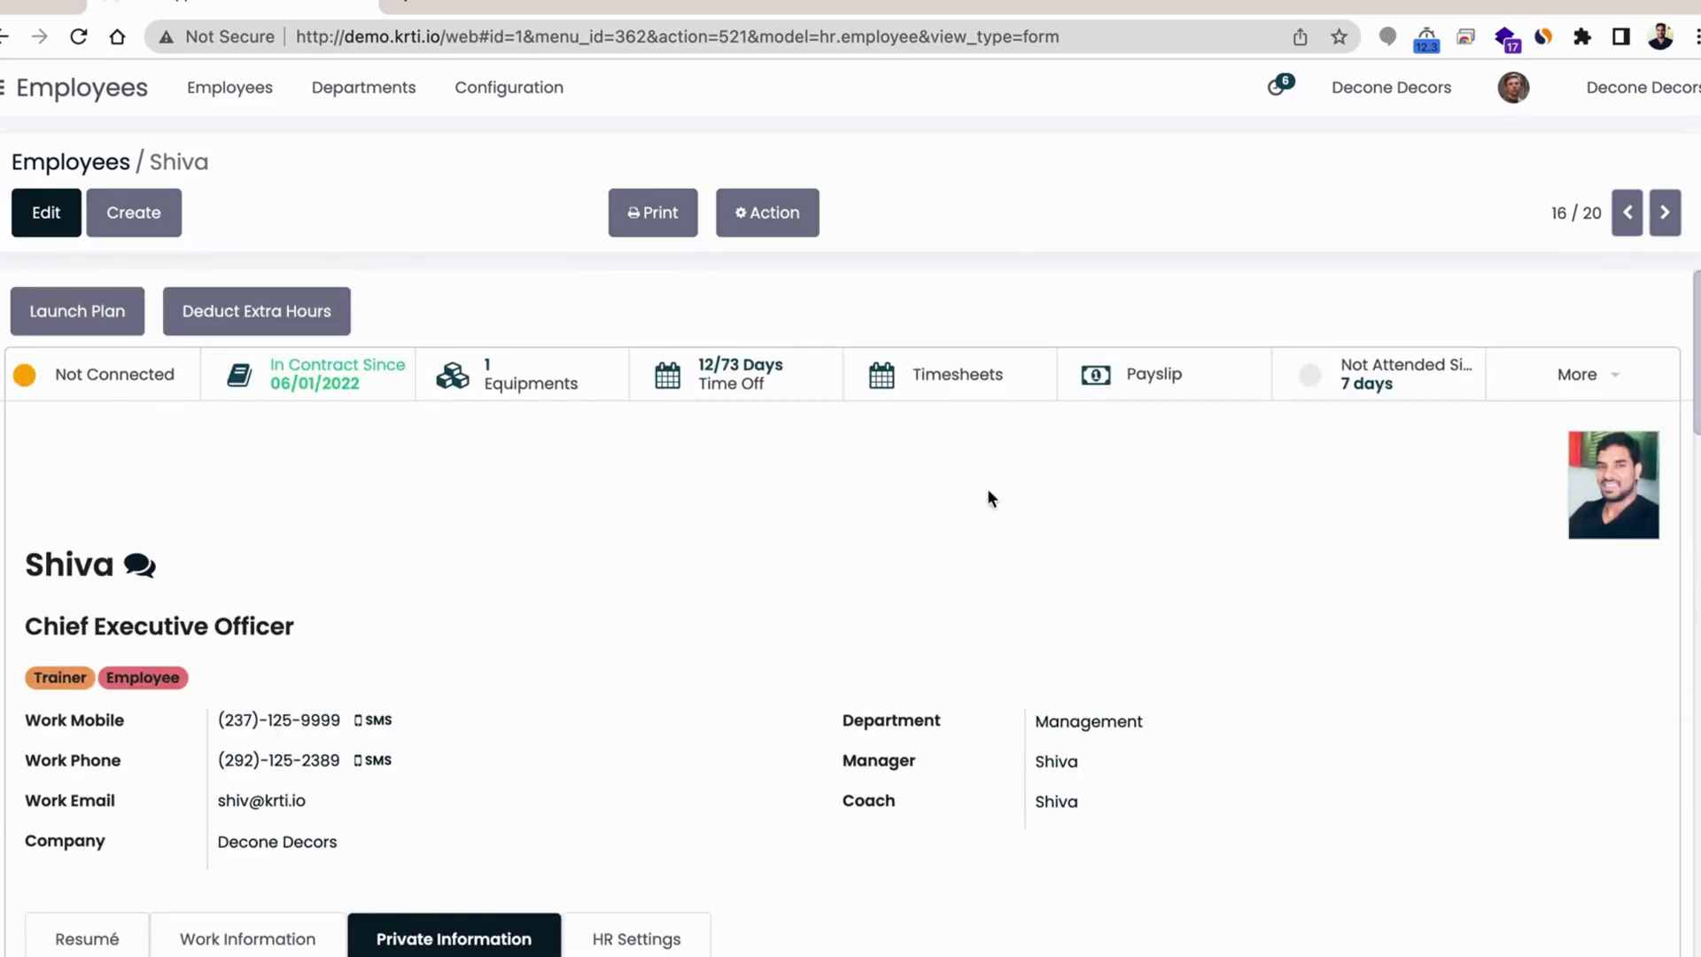
pyautogui.click(636, 938)
pyautogui.scroll(-7, 974, 708)
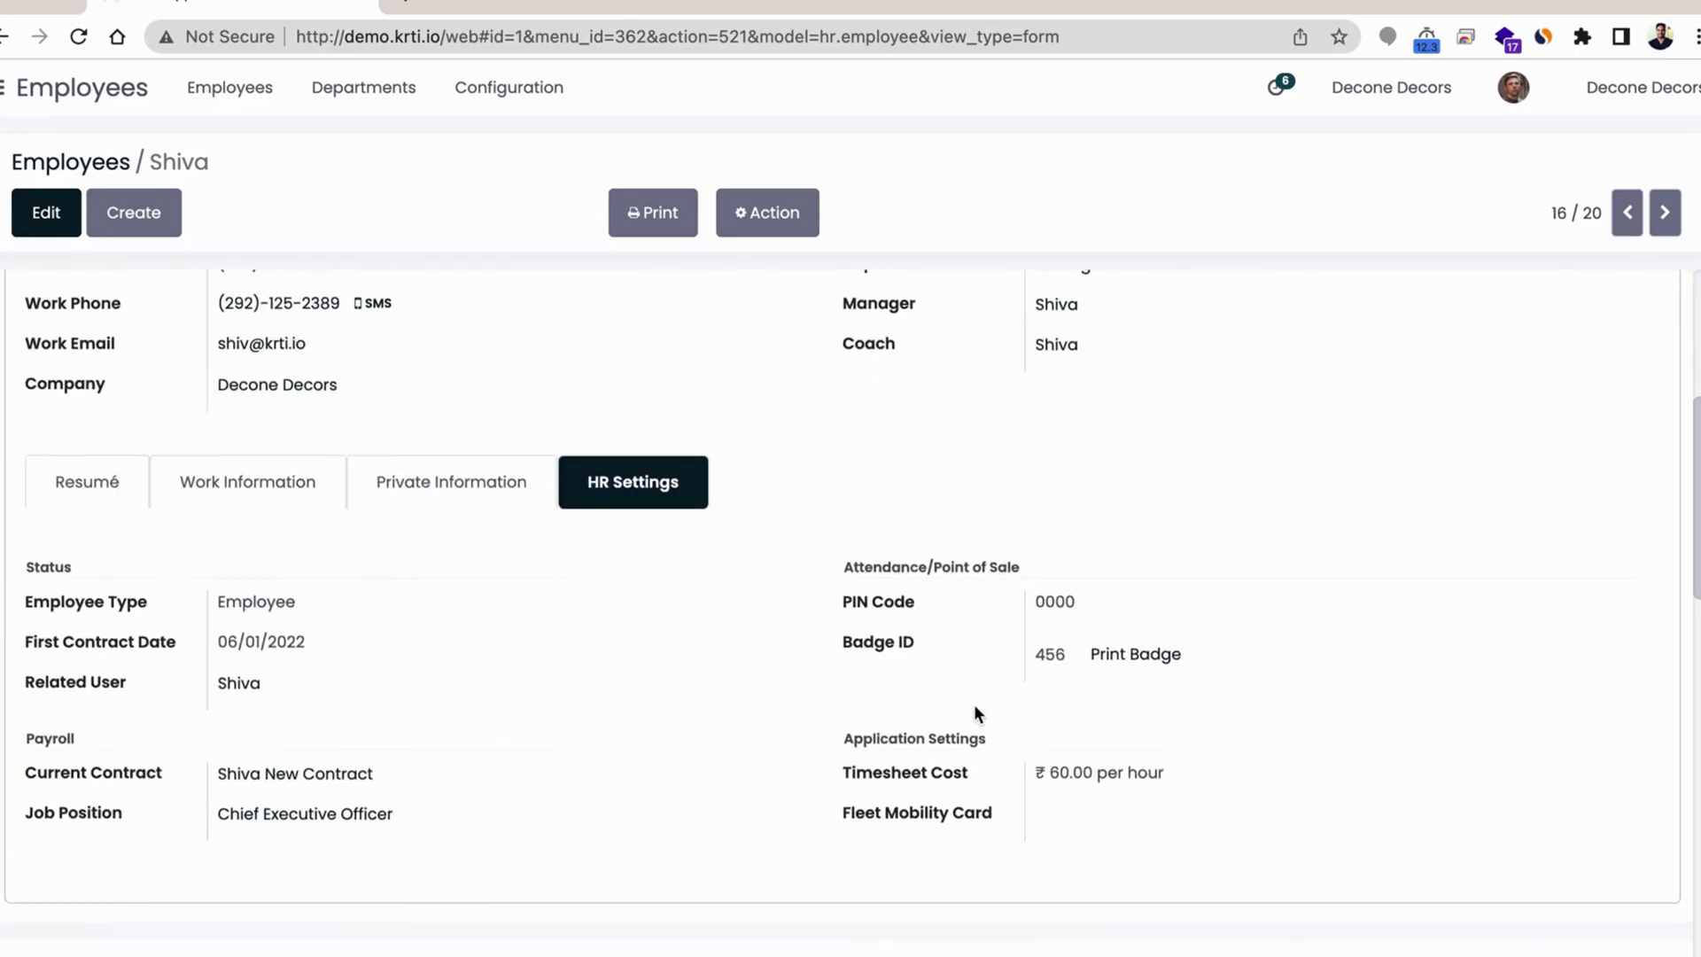
pyautogui.scroll(-1, 975, 709)
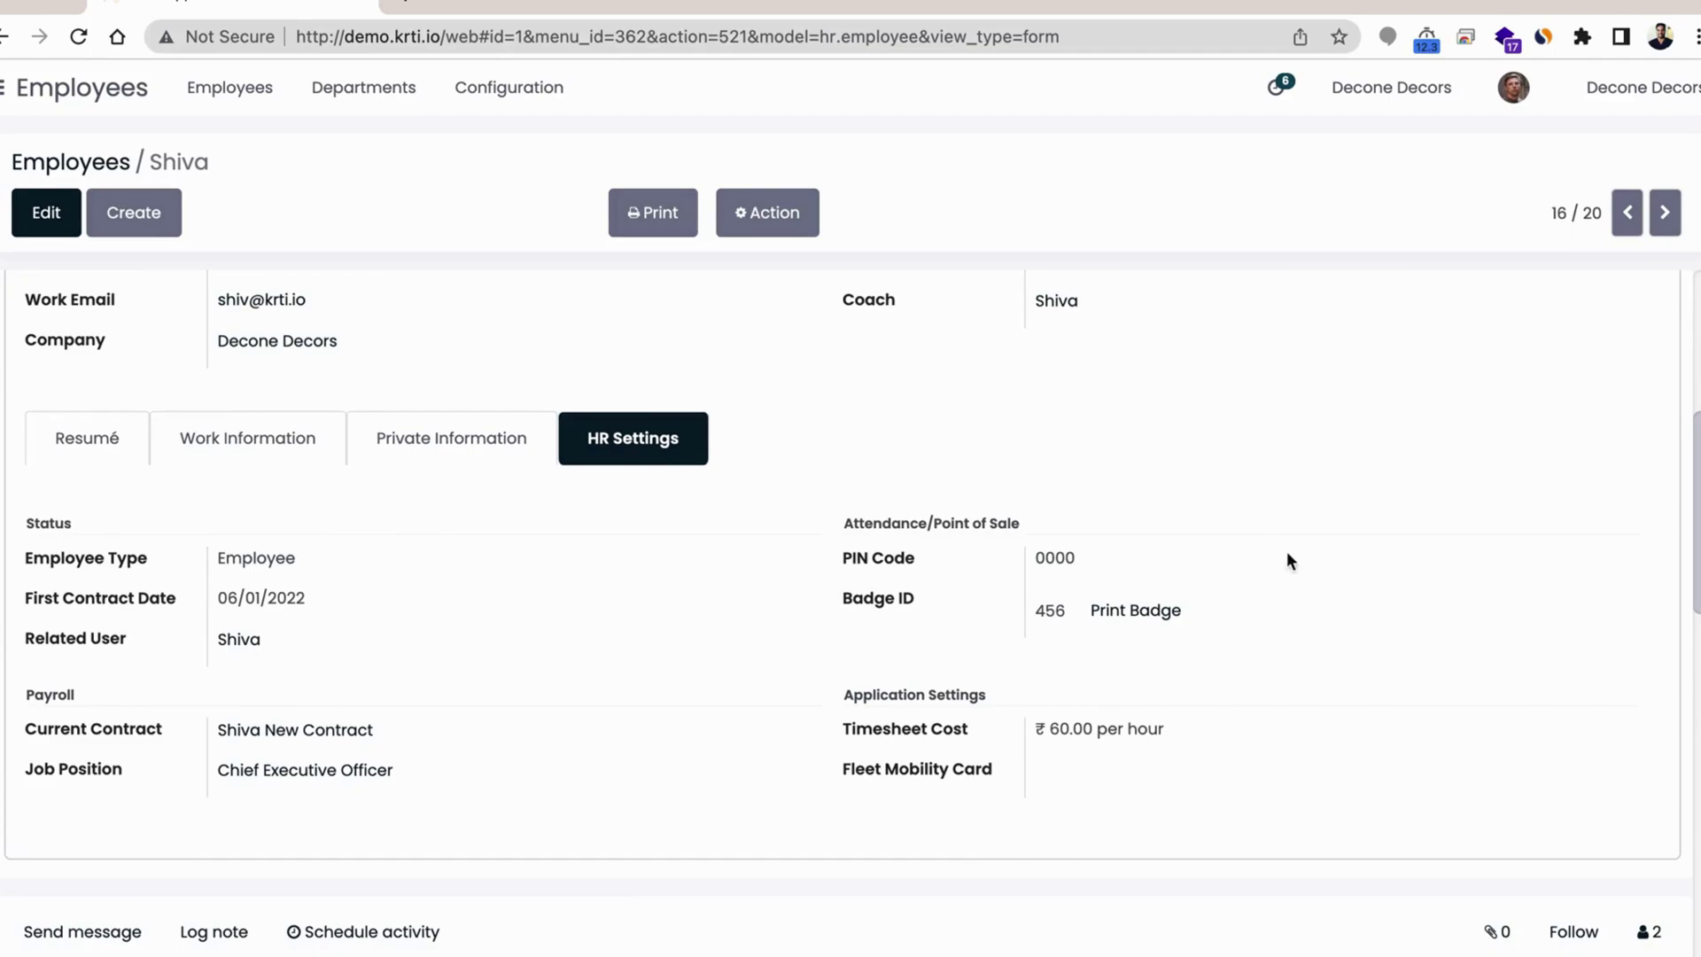
pyautogui.scroll(3, 1081, 586)
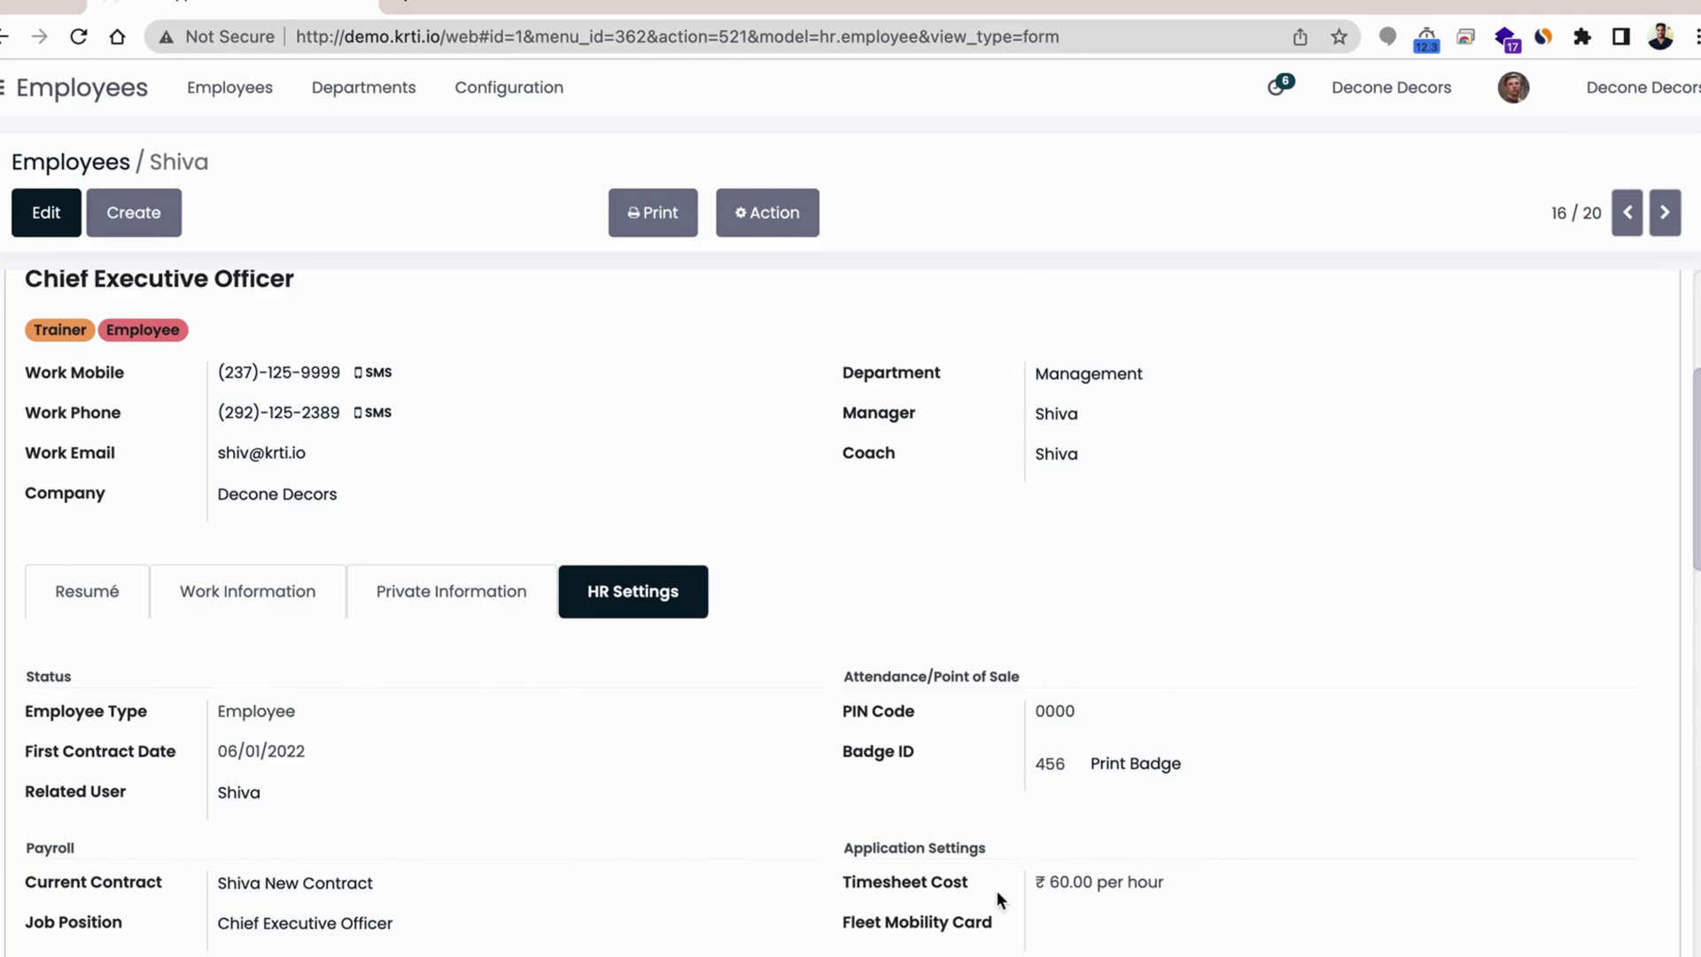
# Step: Open the Chief Executive Officer's contract history and review the listed contracts
pyautogui.scroll(4, 1055, 624)
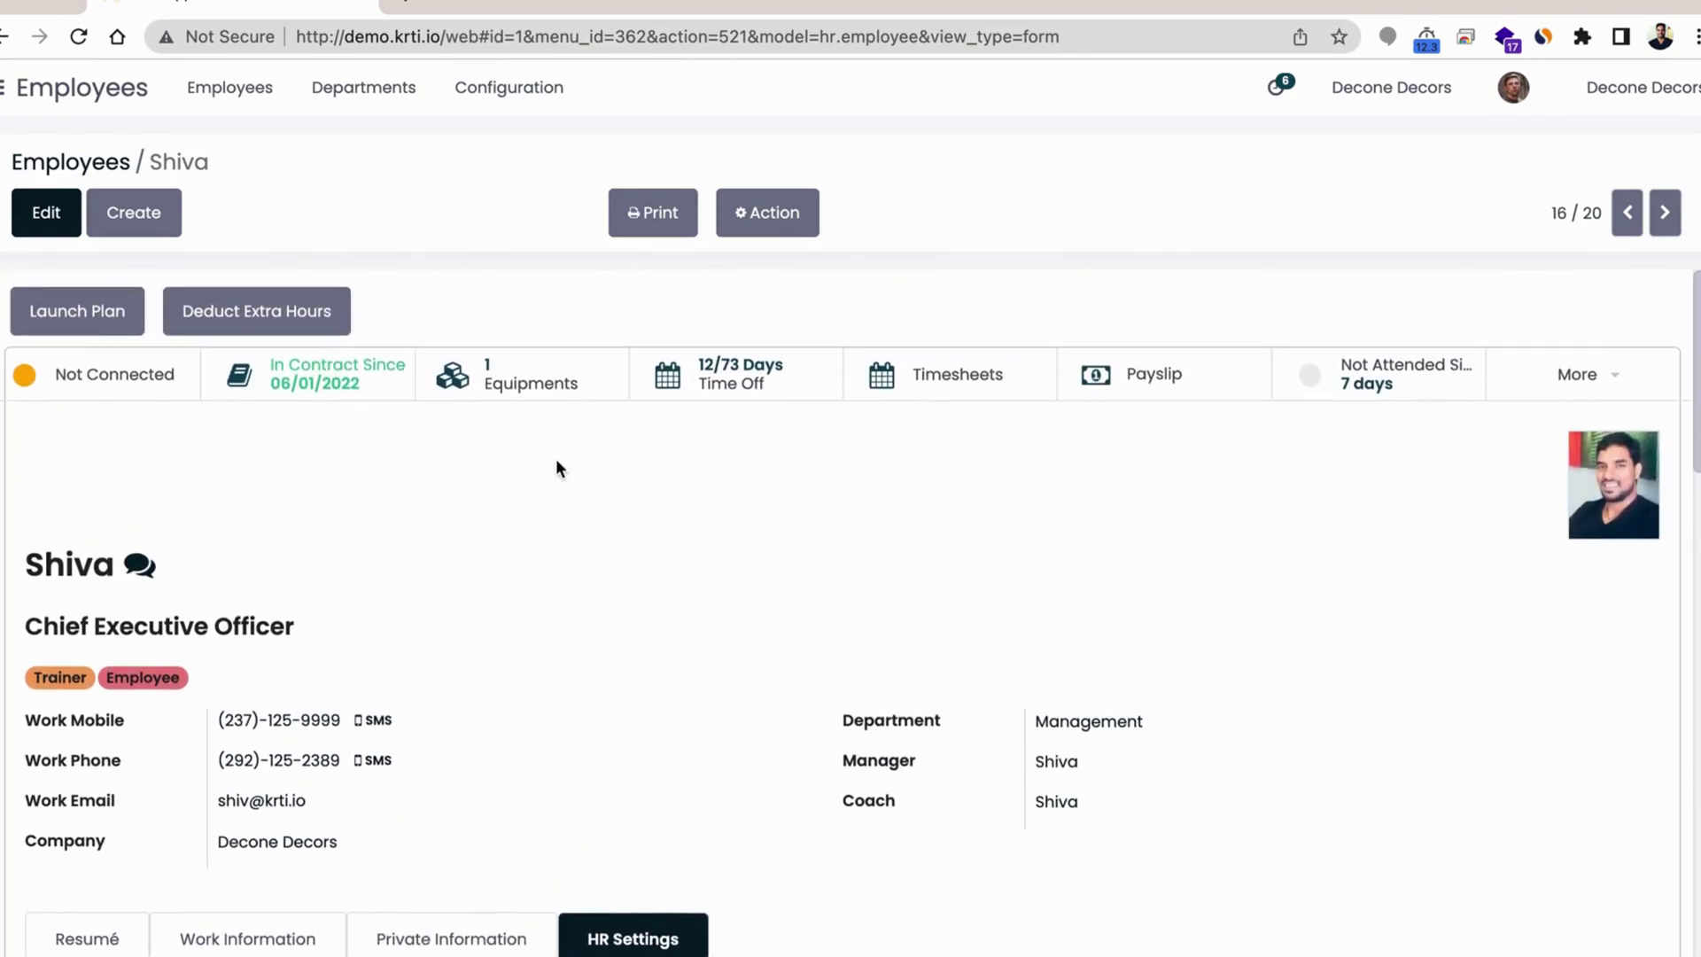
pyautogui.click(295, 383)
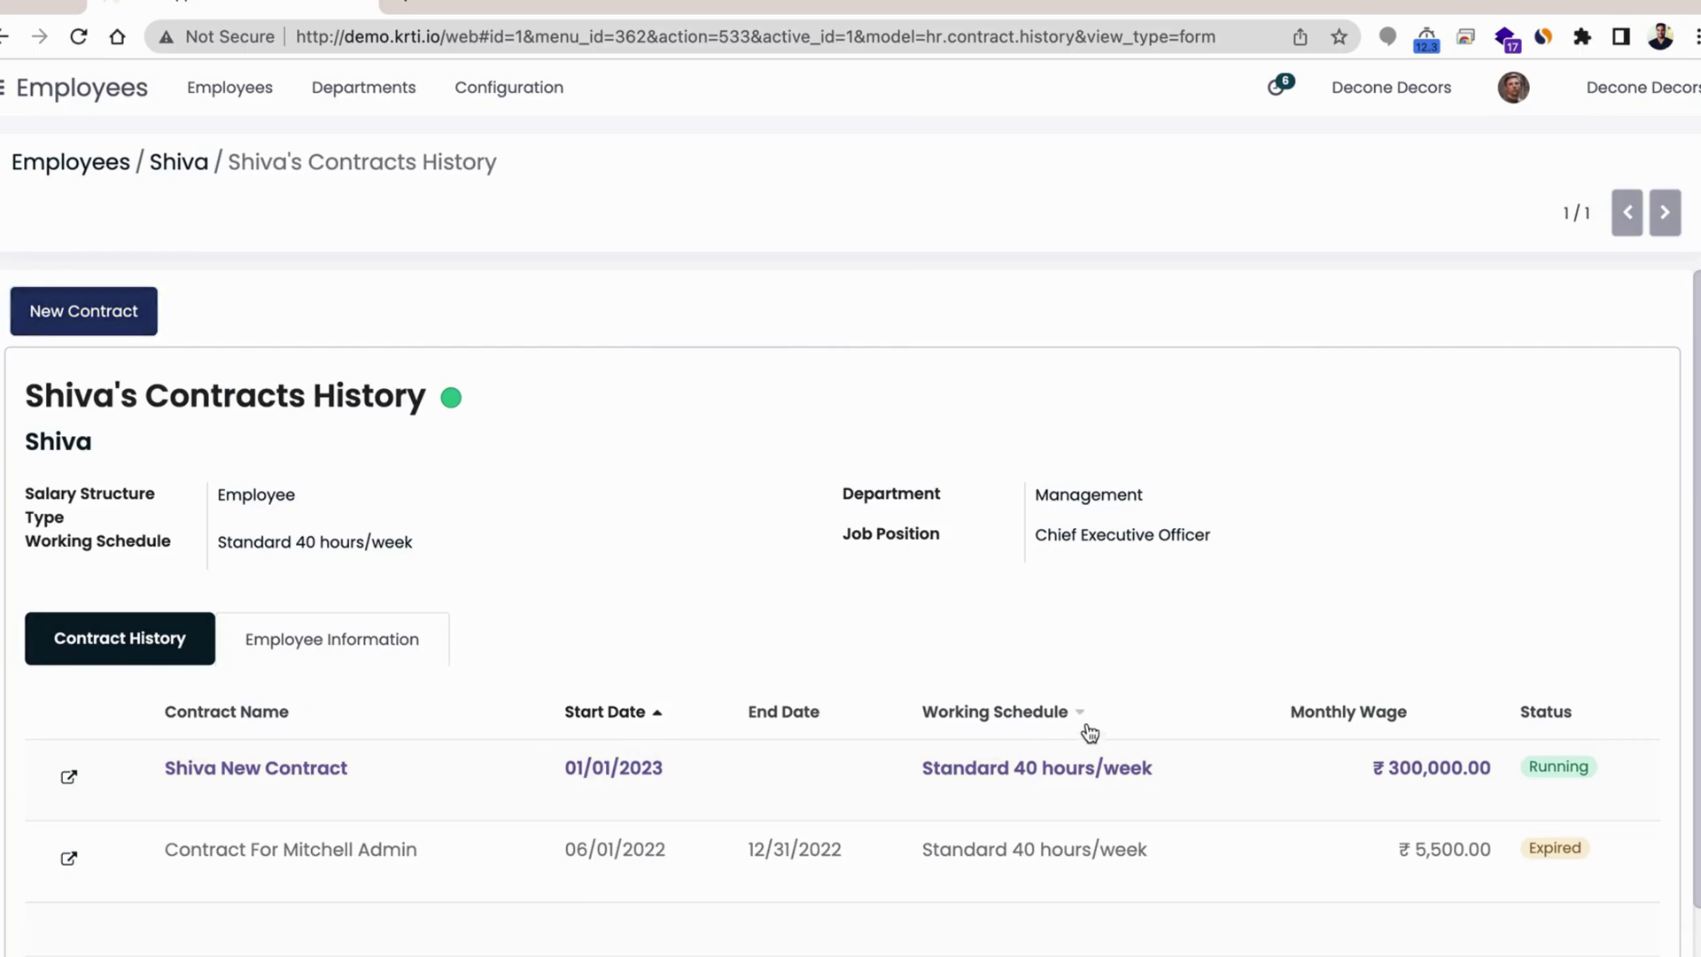
pyautogui.click(1049, 788)
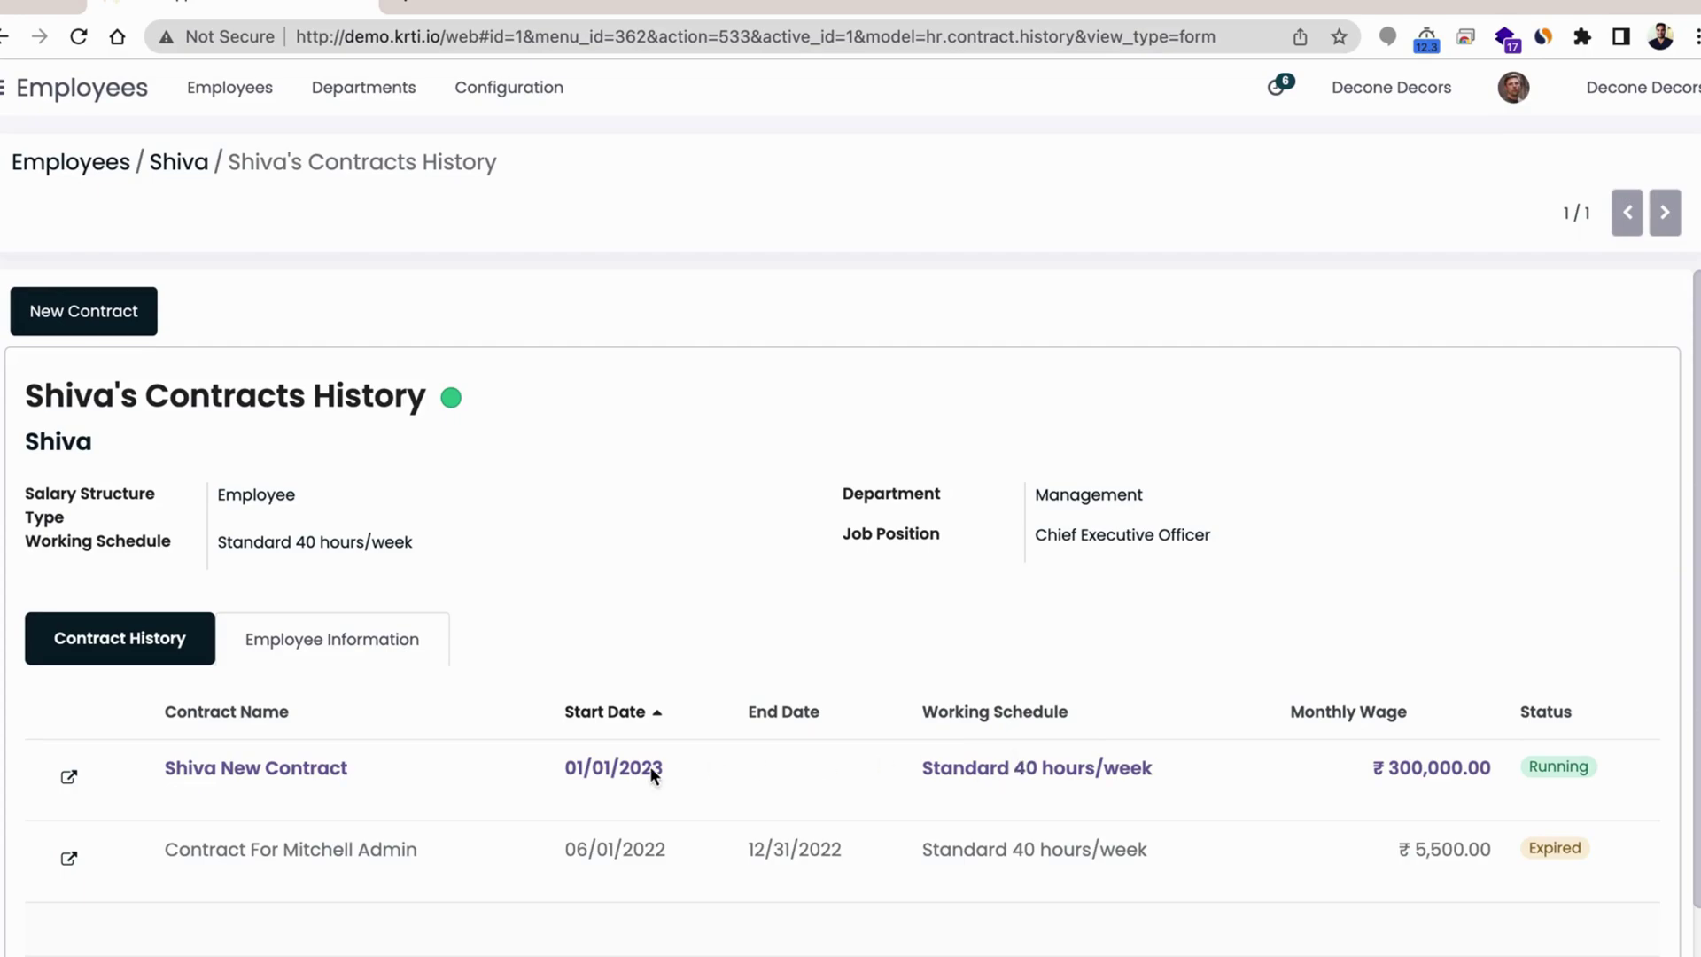
# Step: Open the running contract from the history and examine its general details, wage and monthly cash advantages
pyautogui.click(68, 778)
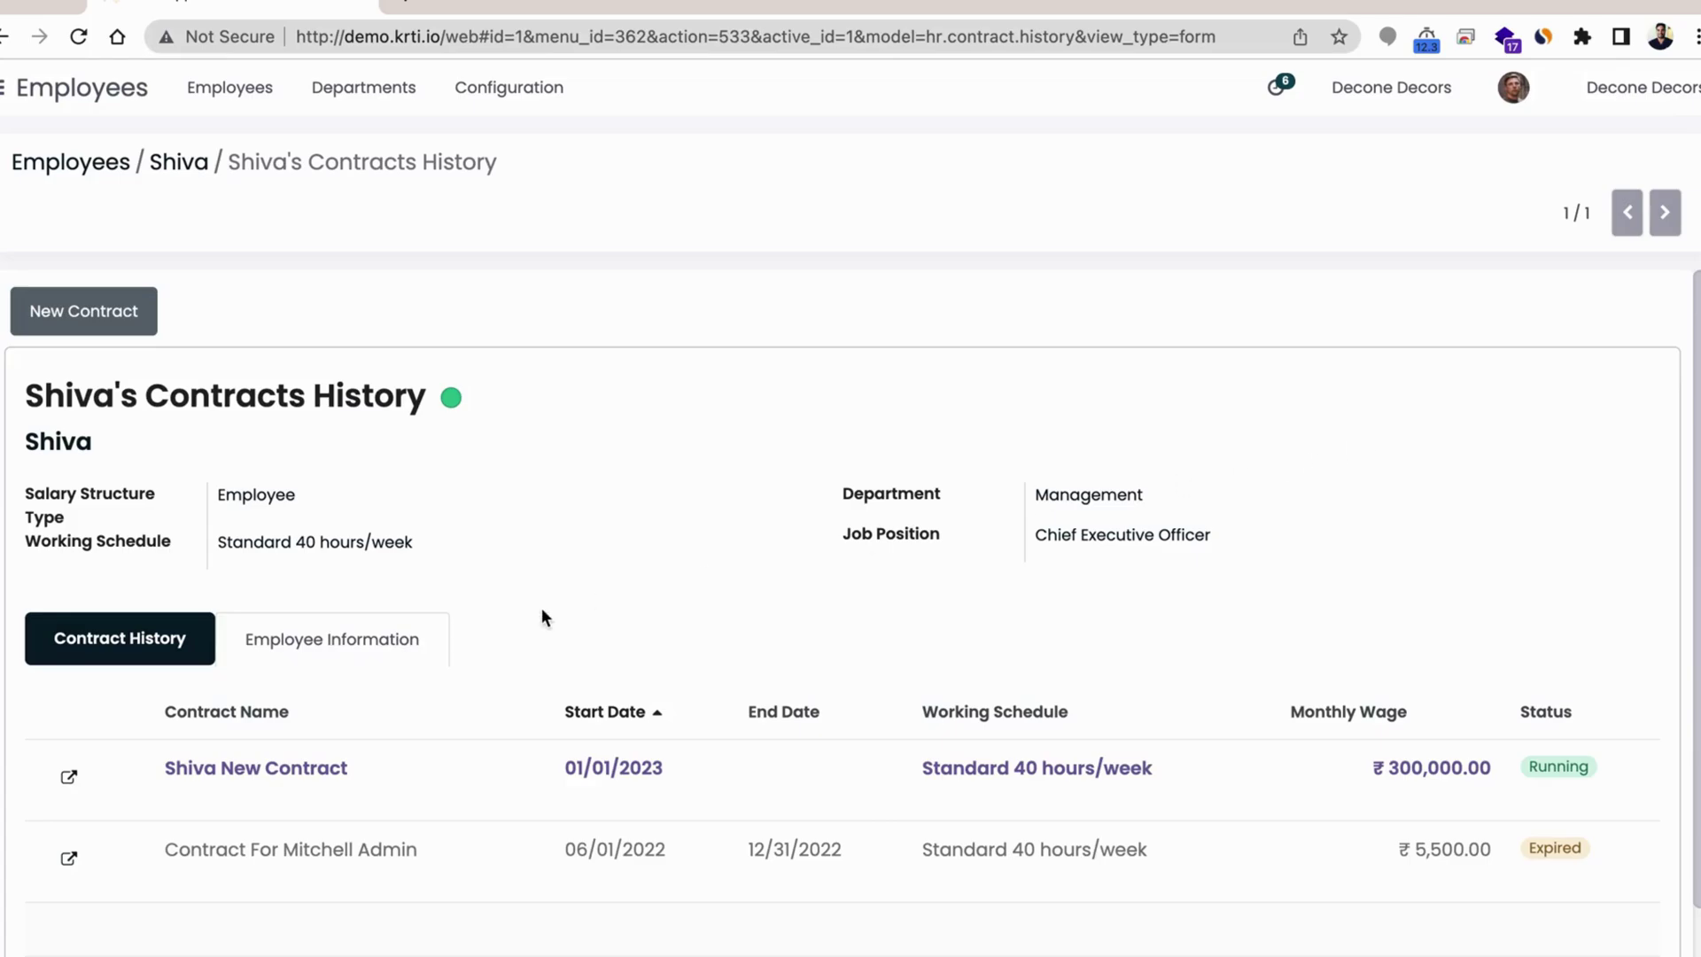
pyautogui.scroll(-3, 542, 616)
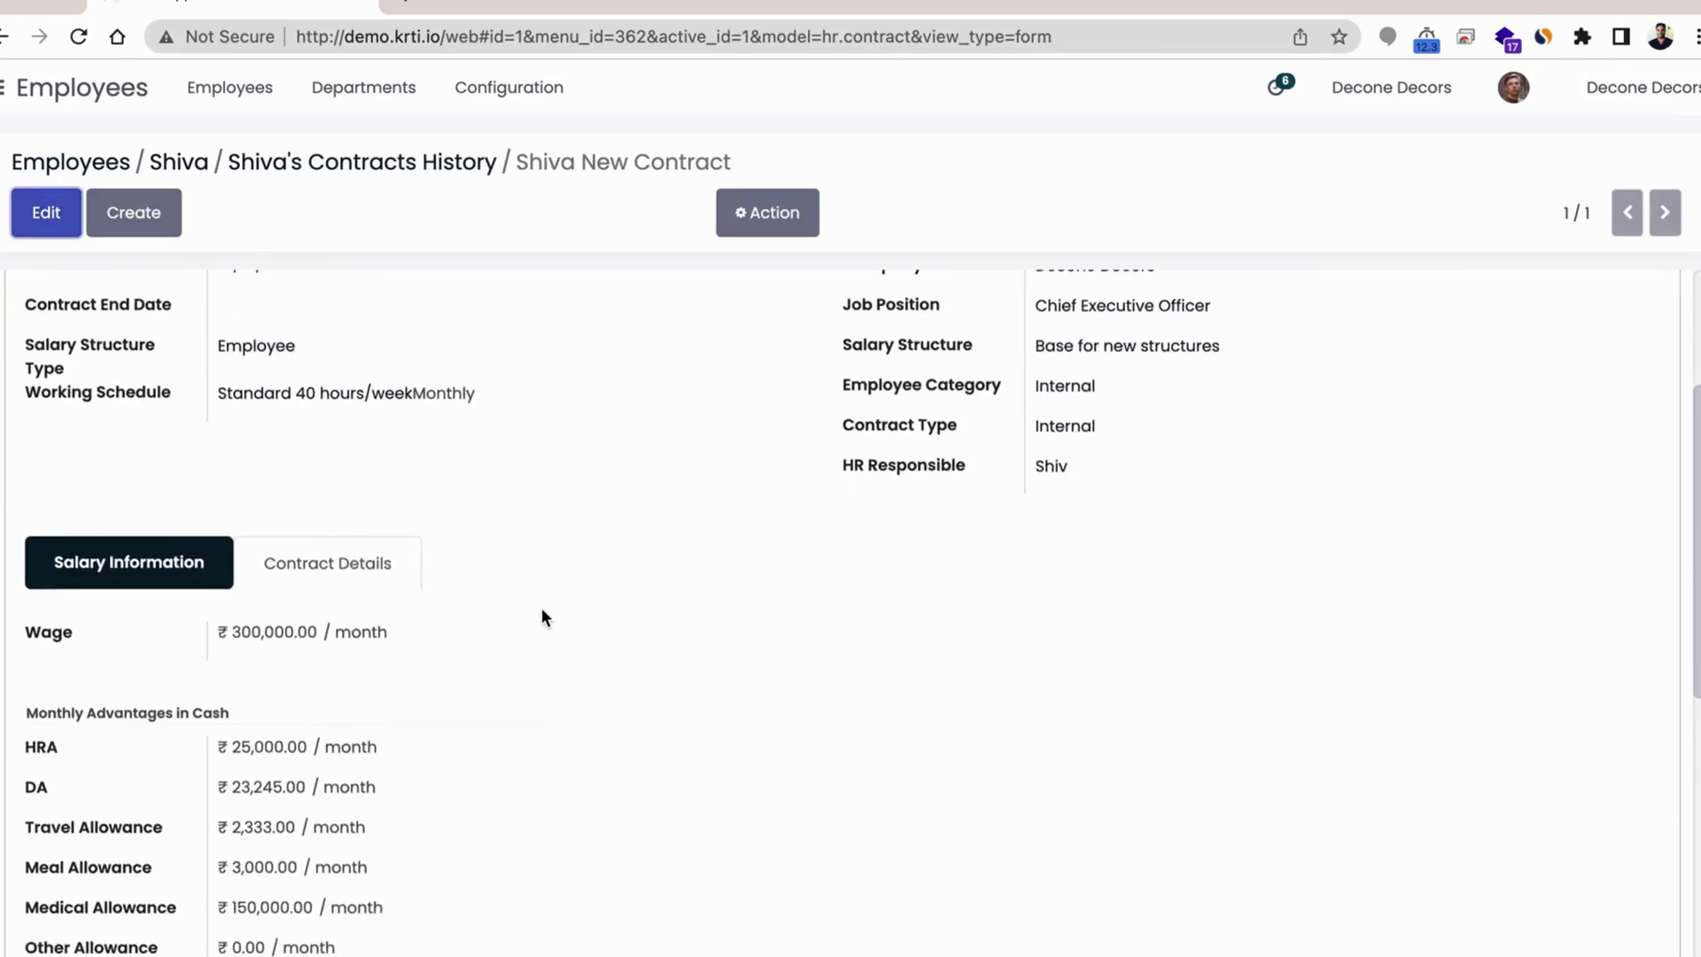
pyautogui.scroll(-3, 544, 616)
pyautogui.scroll(1, 544, 615)
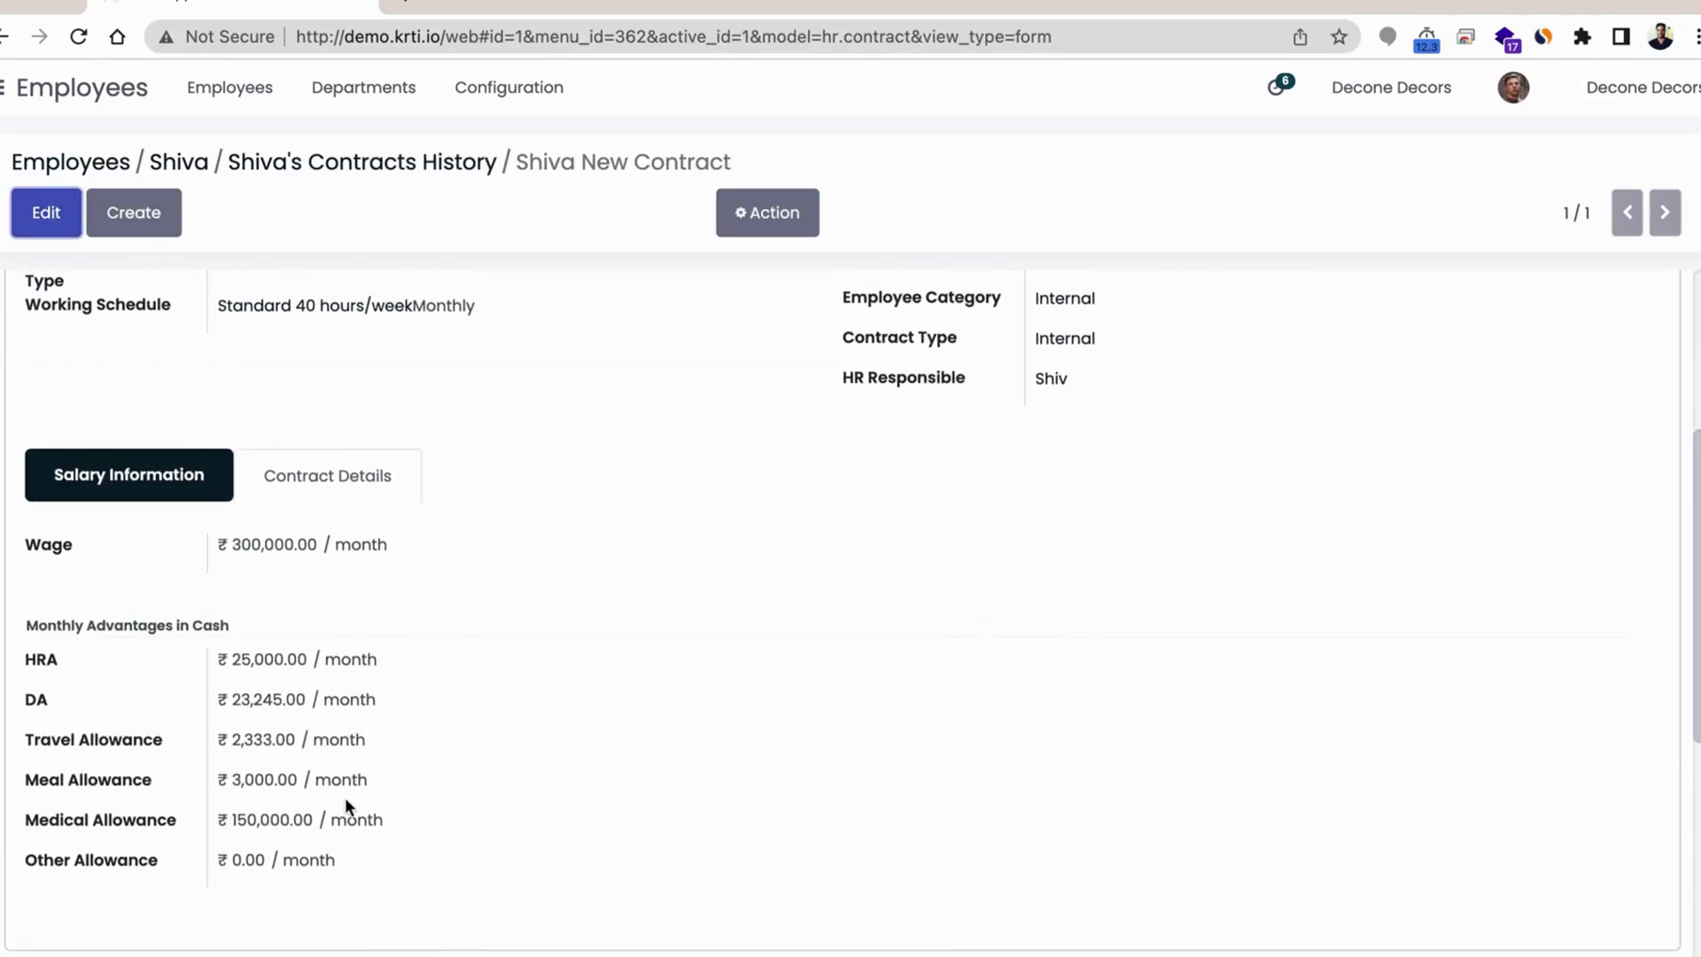
pyautogui.scroll(4, 381, 651)
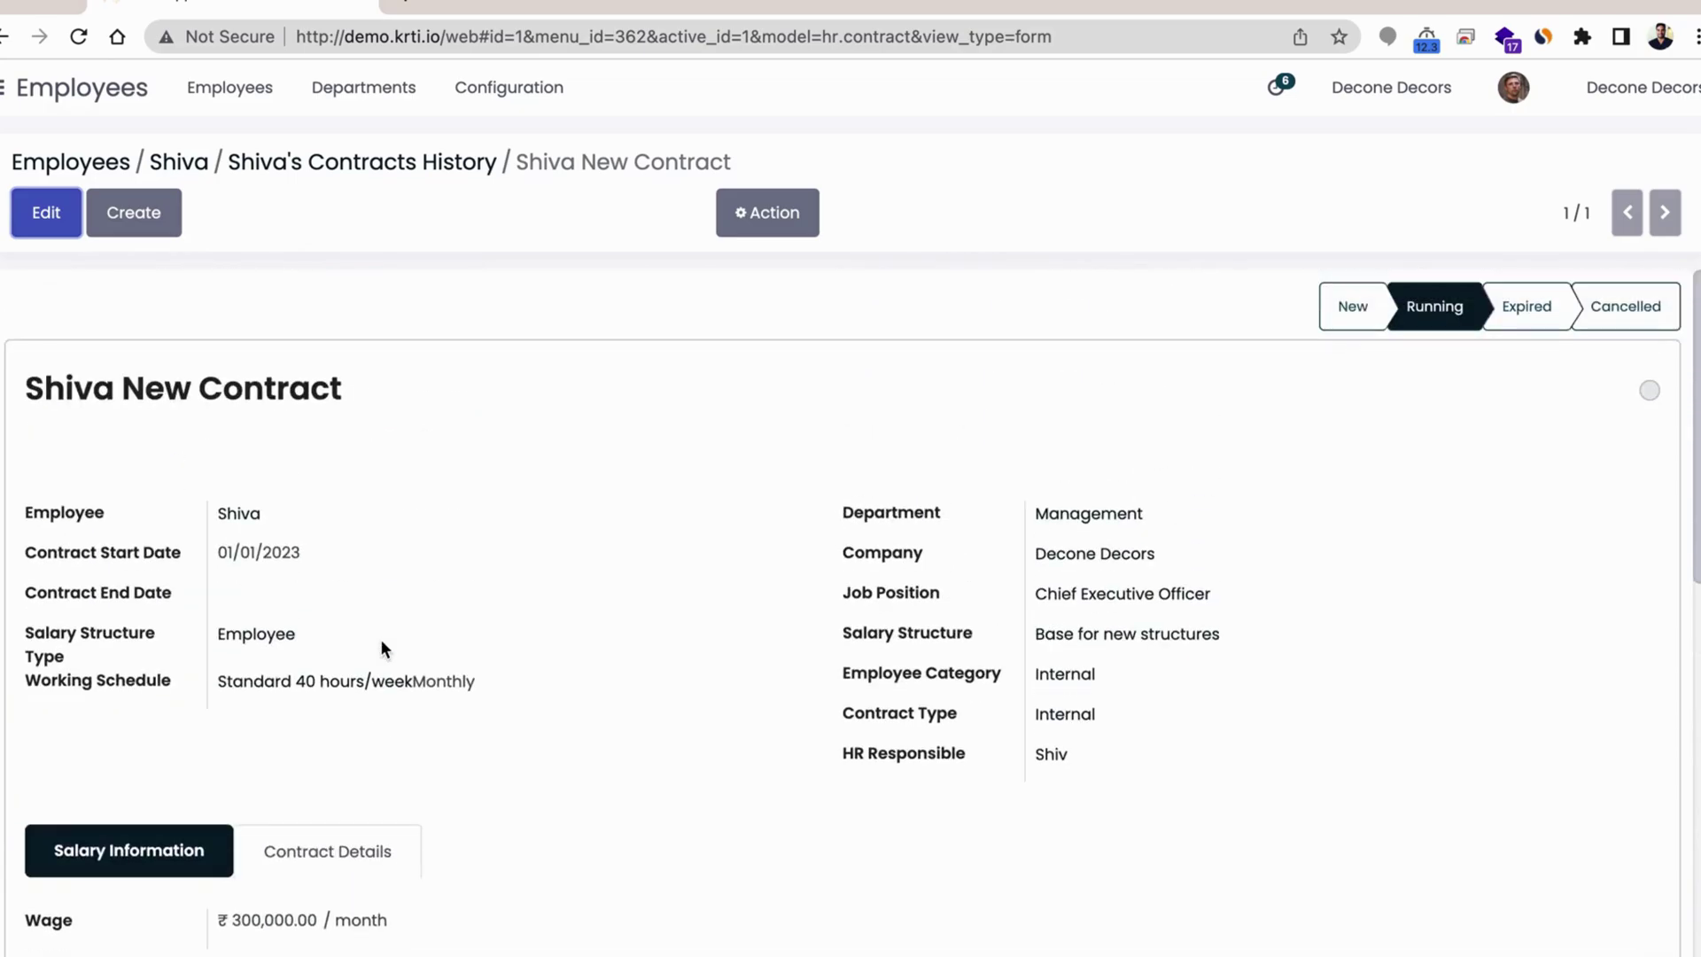
# Step: Return to the Chief Executive Officer's employee record and view the payslips grouped under the employee
pyautogui.click(437, 169)
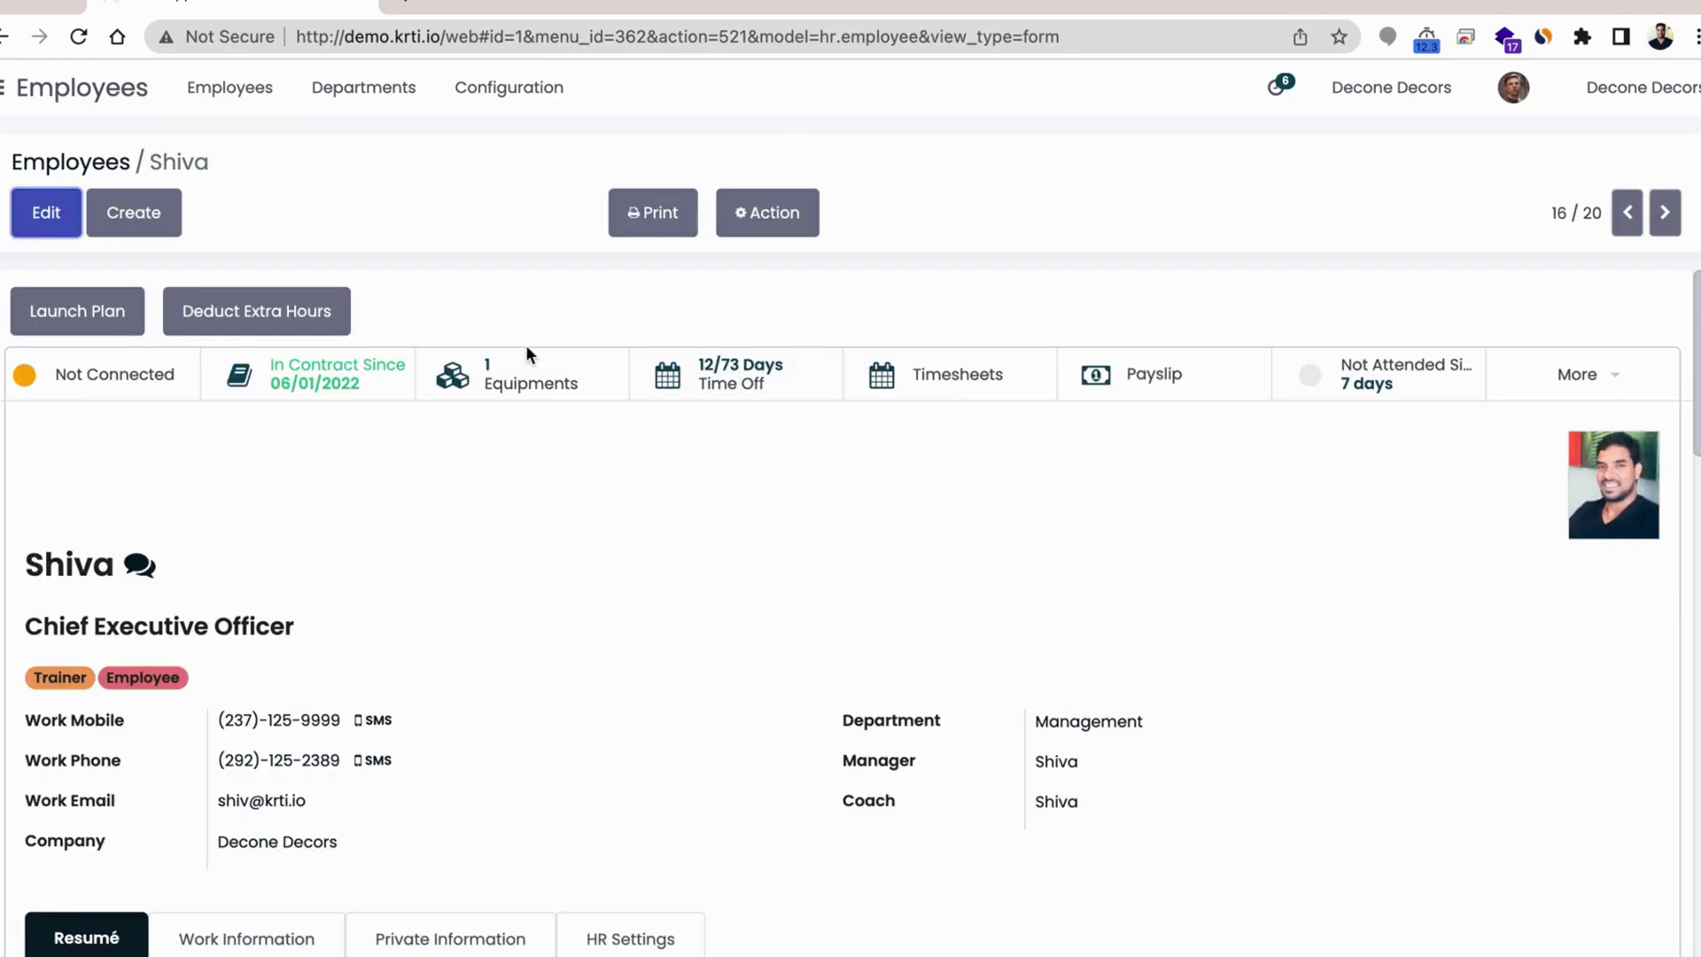
pyautogui.click(1174, 394)
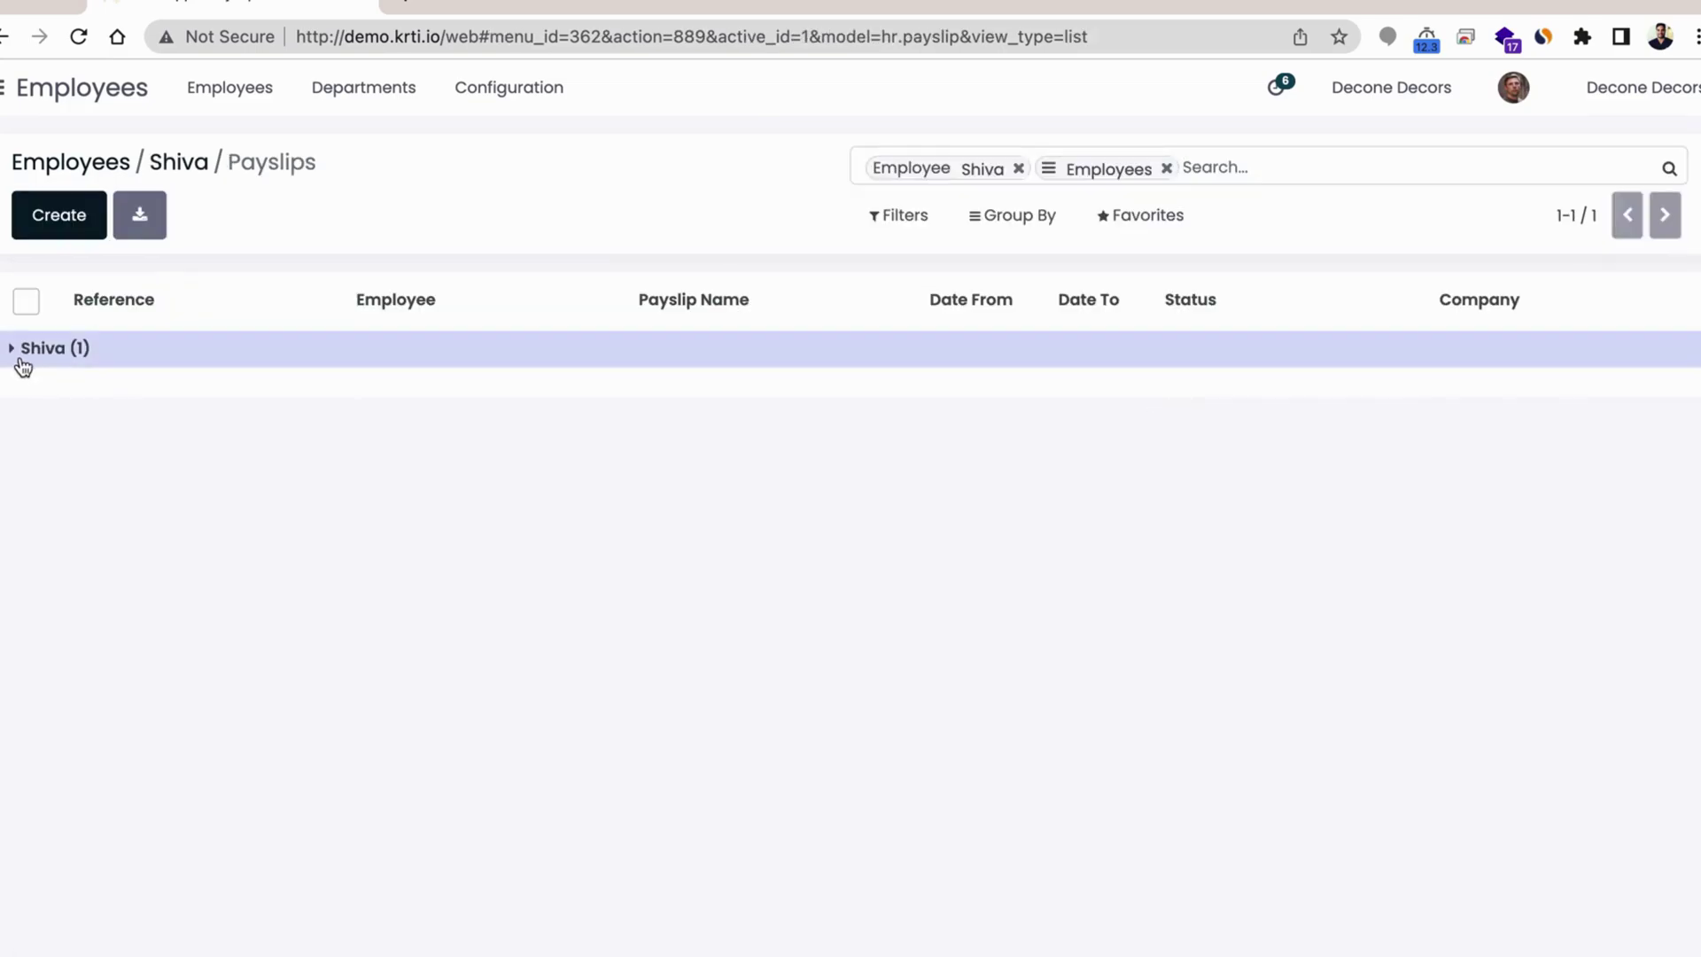
pyautogui.click(18, 356)
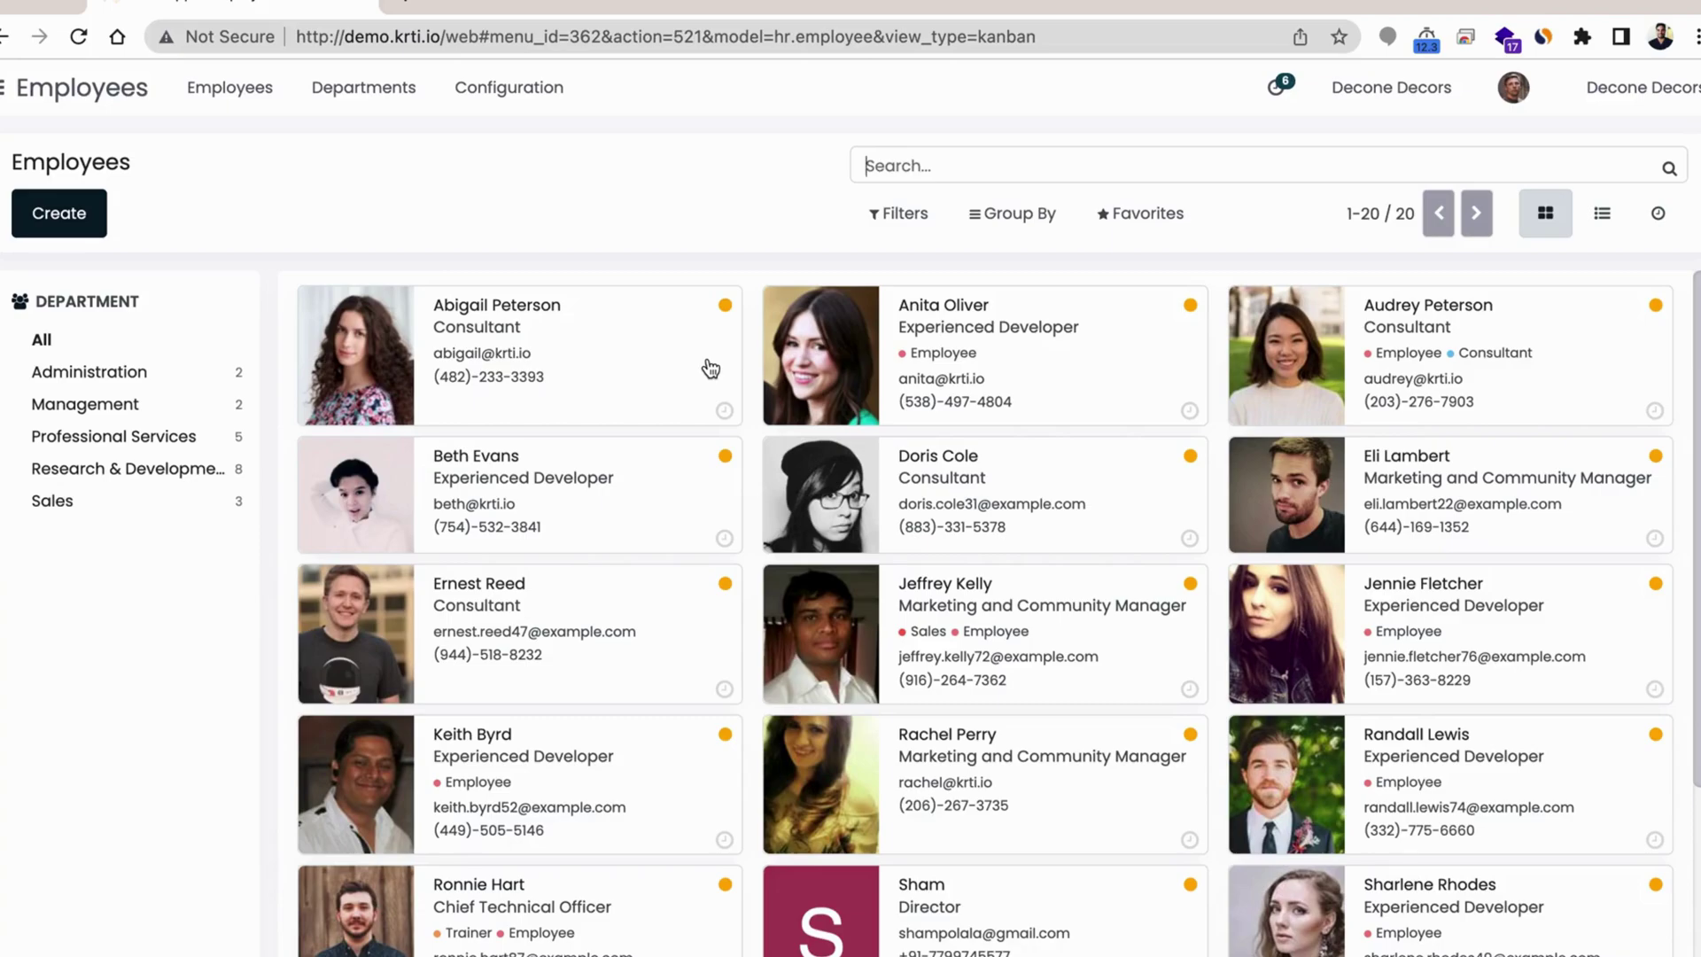
# Step: Expand the application sidebar and reopen the Chief Executive Officer's record from the employee directory
pyautogui.click(3, 95)
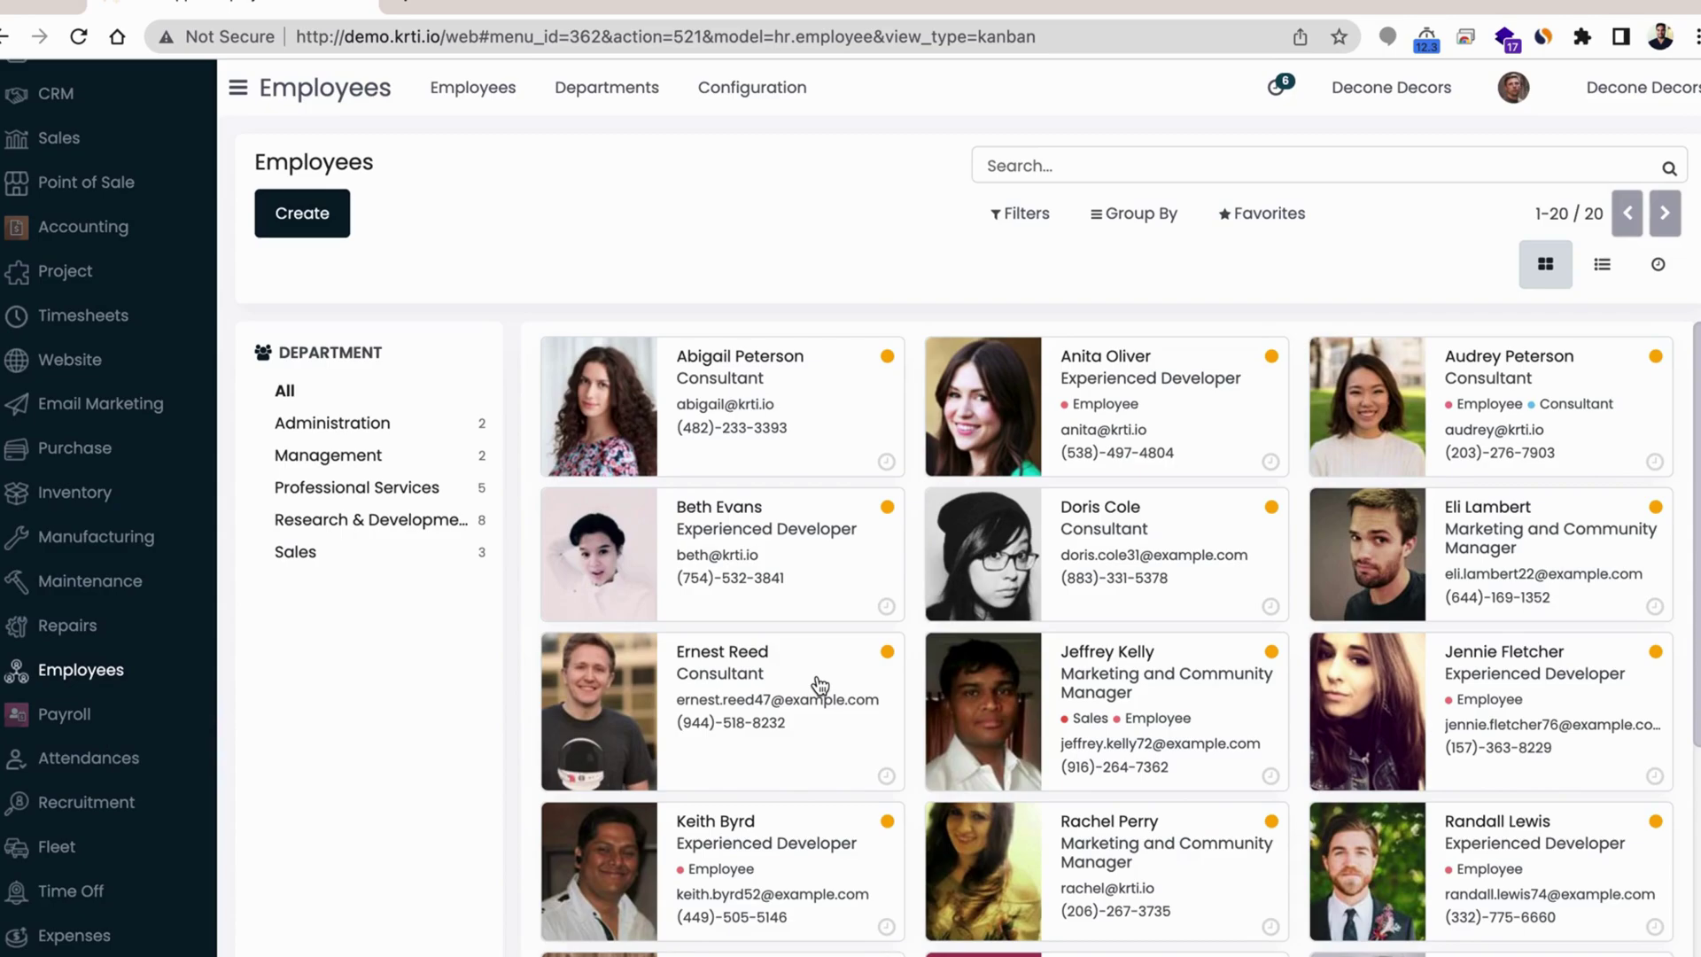
pyautogui.scroll(-5, 816, 683)
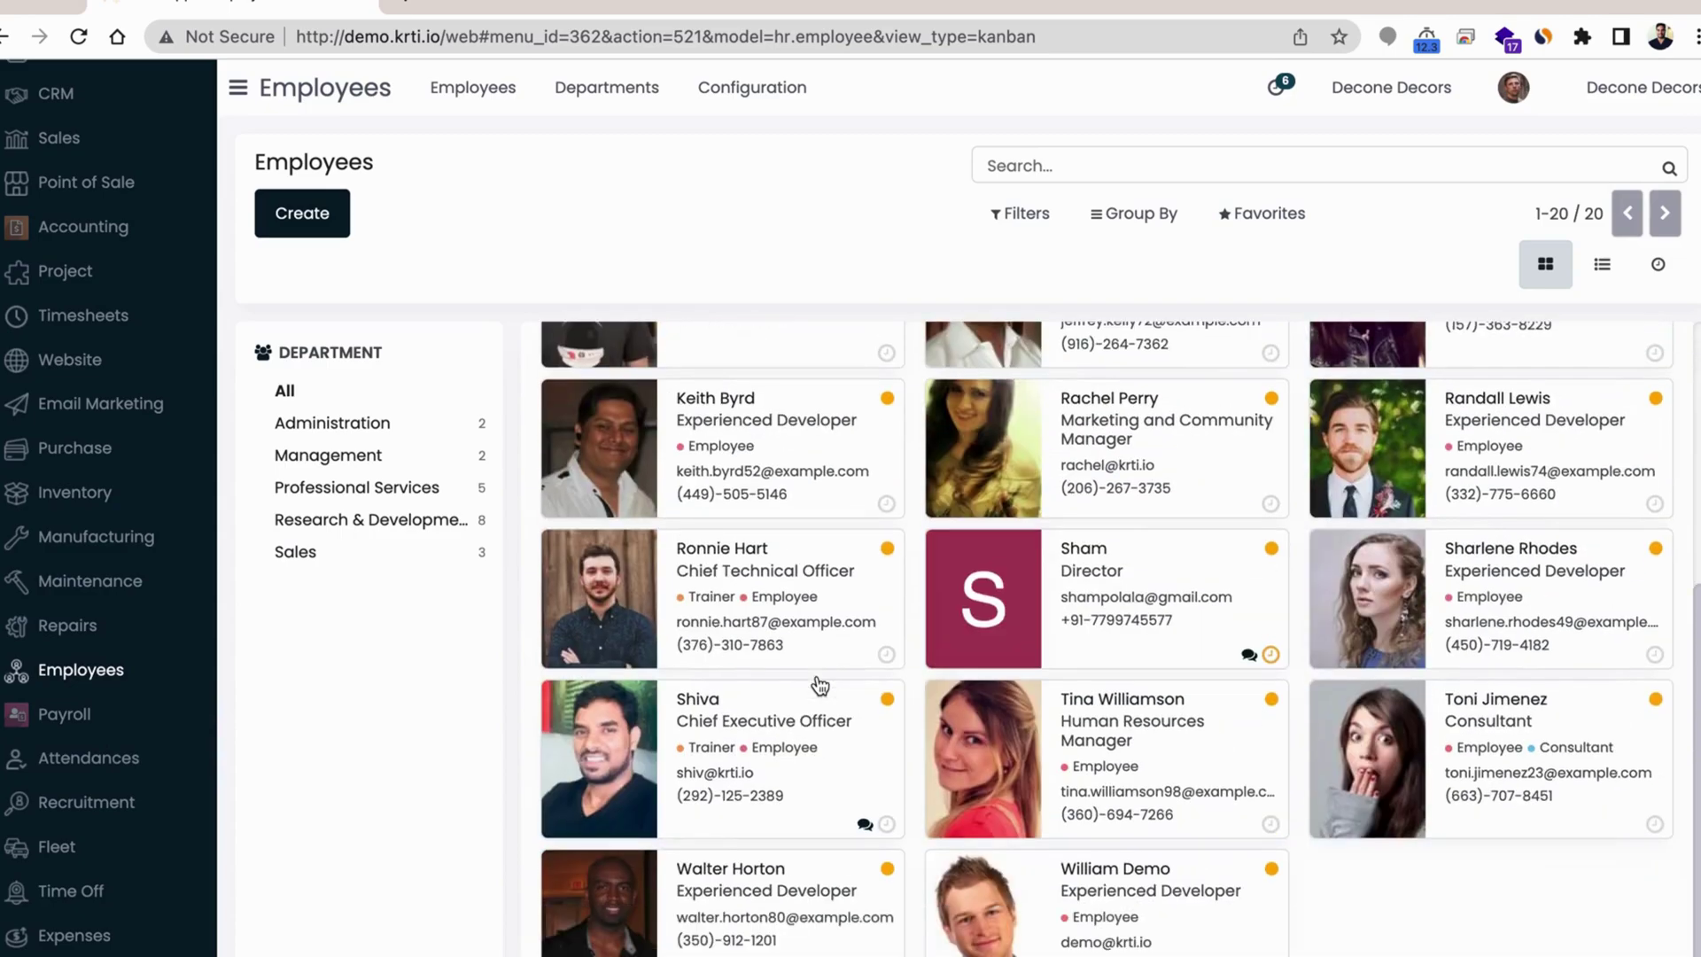
pyautogui.click(811, 744)
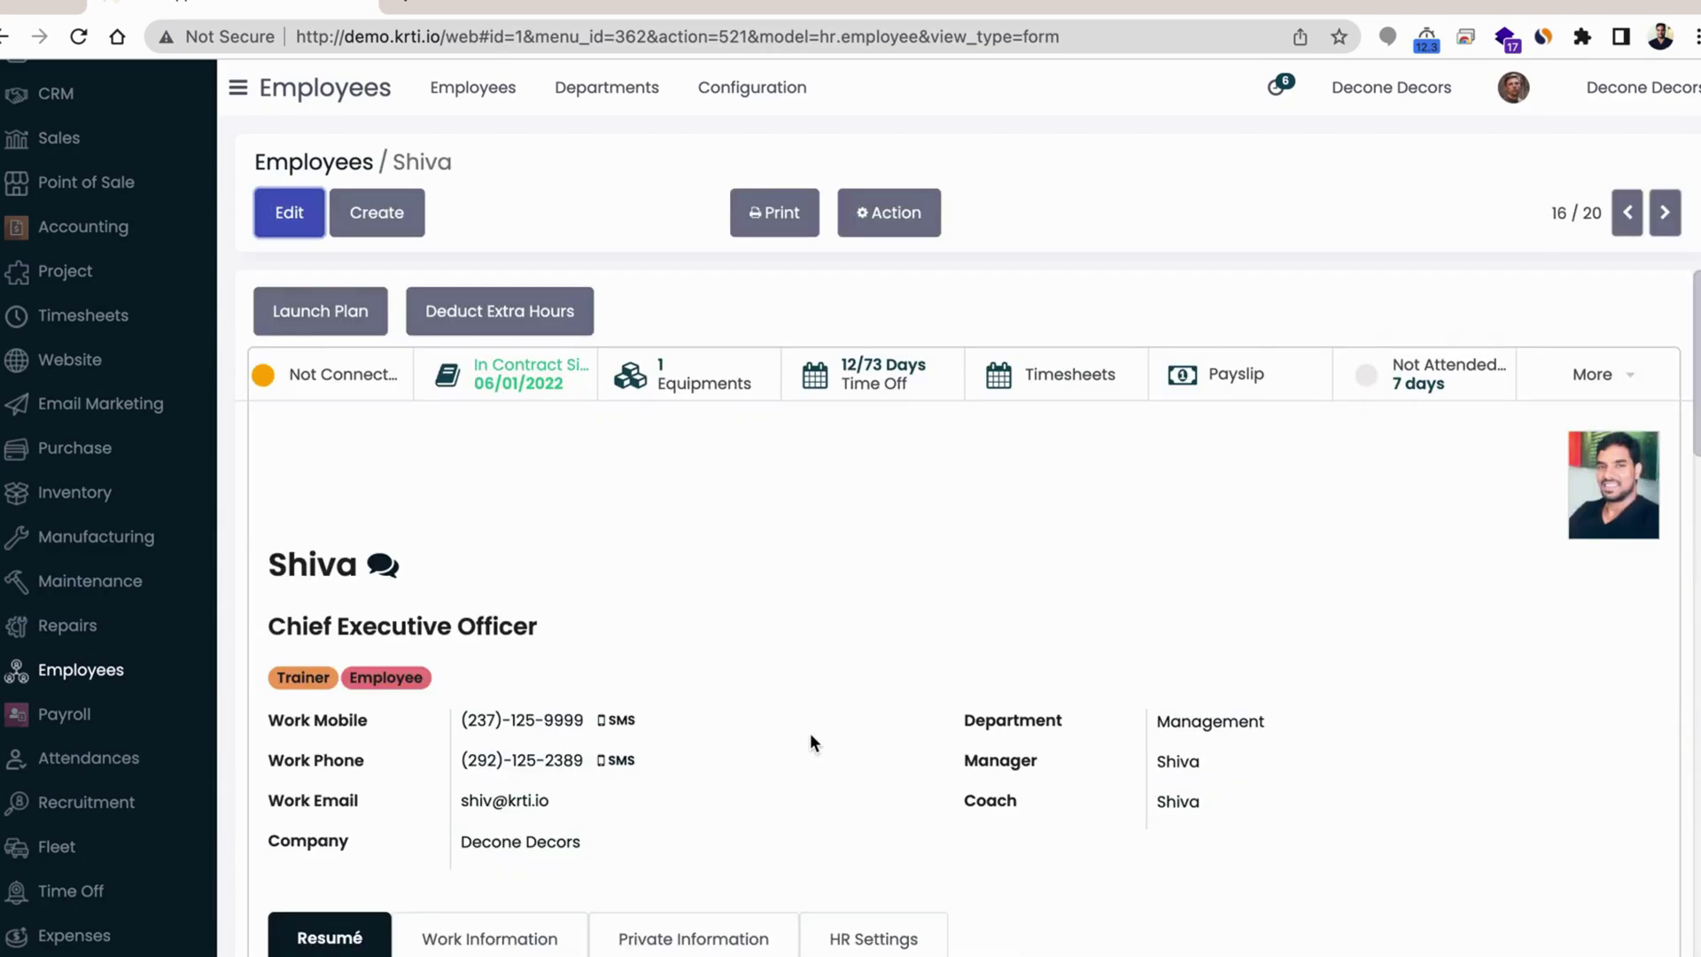
# Step: Revisit the Chief Executive Officer's contract history and go back to the employee record
pyautogui.click(544, 379)
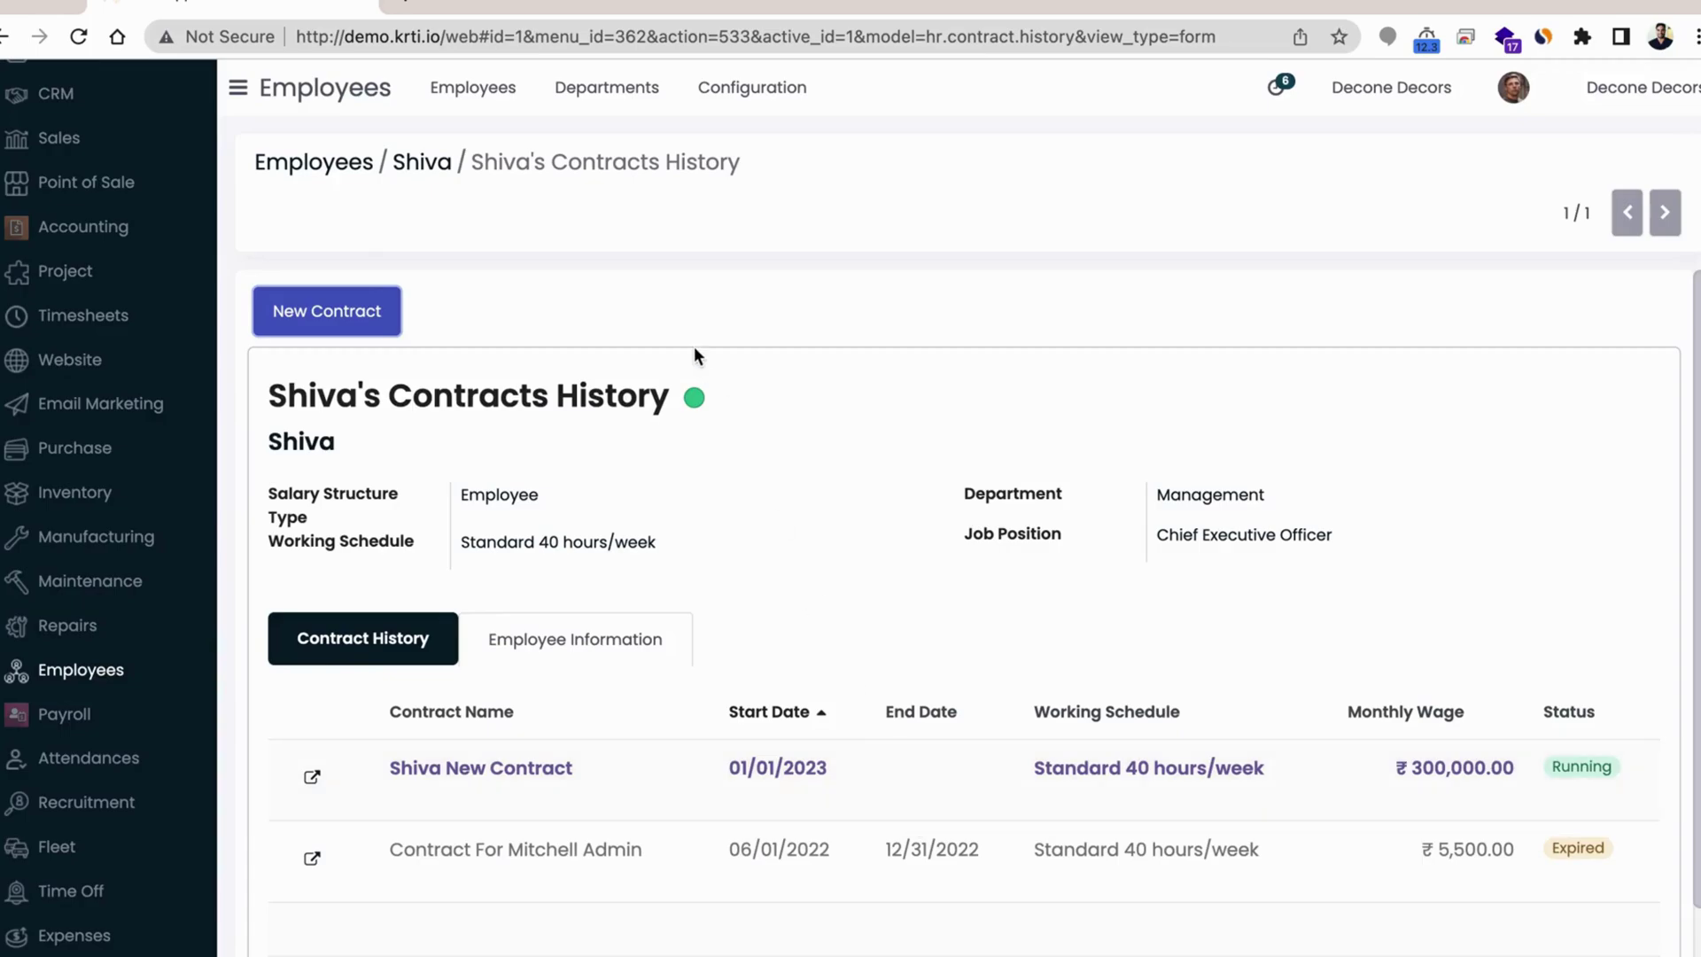
pyautogui.click(429, 167)
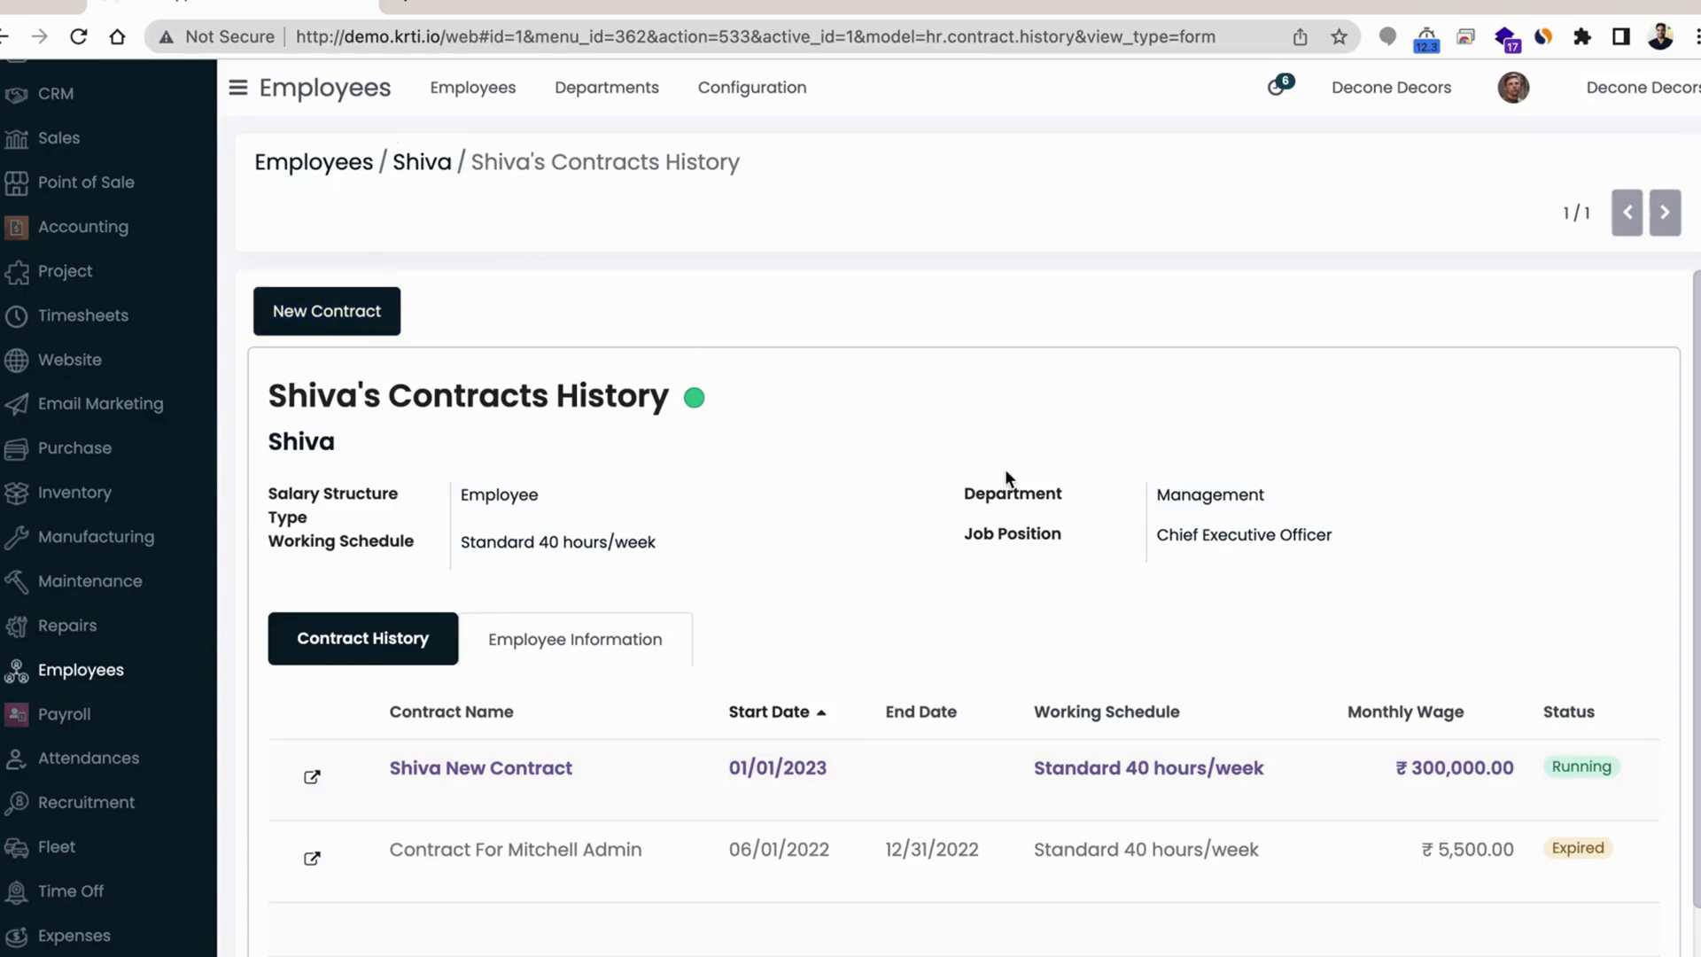
pyautogui.scroll(-2, 1060, 593)
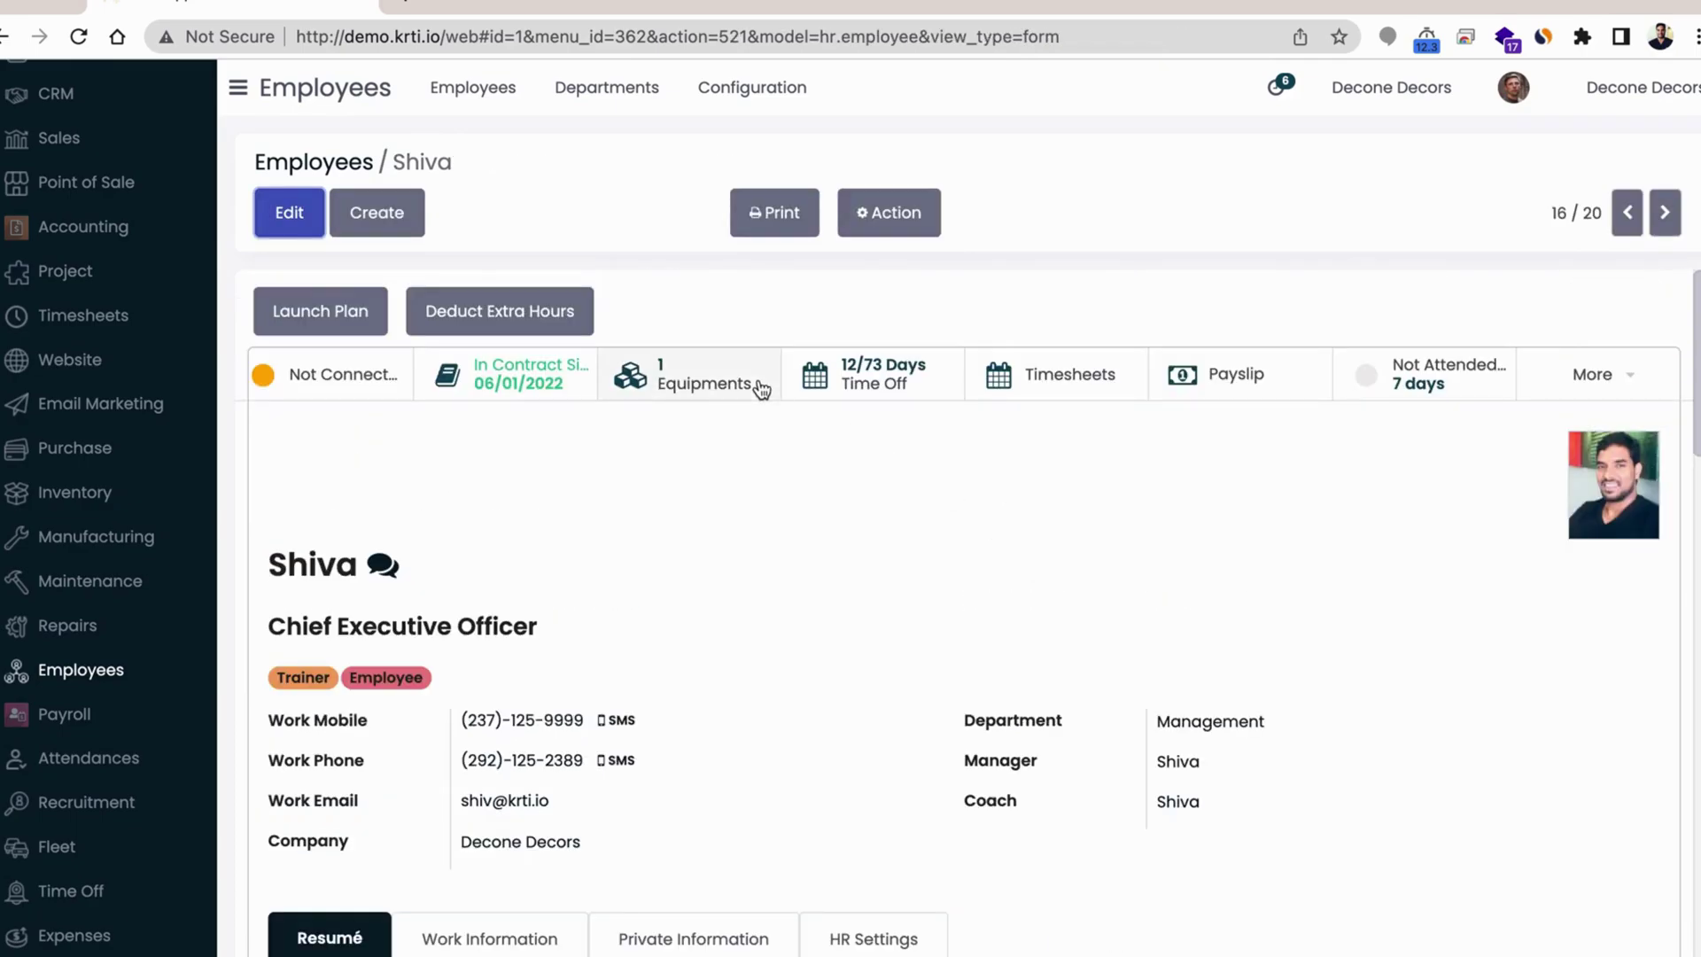